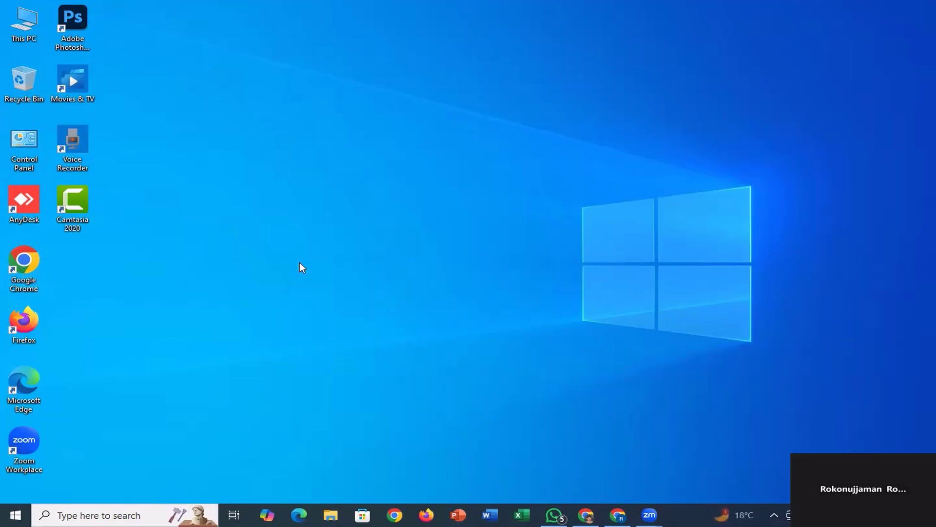
# Open Chrome with the required user profile and load the Canva home page in a new tab.
pyautogui.doubleClick(23, 262)
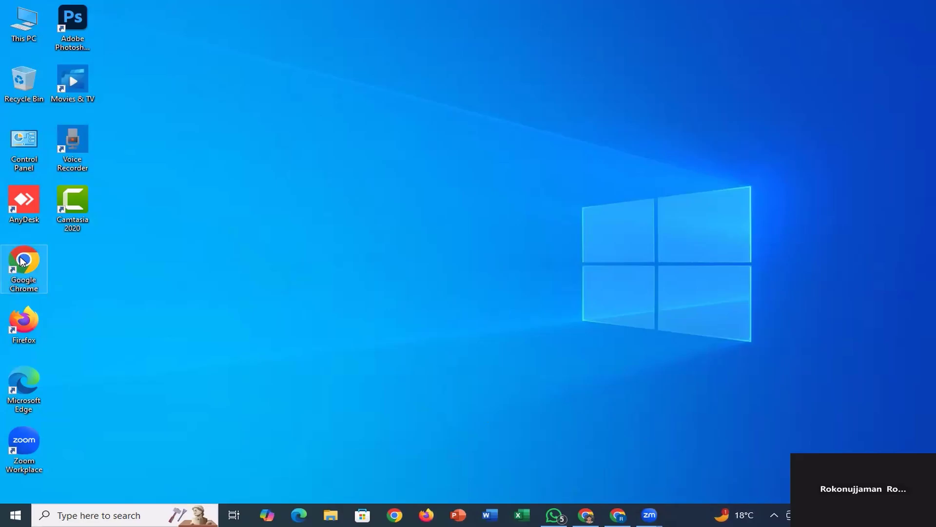
pyautogui.scroll(-2, 362, 330)
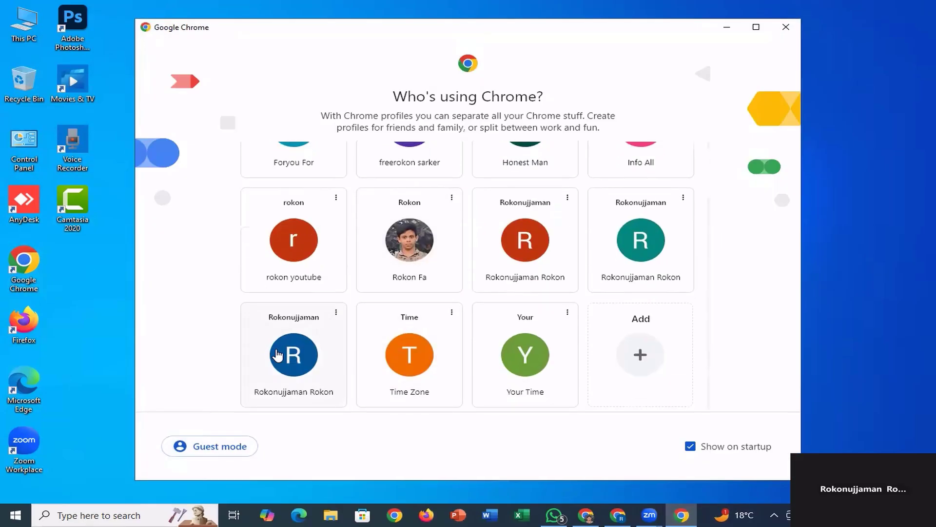
pyautogui.click(276, 349)
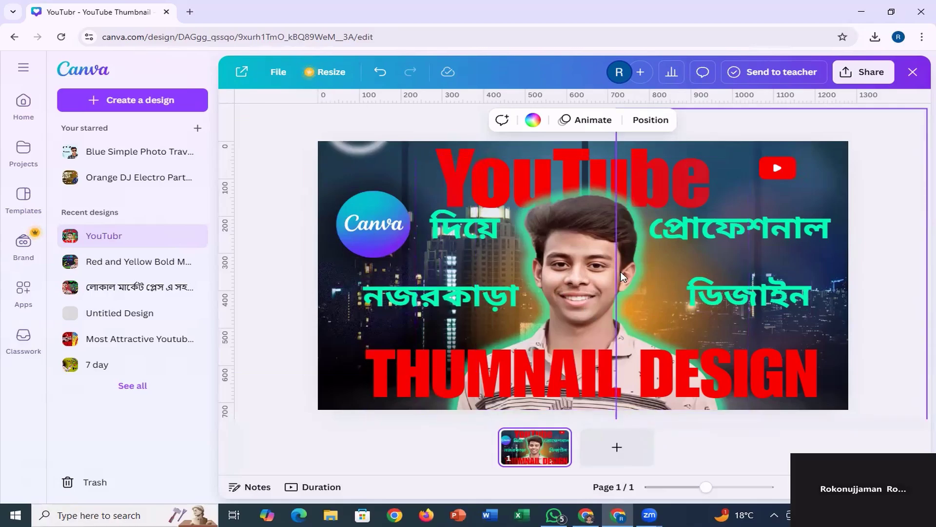
pyautogui.click(190, 12)
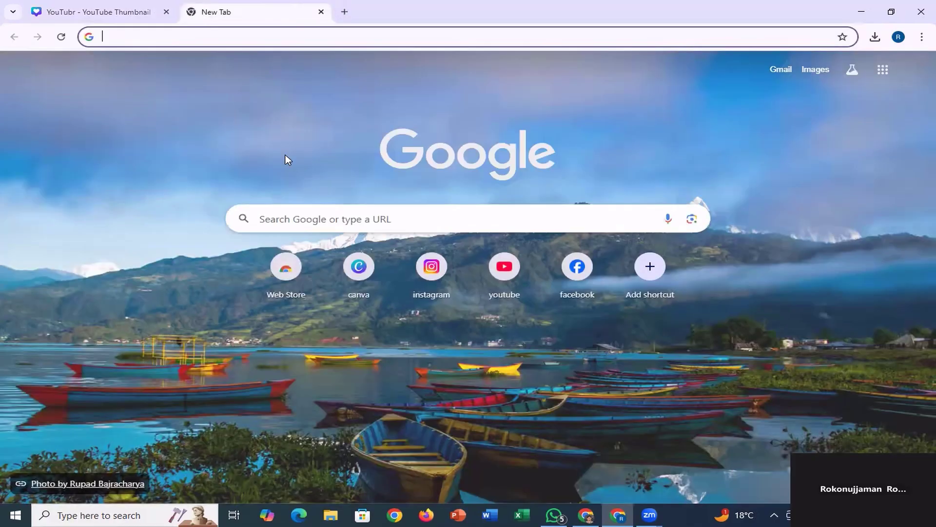
pyautogui.click(358, 285)
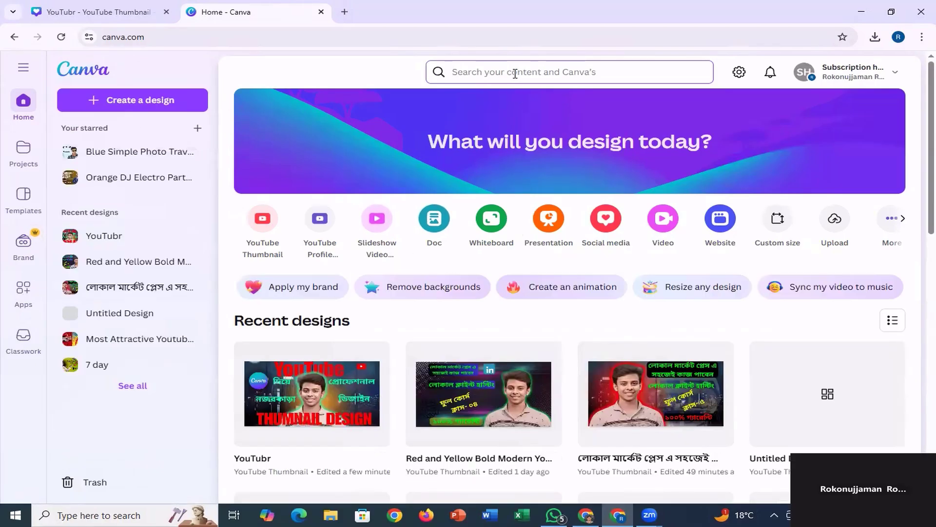
# Search Canva for "youtube thumbnail" and create a blank YouTube Thumbnail design, collapsing the template suggestions.
pyautogui.click(515, 73)
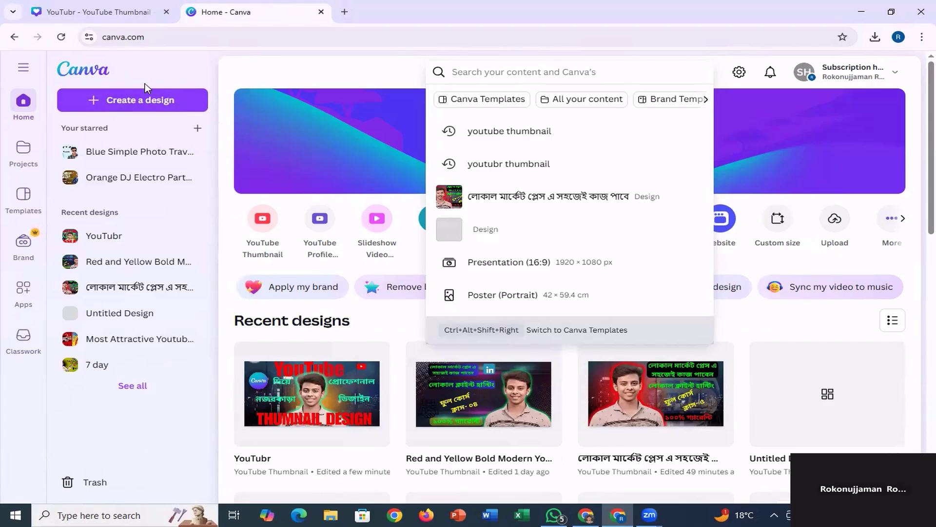
pyautogui.click(512, 132)
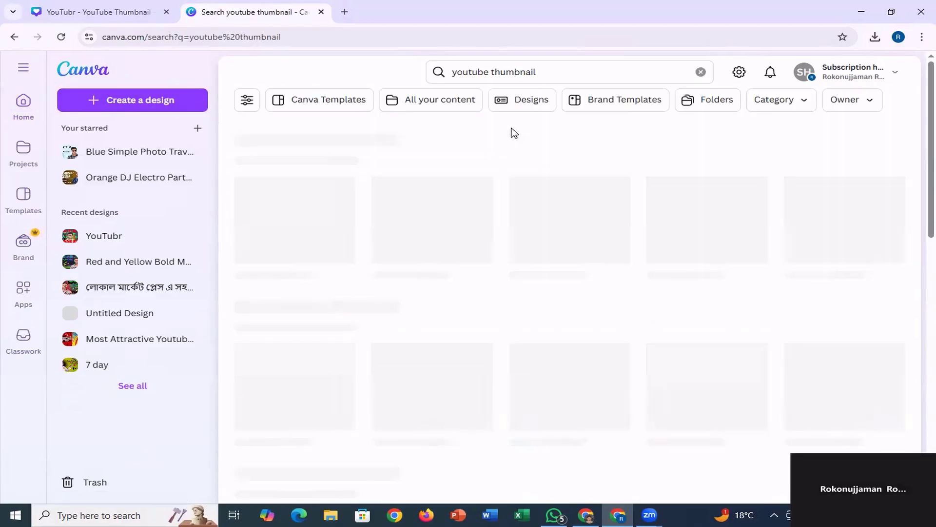
pyautogui.scroll(-3, 279, 285)
pyautogui.scroll(-3, 279, 284)
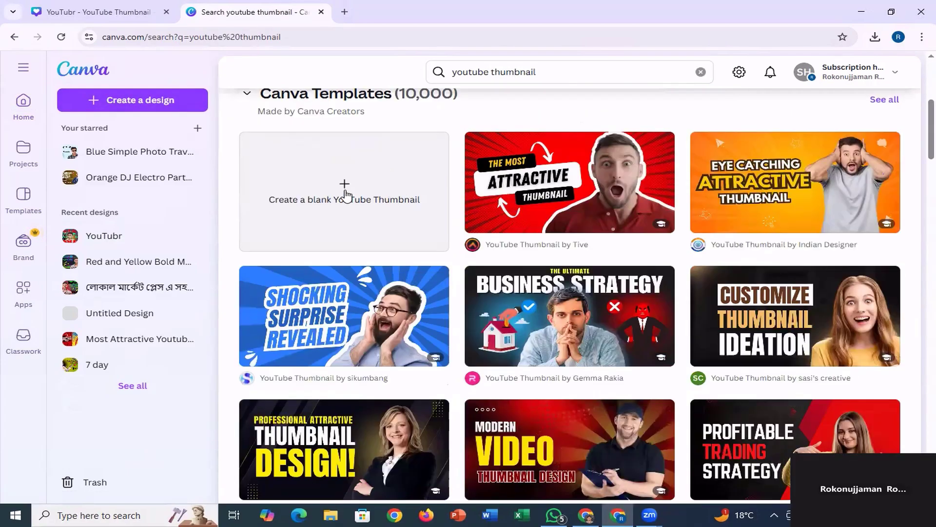
pyautogui.click(348, 191)
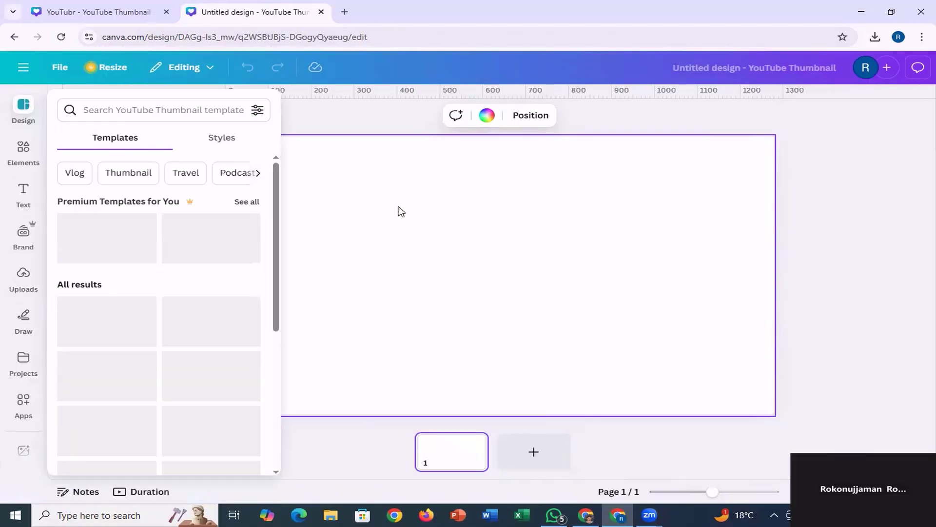
pyautogui.click(881, 212)
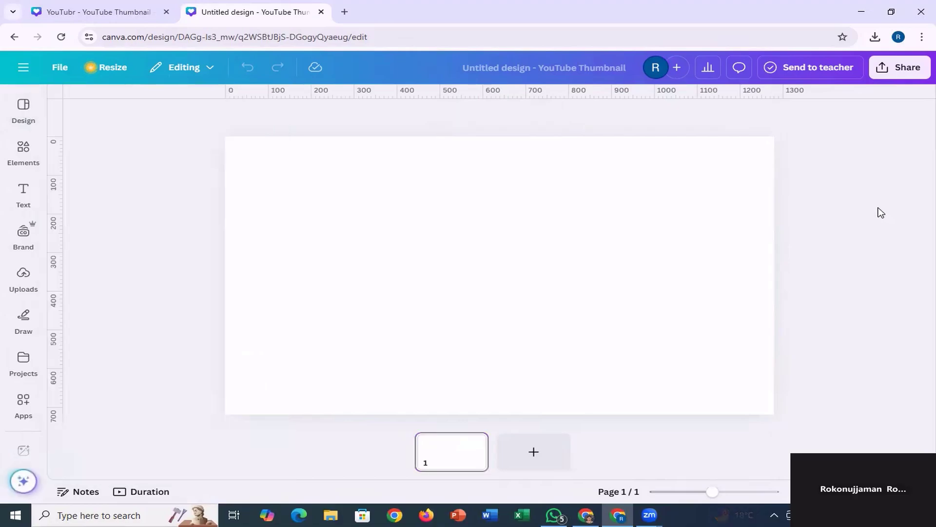
# After checking the finished reference thumbnail, add the recently used night city skyline photo to the blank page and set it as background.
pyautogui.click(78, 12)
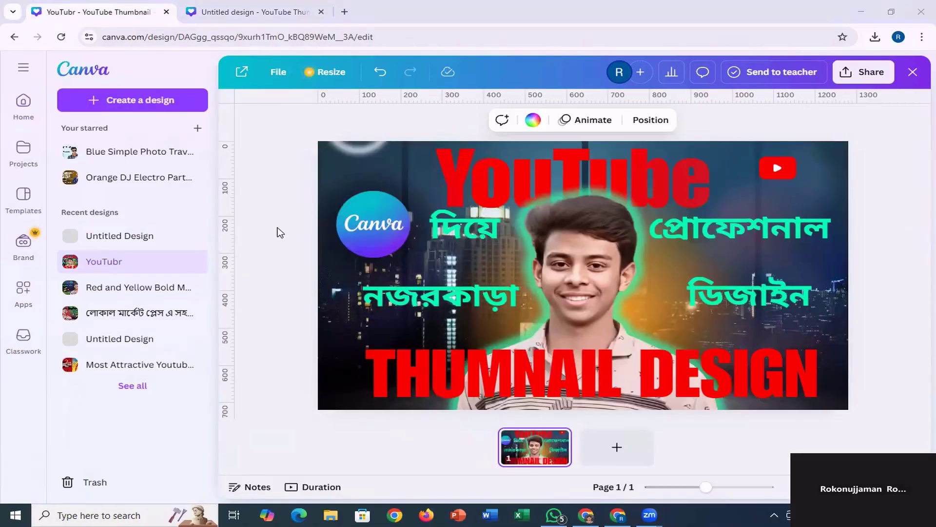
pyautogui.click(288, 14)
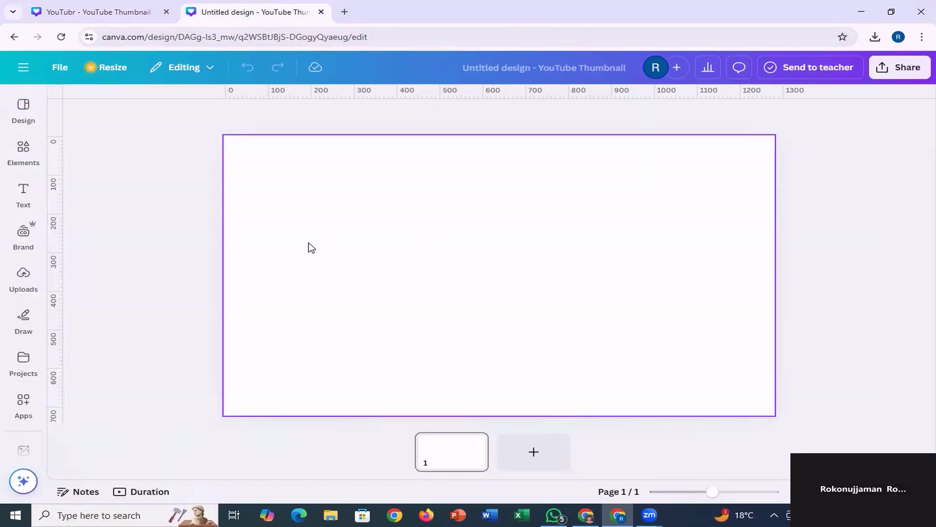
pyautogui.click(329, 223)
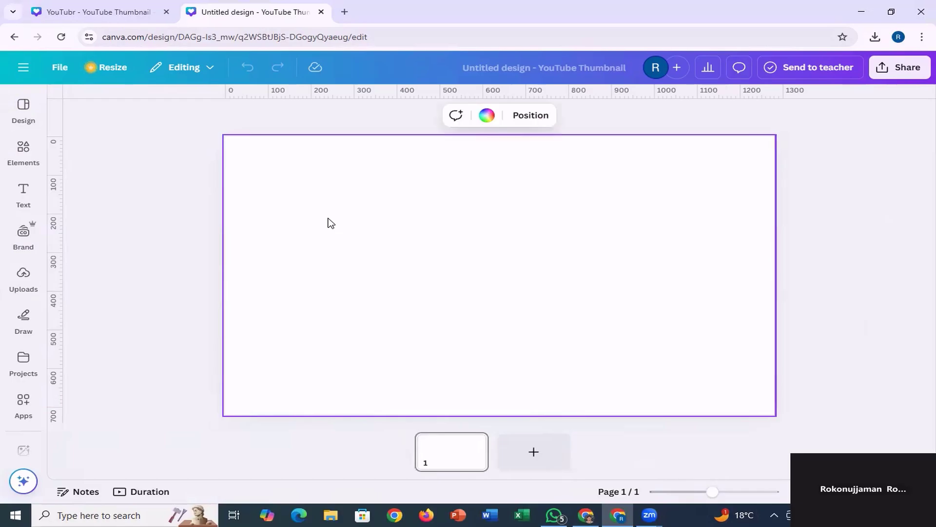
pyautogui.click(24, 149)
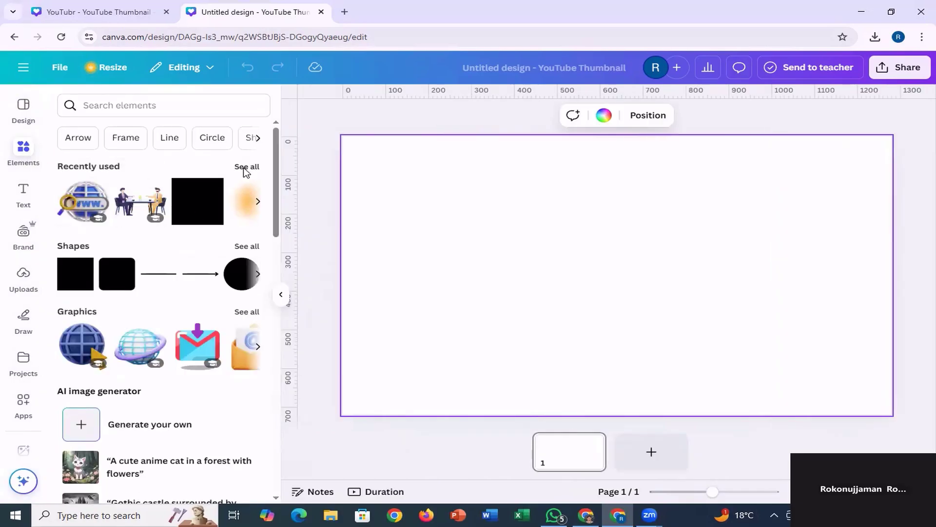
pyautogui.click(243, 169)
pyautogui.click(204, 239)
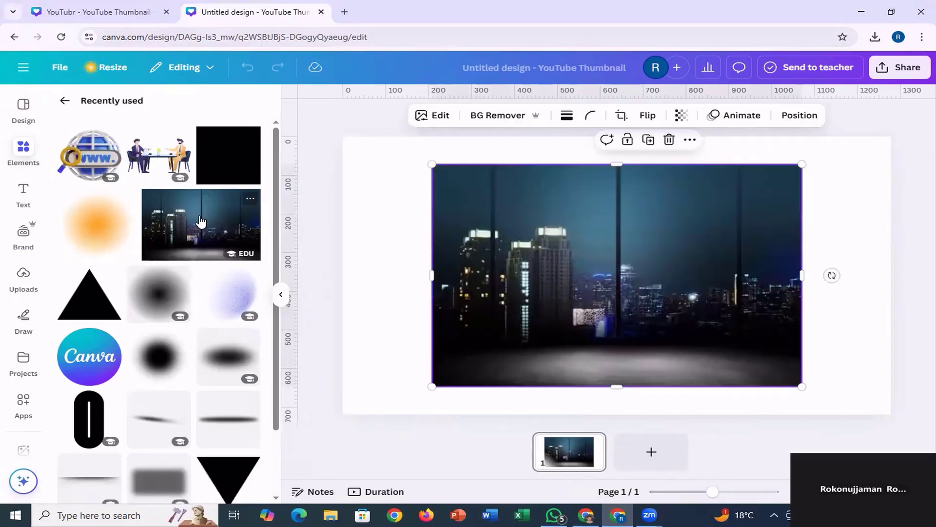
pyautogui.moveTo(433, 277)
pyautogui.mouseDown()
pyautogui.moveTo(364, 279)
pyautogui.moveTo(422, 274)
pyautogui.mouseUp()
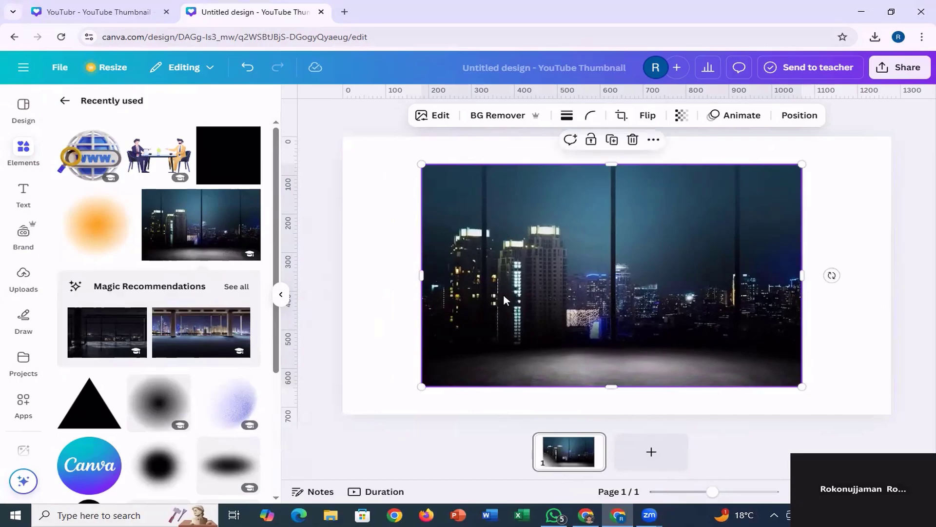
pyautogui.rightClick(531, 240)
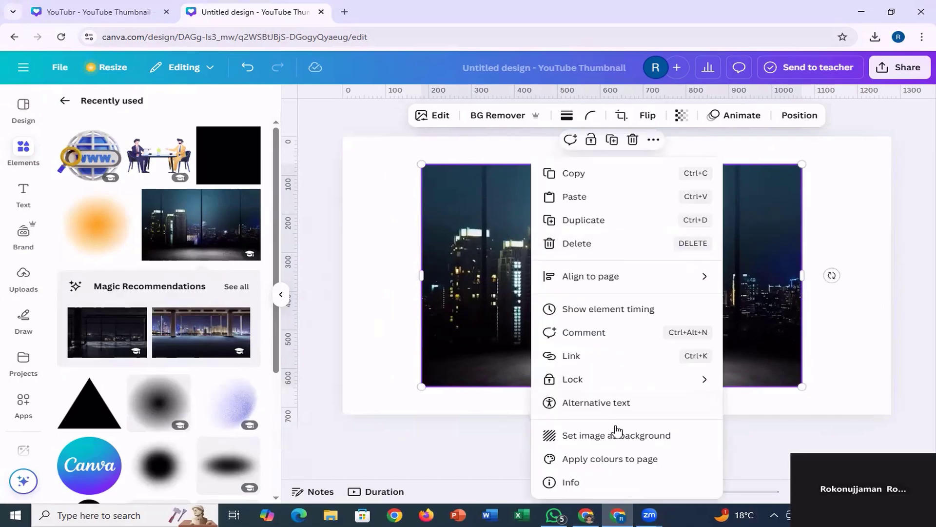
pyautogui.click(597, 438)
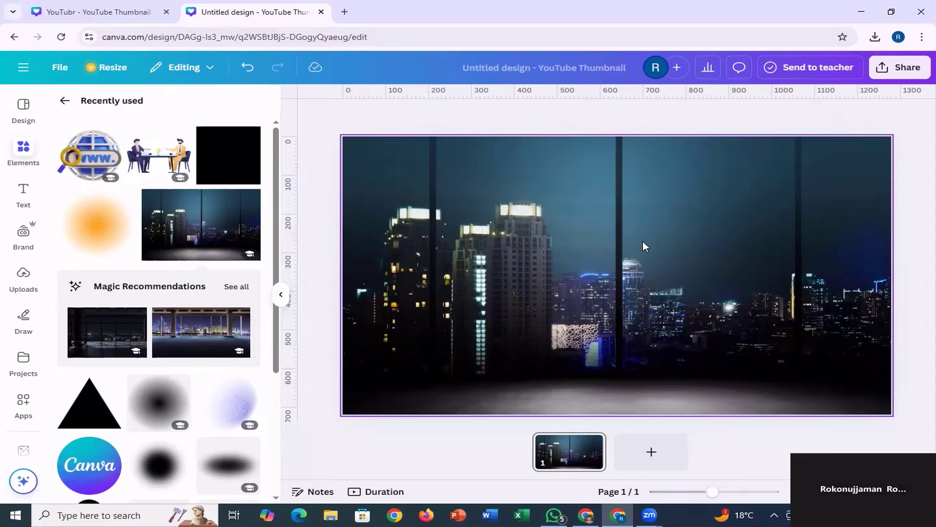
# Add the uploaded portrait of the smiling young man on a black backdrop to the page.
pyautogui.click(22, 279)
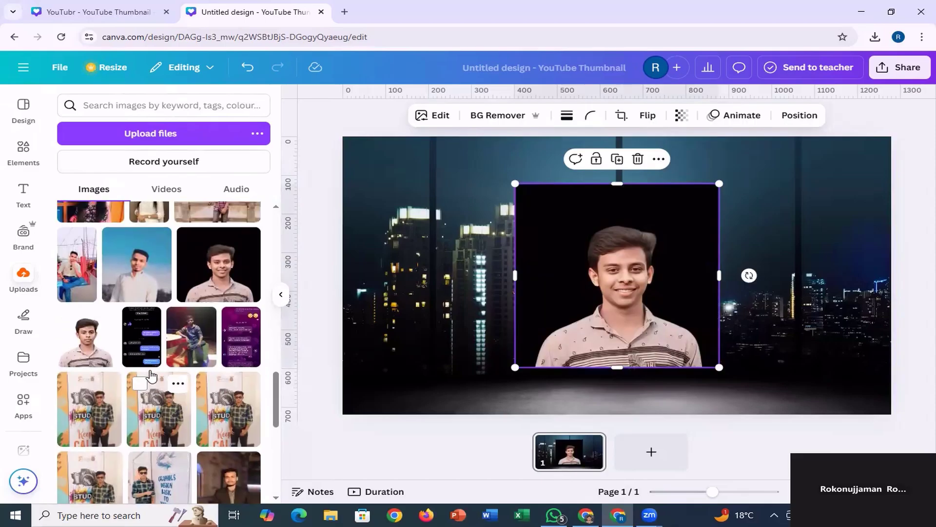
pyautogui.click(213, 273)
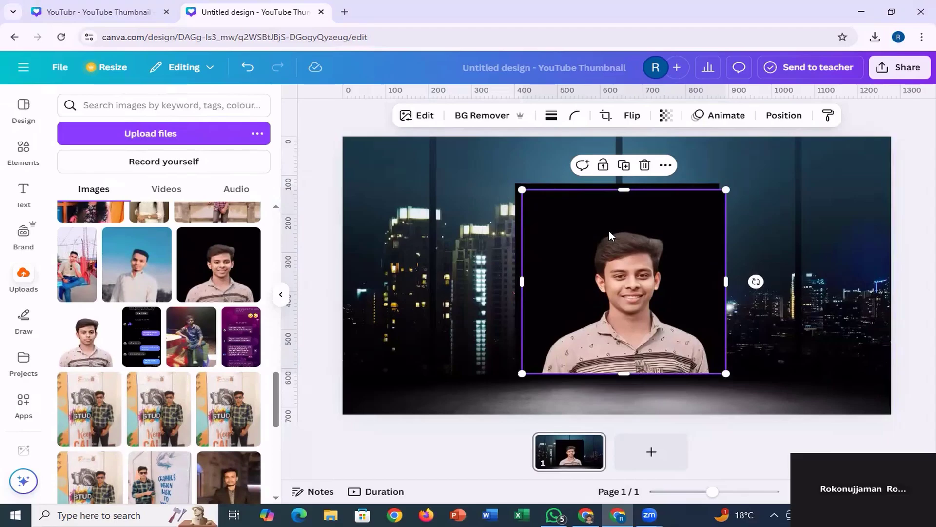
pyautogui.hotkey('ctrl', 'd')
pyautogui.moveTo(596, 272); pyautogui.dragTo(503, 267)
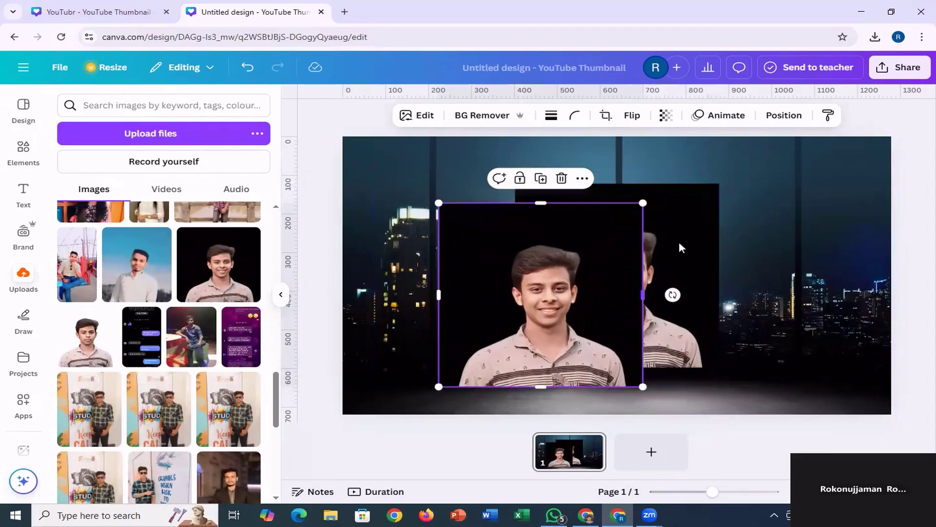
pyautogui.moveTo(679, 244); pyautogui.dragTo(735, 281)
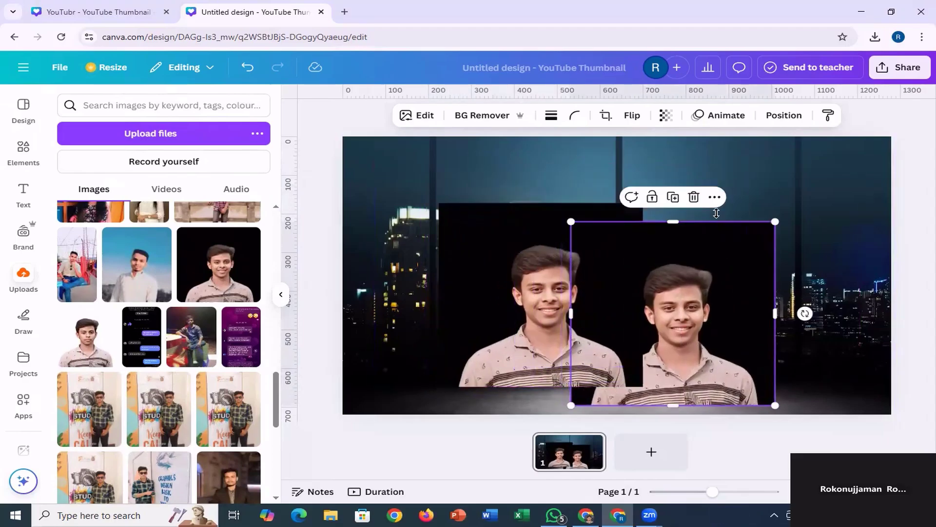
pyautogui.click(694, 197)
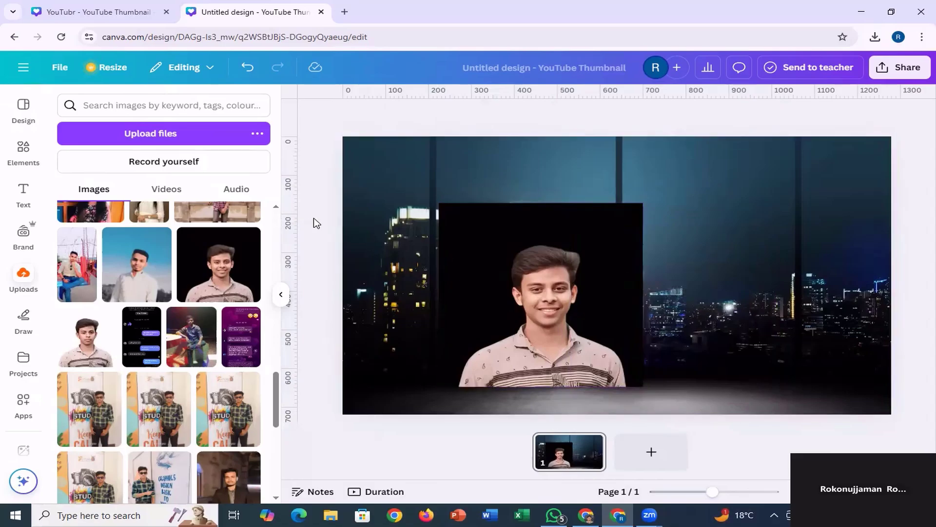
# Remove the portrait's black background, then enlarge and position the cutout at the centre of the page with its shoulders reaching the lower edge.
pyautogui.click(532, 300)
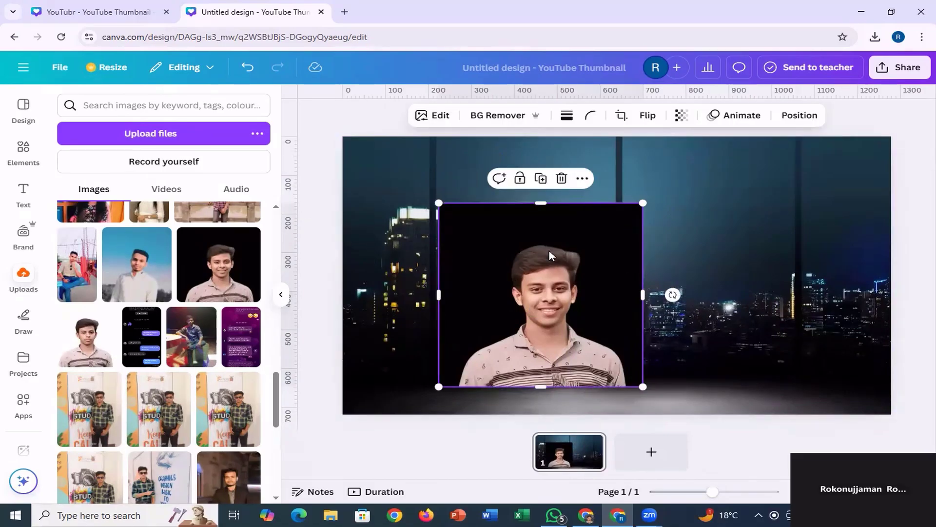
pyautogui.click(504, 117)
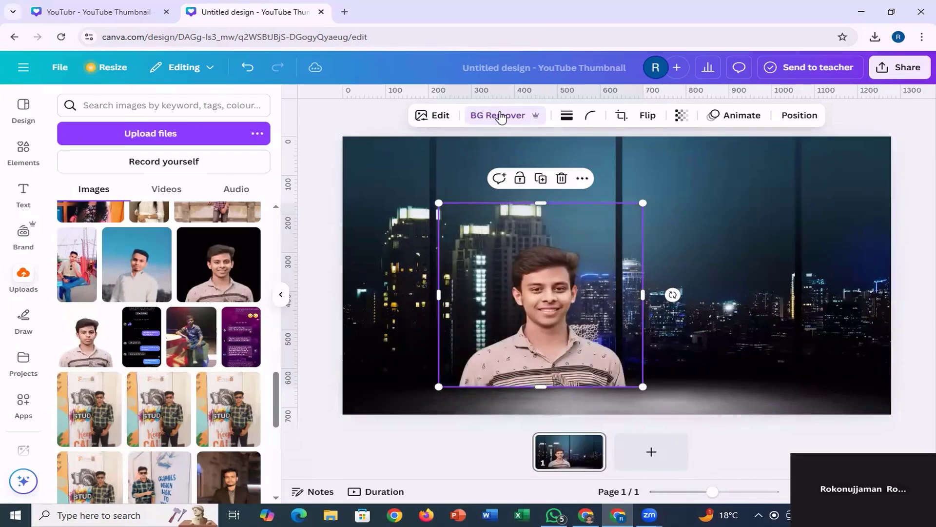
pyautogui.moveTo(546, 274); pyautogui.dragTo(570, 176)
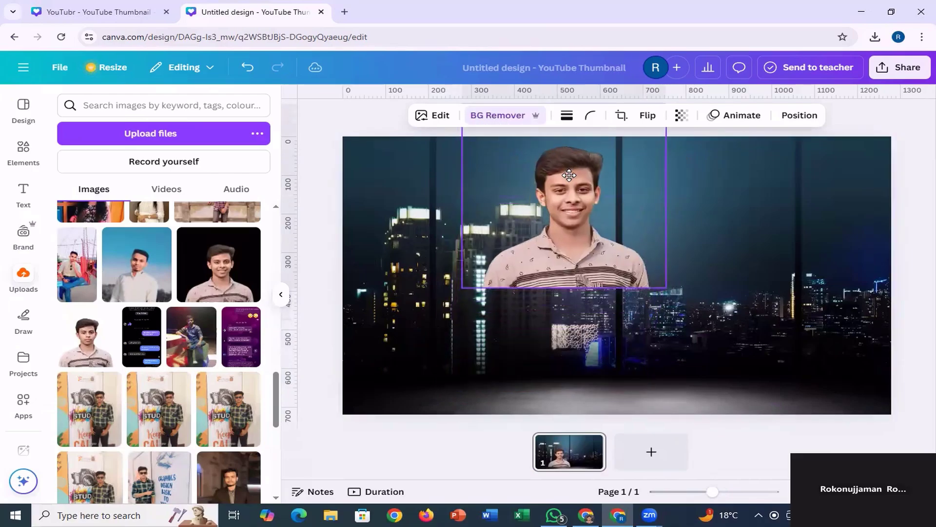
pyautogui.moveTo(565, 288); pyautogui.dragTo(568, 422)
pyautogui.moveTo(669, 259); pyautogui.dragTo(729, 262)
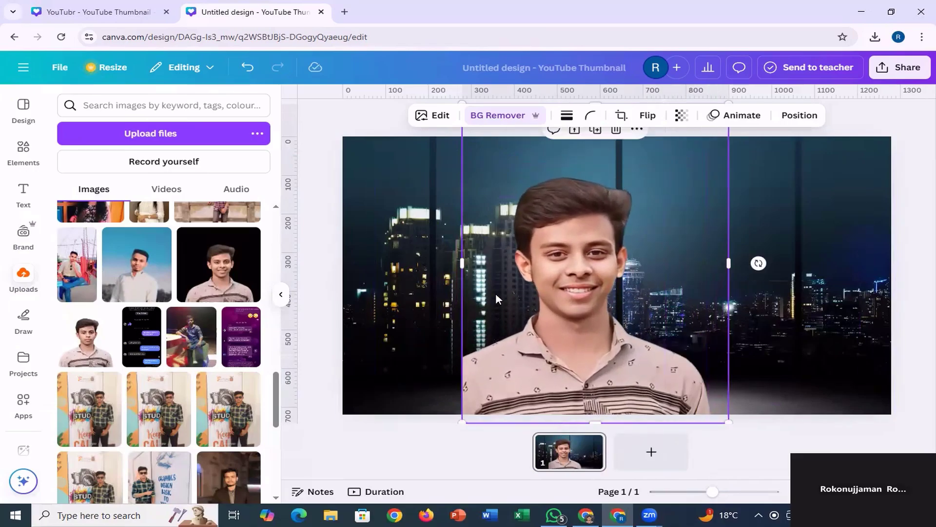
pyautogui.moveTo(463, 263); pyautogui.dragTo(409, 267)
pyautogui.moveTo(577, 275); pyautogui.dragTo(600, 270)
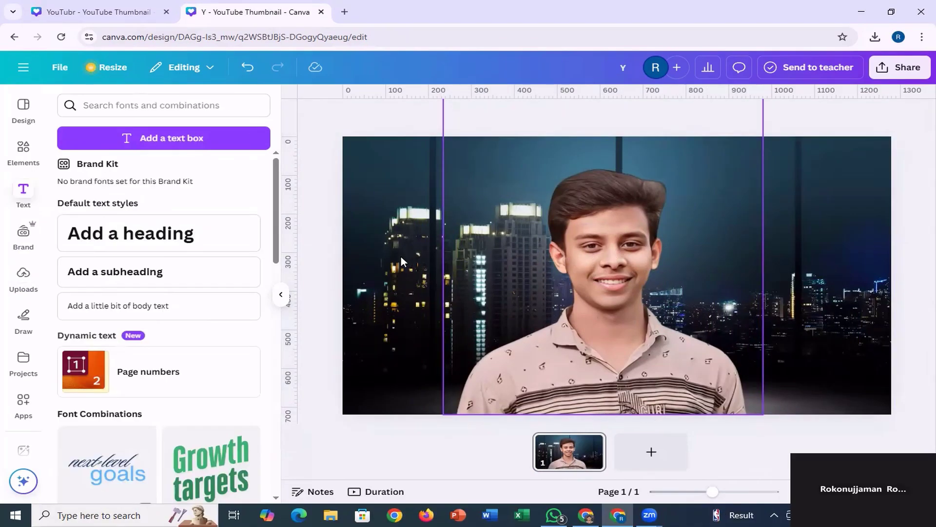
# Check the reference thumbnail's title and add a heading reading "YouTube" to the new design.
pyautogui.click(94, 12)
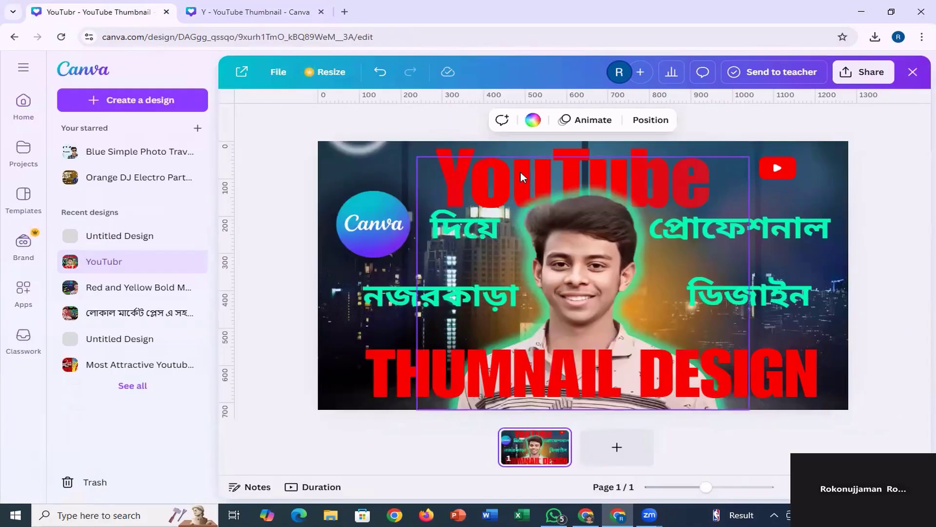
pyautogui.click(276, 14)
pyautogui.click(25, 194)
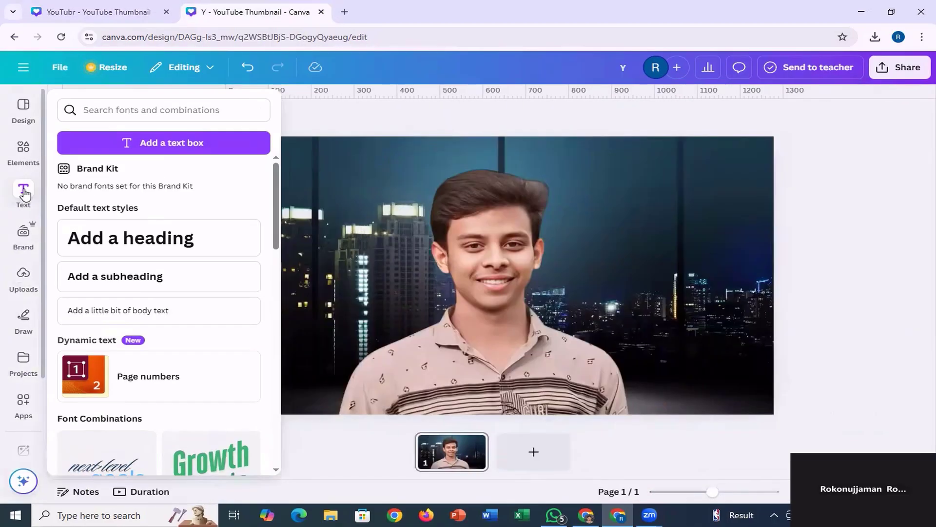
pyautogui.click(129, 238)
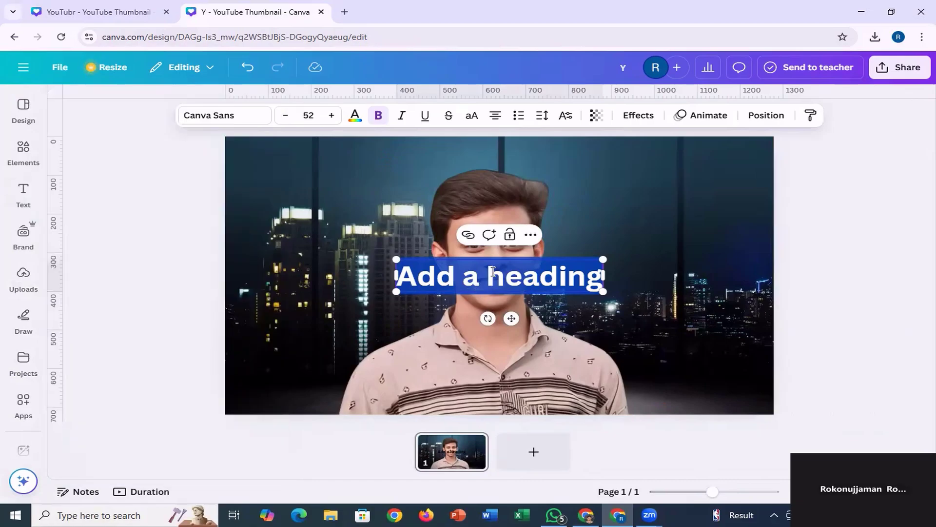
pyautogui.write('You')
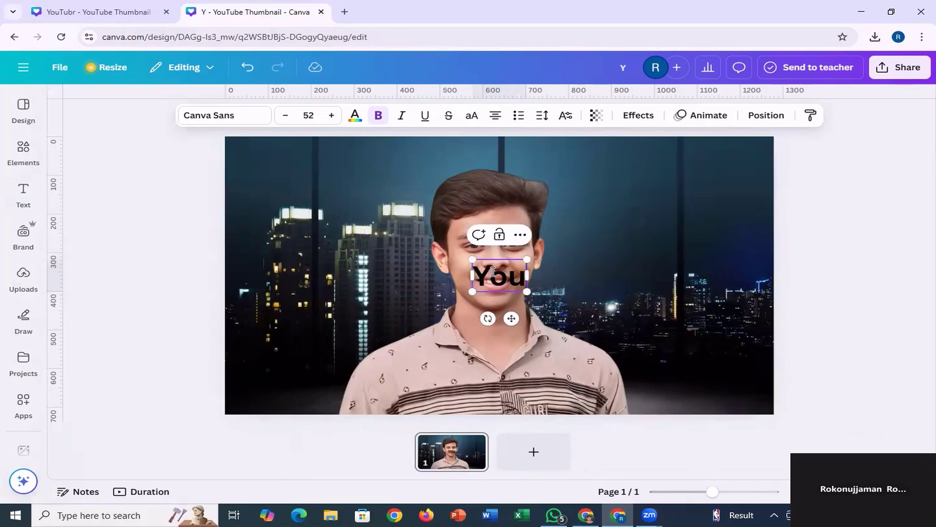
pyautogui.write('T')
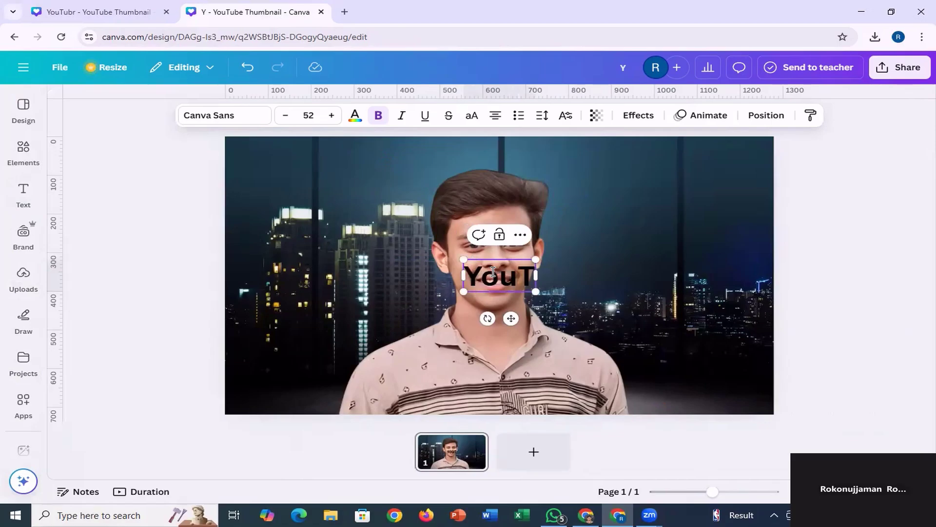
pyautogui.write('ube')
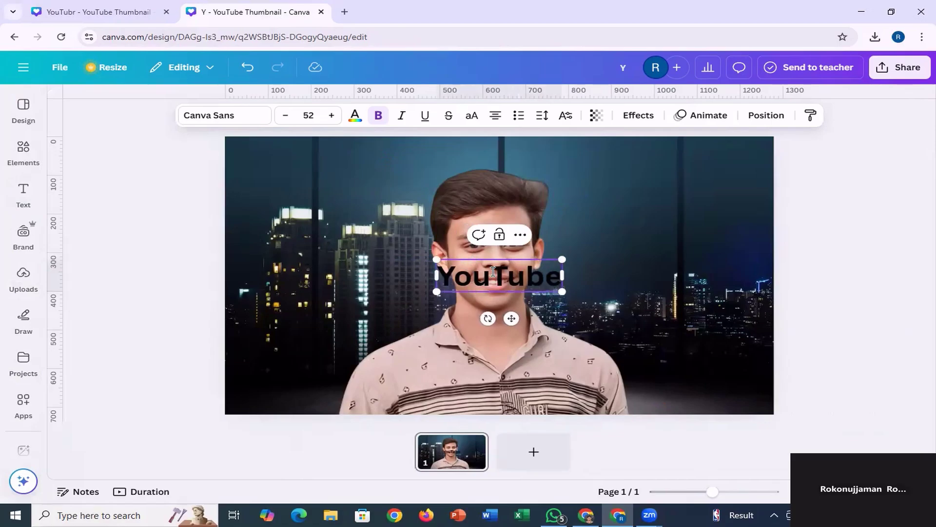
pyautogui.click(615, 327)
pyautogui.click(528, 268)
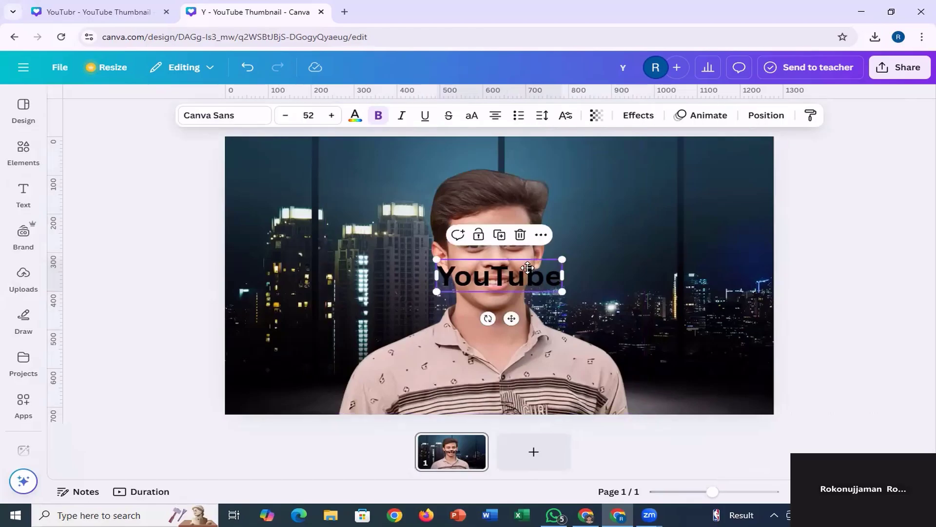
# Enlarge the "YouTube" heading to font size 162 and place it across the upper part of the portrait, over the hair.
pyautogui.moveTo(528, 268); pyautogui.dragTo(523, 174)
pyautogui.moveTo(562, 199); pyautogui.dragTo(716, 288)
pyautogui.moveTo(570, 208); pyautogui.dragTo(457, 188)
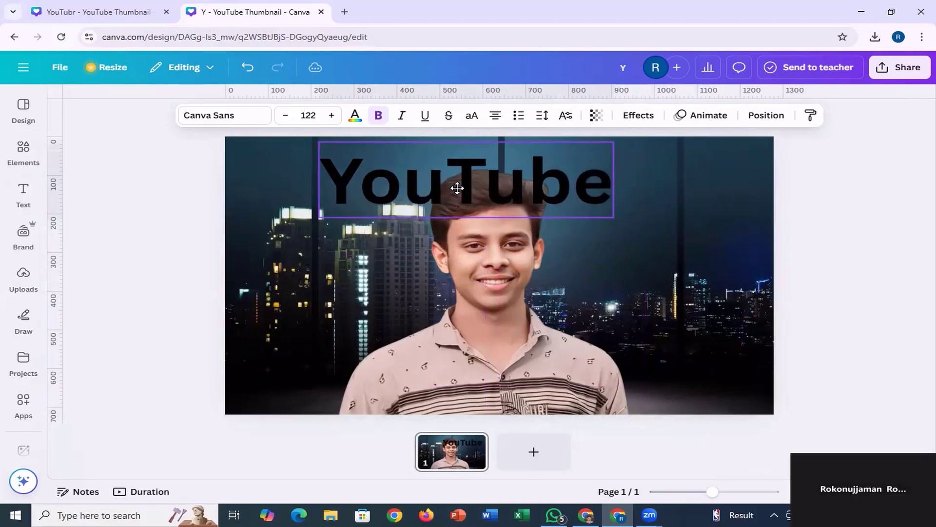
pyautogui.moveTo(614, 217); pyautogui.dragTo(696, 238)
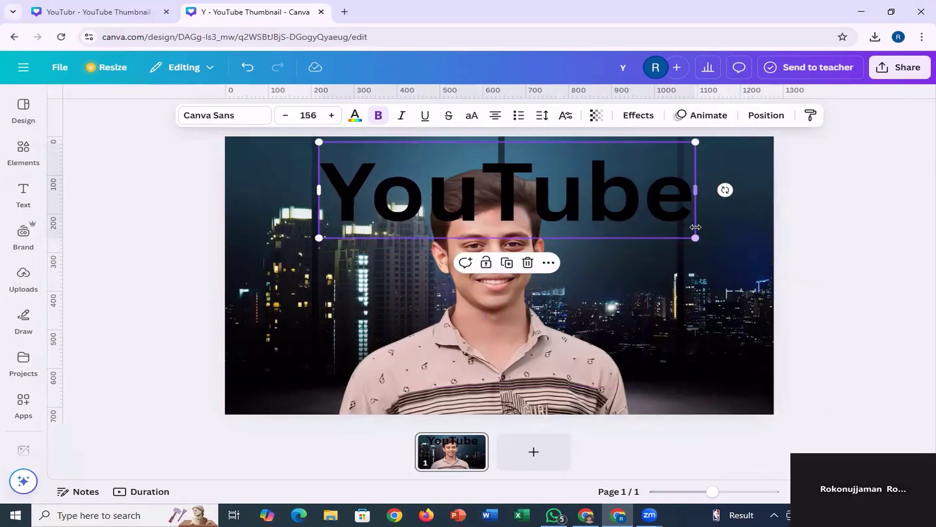
pyautogui.click(331, 115)
pyautogui.click(331, 116)
pyautogui.click(332, 115)
pyautogui.click(331, 116)
pyautogui.click(332, 115)
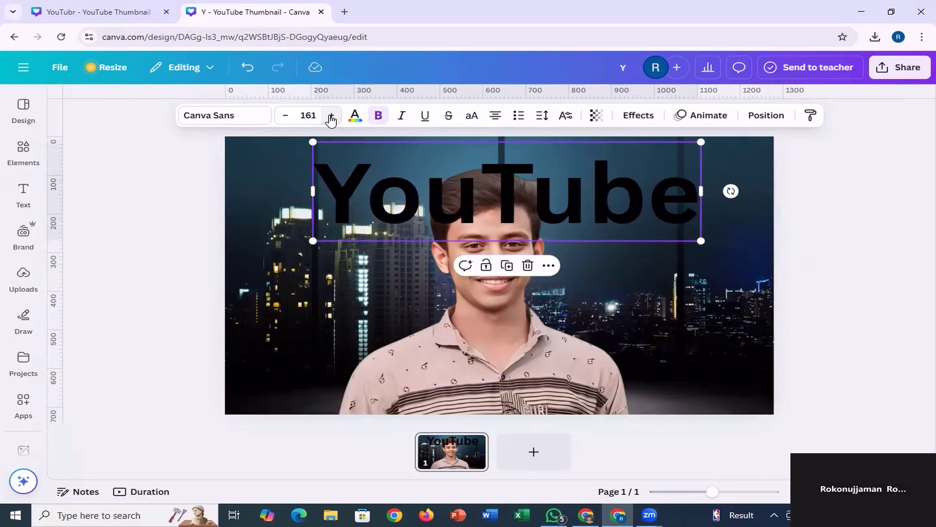
pyautogui.click(331, 115)
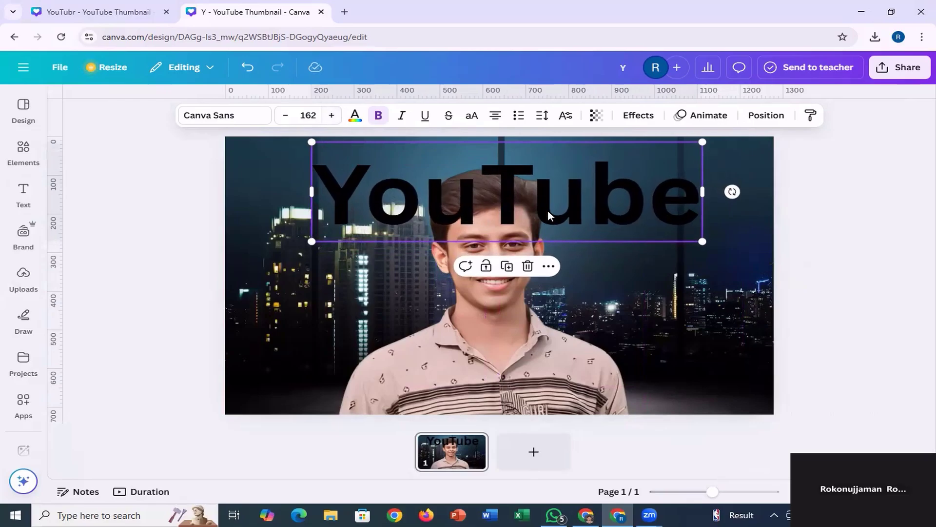
pyautogui.moveTo(546, 208); pyautogui.dragTo(525, 205)
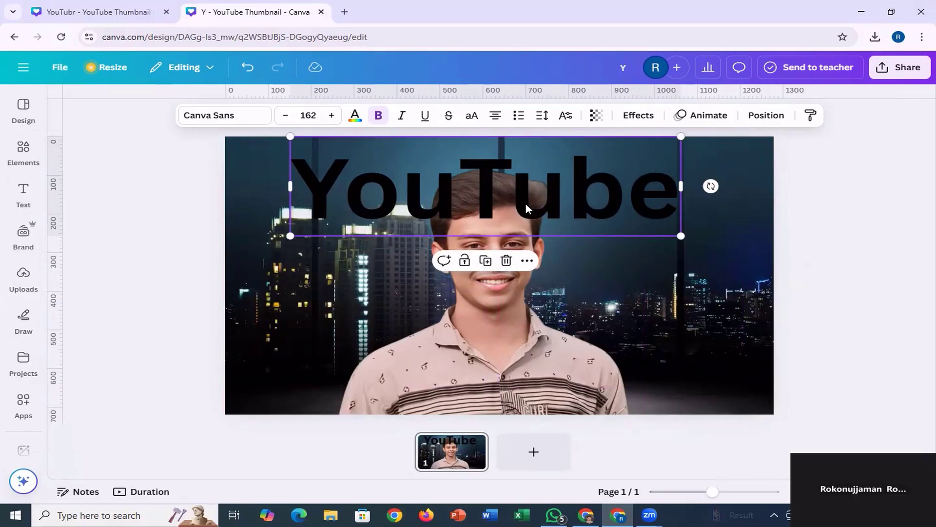
pyautogui.moveTo(526, 203); pyautogui.dragTo(533, 226)
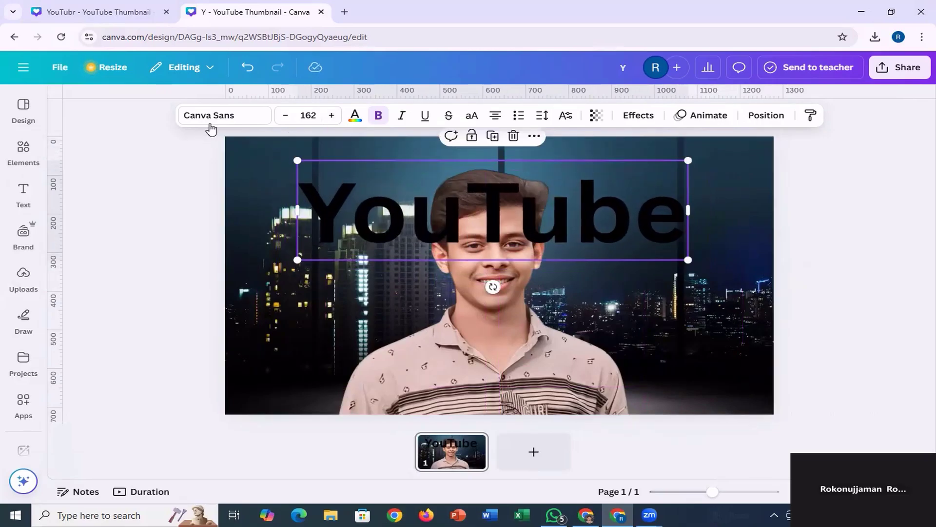
# Change the "YouTube" heading's font to the recently used Impact.
pyautogui.click(230, 122)
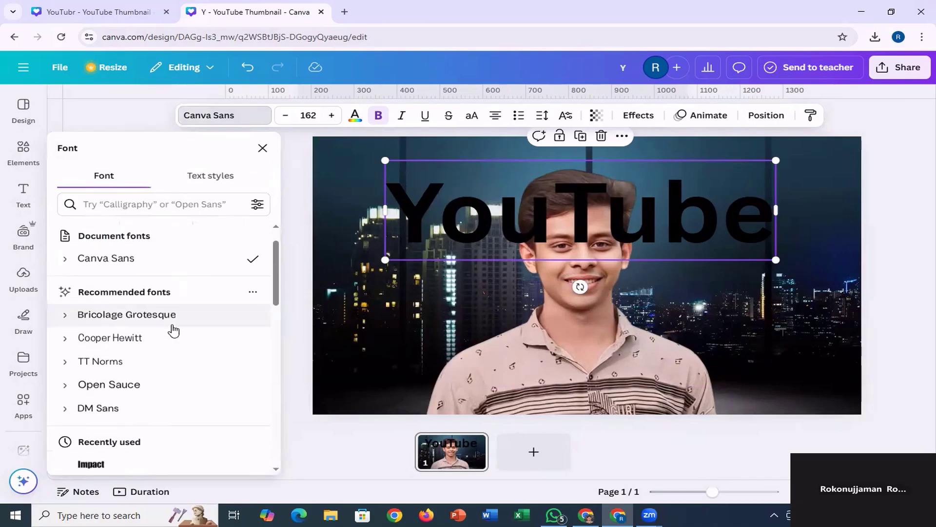
pyautogui.scroll(-3, 172, 329)
pyautogui.click(116, 317)
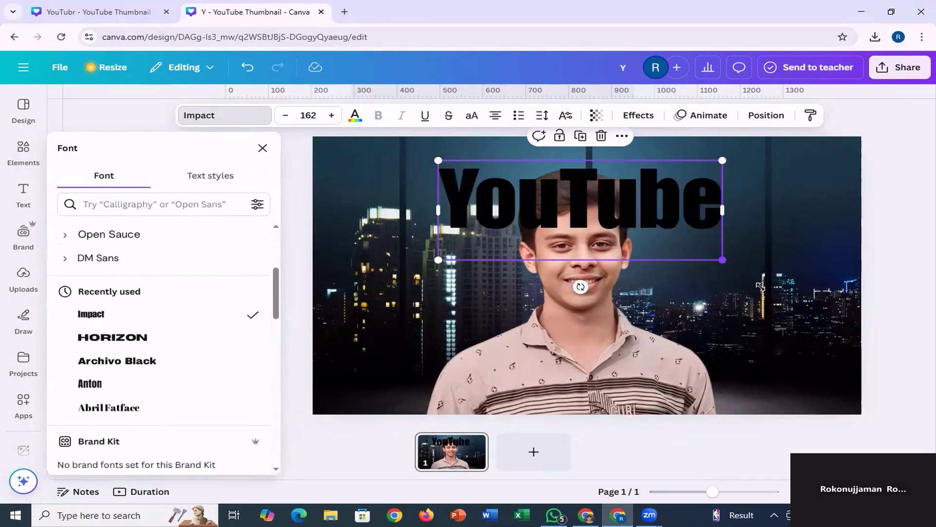
# Enlarge the "YouTube" heading to font size 276 so it spans most of the page width.
pyautogui.moveTo(760, 286); pyautogui.dragTo(829, 299)
pyautogui.moveTo(727, 261); pyautogui.dragTo(644, 248)
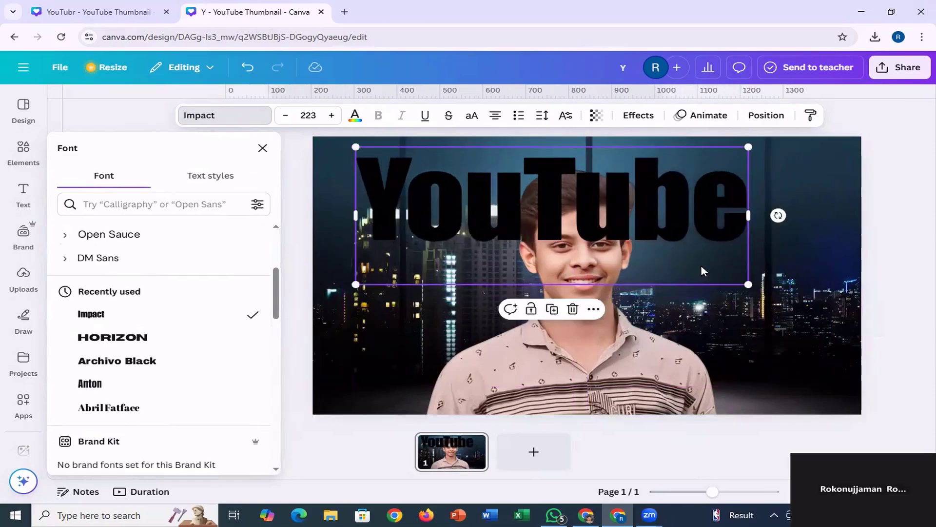
pyautogui.moveTo(748, 283); pyautogui.dragTo(899, 336)
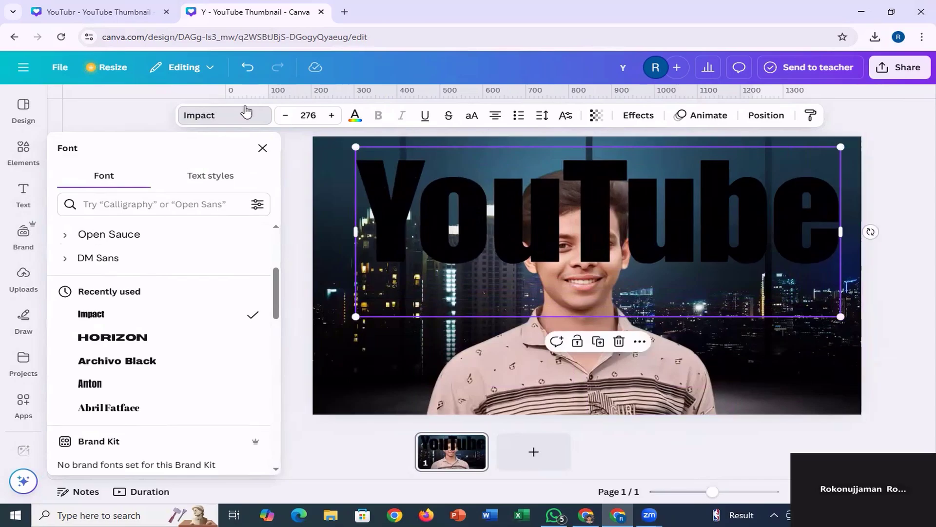
# Check the title's size in the reference thumbnail, then set the new "YouTube" heading to size 162 and place it at the page's top centre.
pyautogui.click(77, 14)
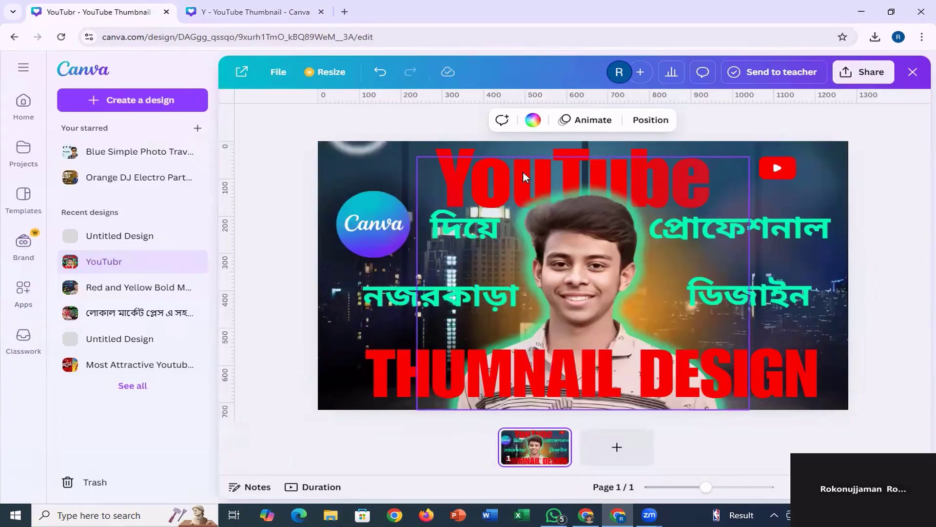
pyautogui.click(515, 146)
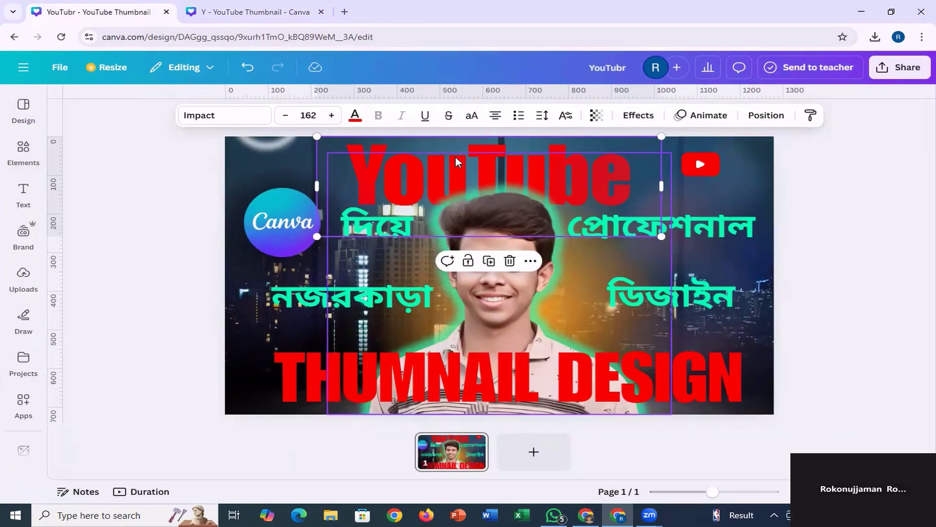
pyautogui.click(272, 12)
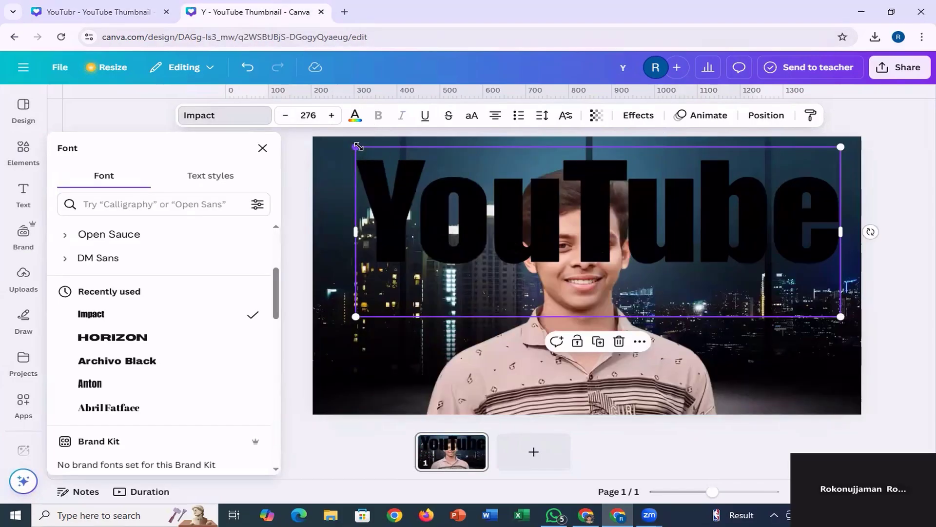
pyautogui.moveTo(358, 146); pyautogui.dragTo(555, 217)
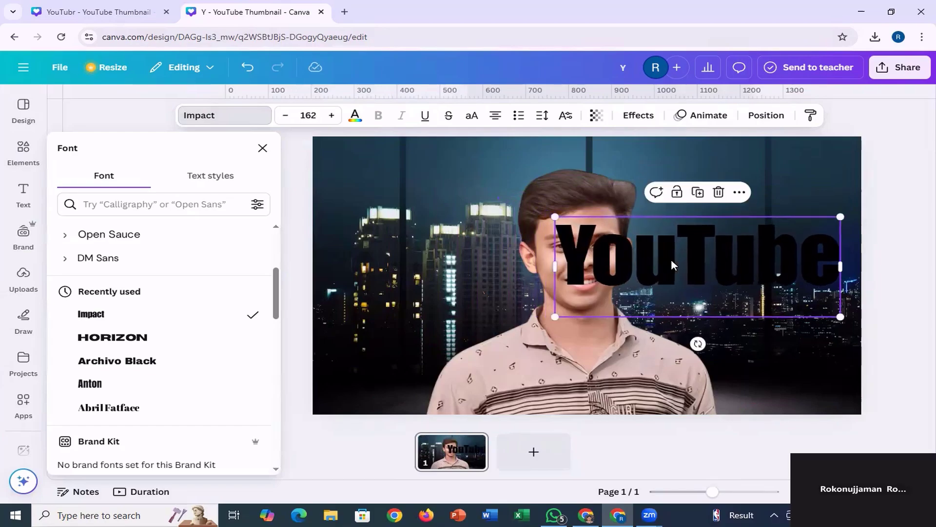
pyautogui.moveTo(671, 265); pyautogui.dragTo(556, 186)
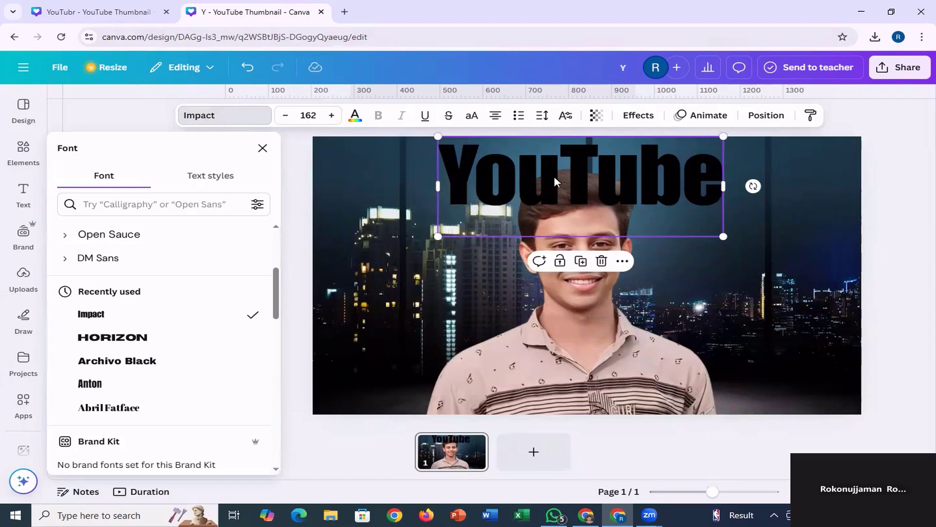
# Colour the "YouTube" heading red with the custom colour #E80000.
pyautogui.click(355, 117)
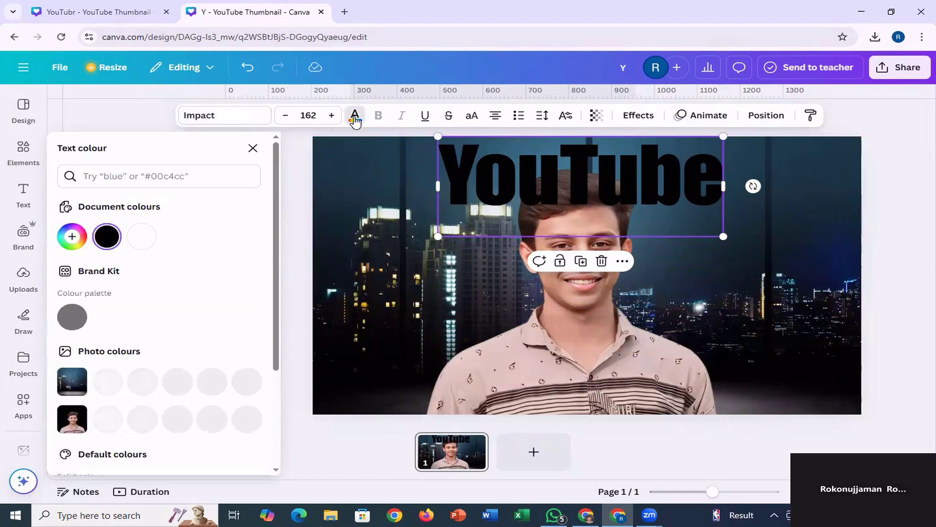
pyautogui.click(71, 237)
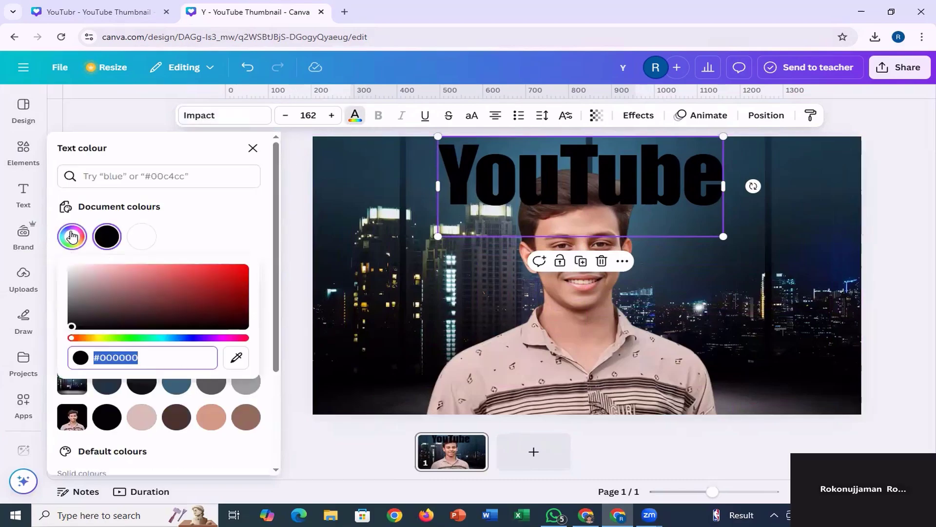
pyautogui.click(245, 269)
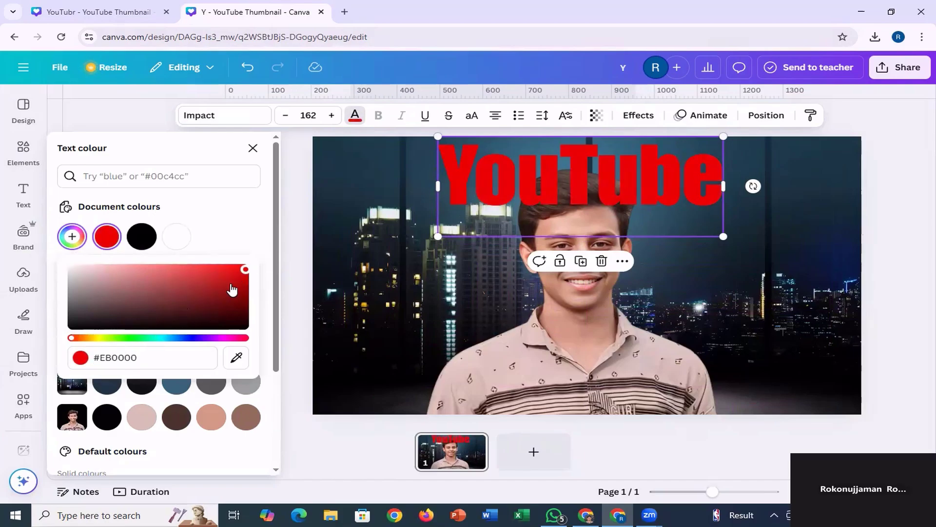
pyautogui.moveTo(245, 274); pyautogui.dragTo(283, 276)
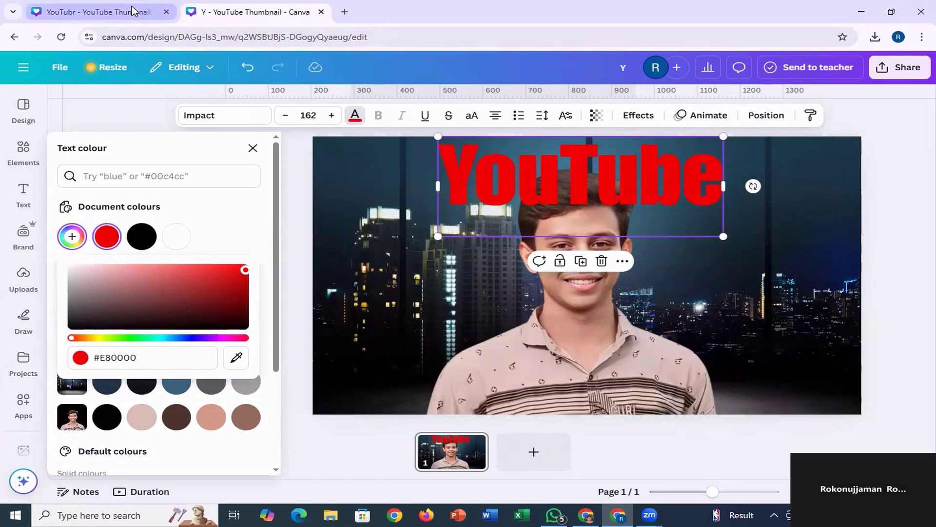
# Compare the title's placement with the reference thumbnail and nudge the new "YouTube" heading slightly to the left.
pyautogui.click(156, 10)
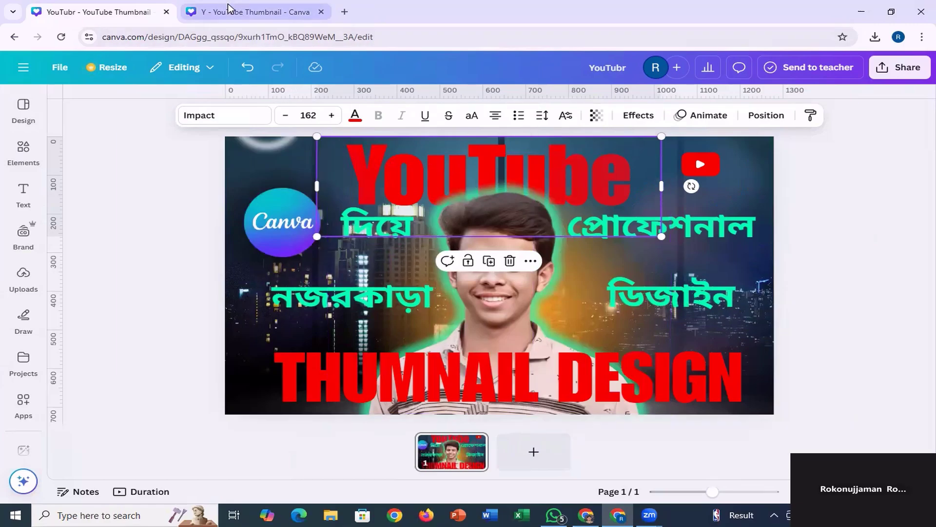
pyautogui.click(254, 11)
pyautogui.moveTo(601, 182); pyautogui.dragTo(600, 183)
pyautogui.click(107, 12)
pyautogui.click(253, 12)
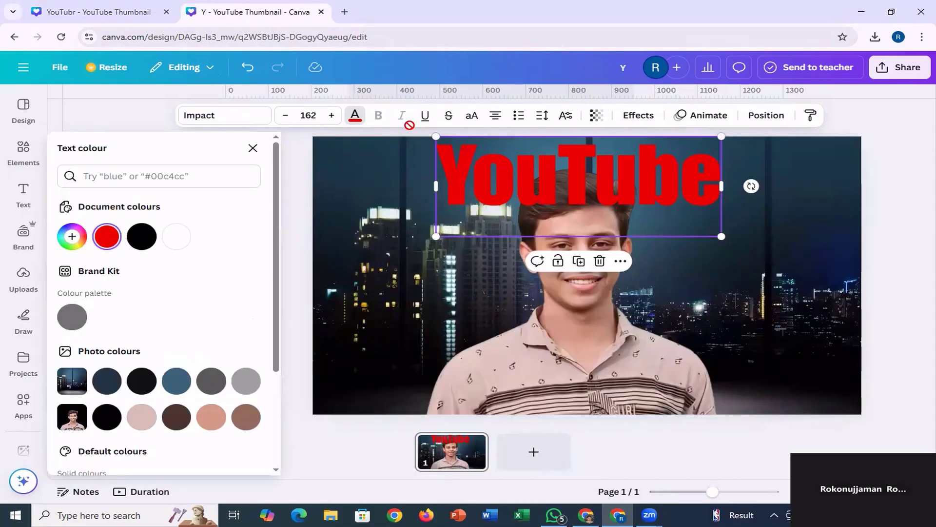
# Send the "YouTube" heading backward behind the portrait and shift it slightly left to an X position of 274.5 px.
pyautogui.click(560, 181)
pyautogui.click(541, 174)
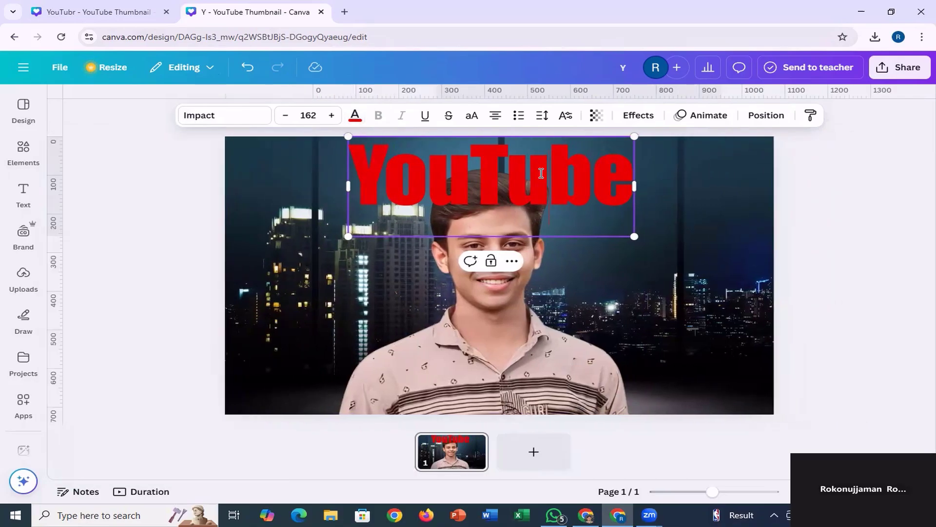
pyautogui.click(712, 211)
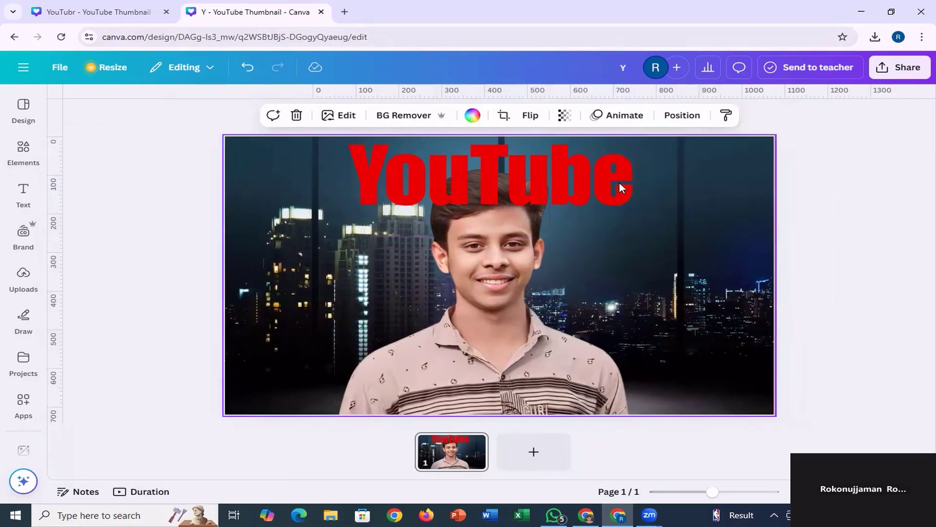
pyautogui.click(552, 174)
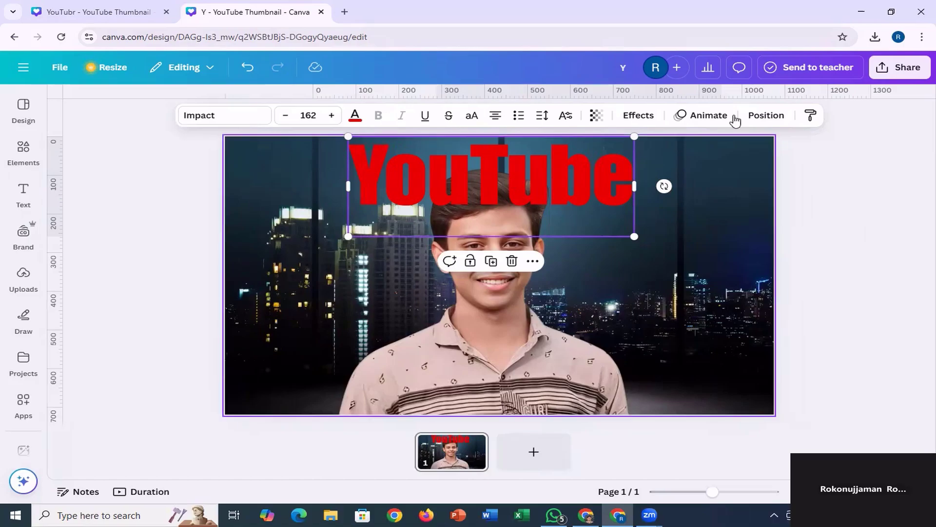
pyautogui.click(760, 118)
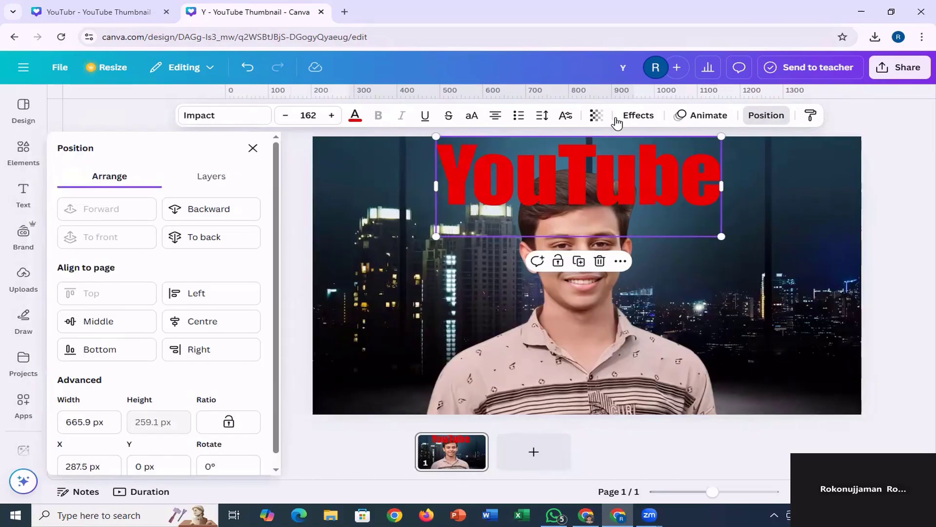
pyautogui.click(226, 209)
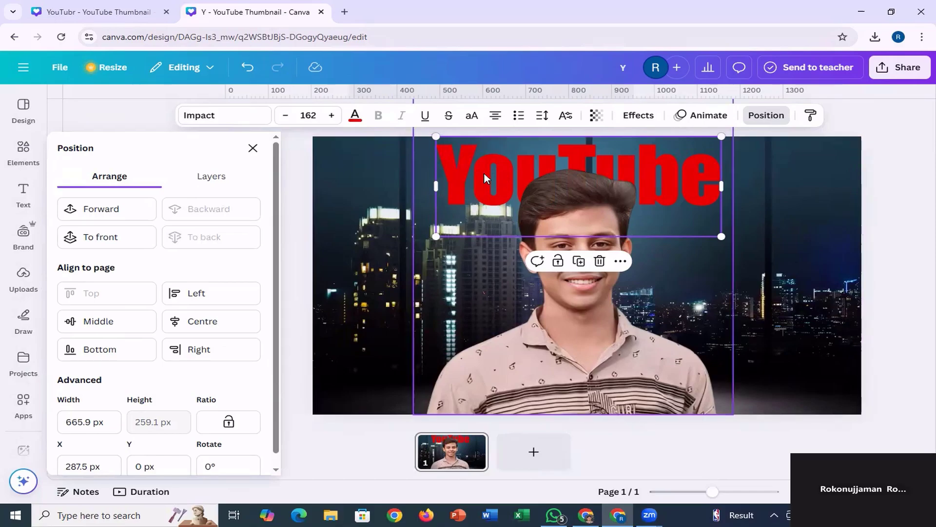
pyautogui.moveTo(484, 171); pyautogui.dragTo(476, 171)
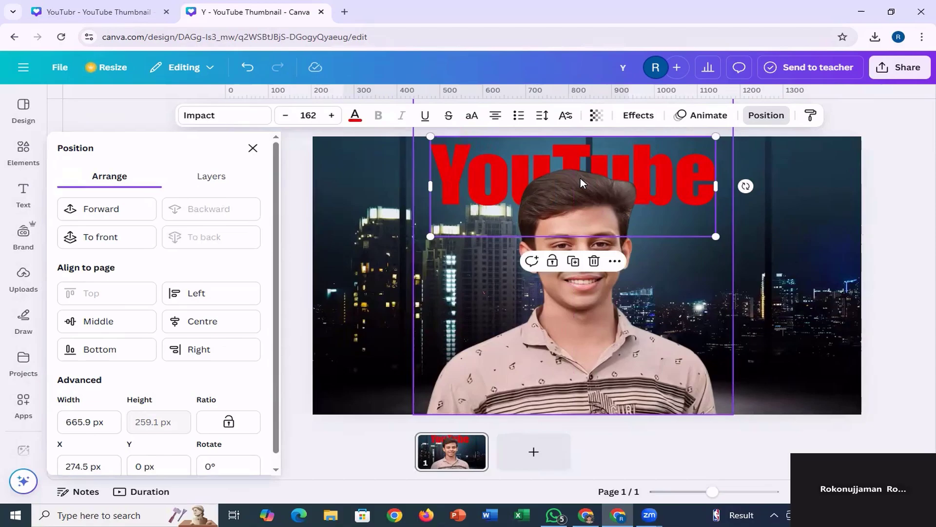
pyautogui.click(502, 312)
pyautogui.keyDown('shift'); pyautogui.click(346, 265); pyautogui.keyUp('shift')
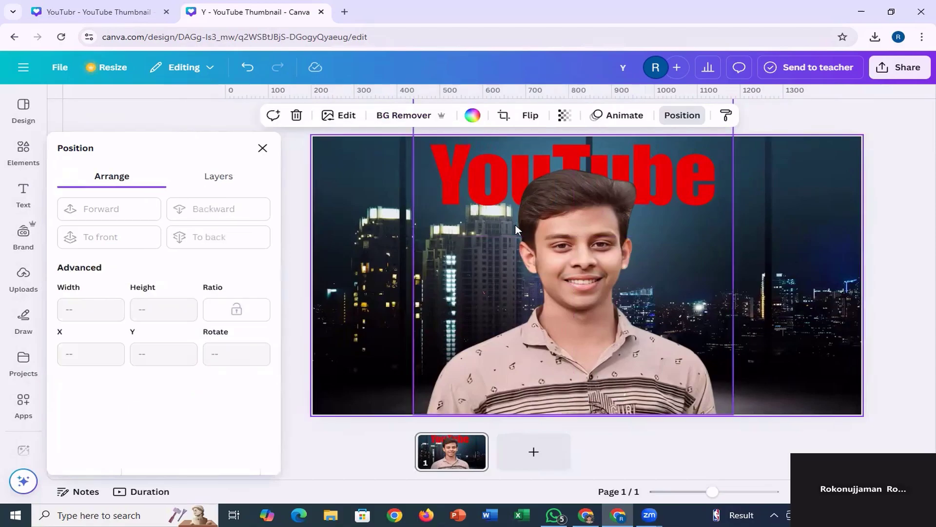
# Check the lower title in the reference thumbnail, then add a heading reading "THUMNAIL DESIGN" over the portrait's chest in the new design.
pyautogui.click(108, 13)
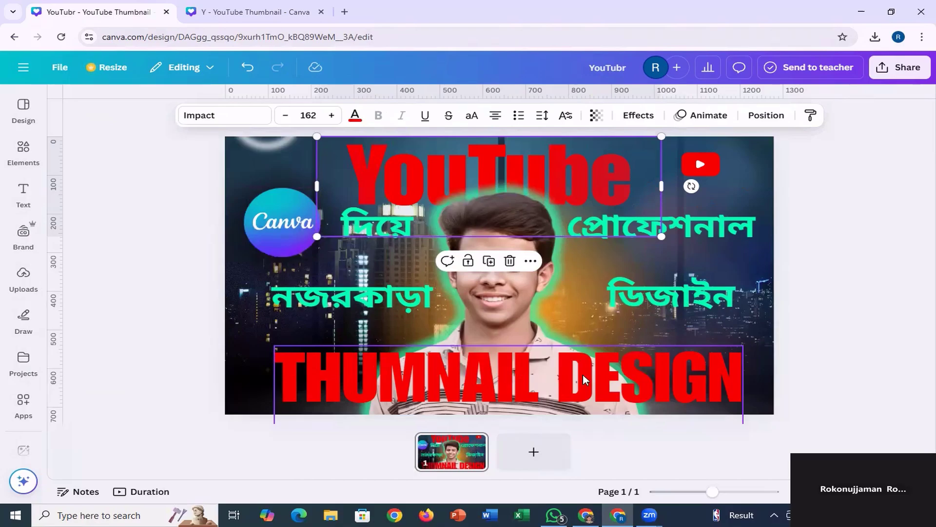
pyautogui.click(286, 13)
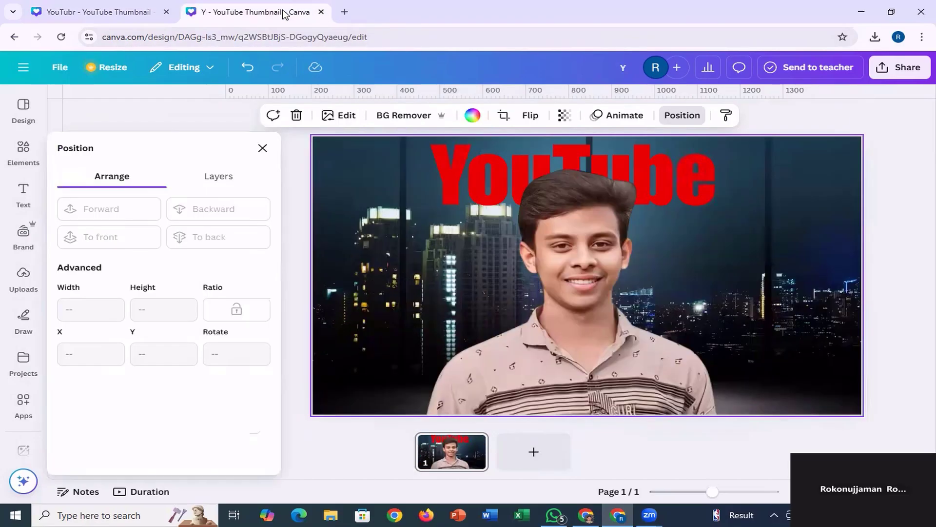
pyautogui.click(22, 195)
pyautogui.click(130, 236)
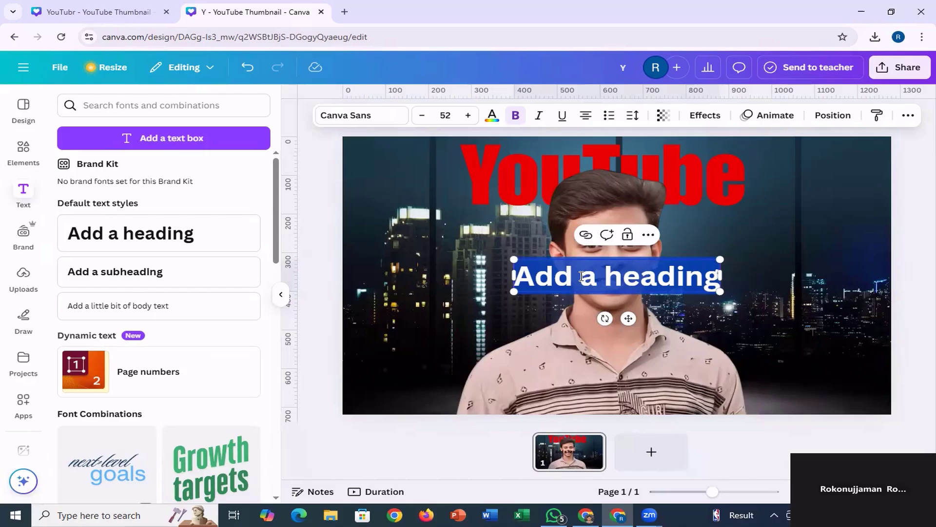
pyautogui.write('T')
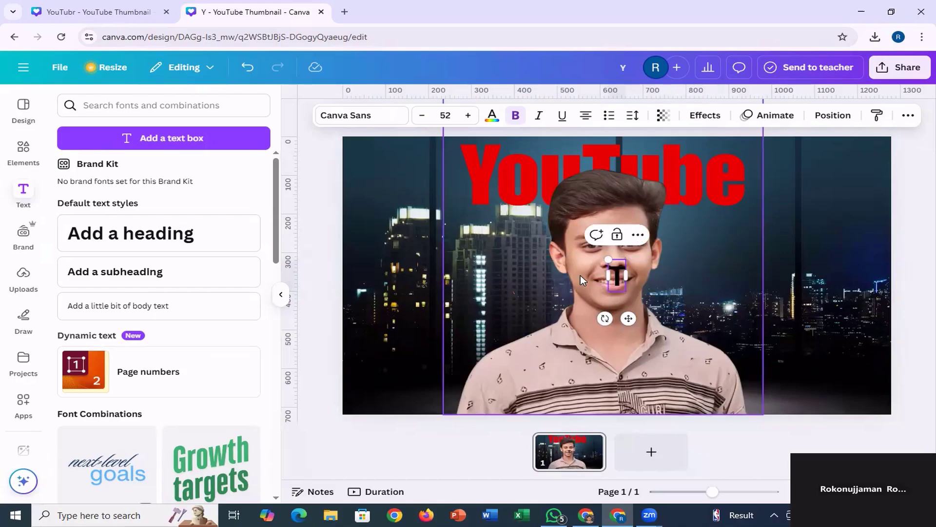
pyautogui.write('HUM')
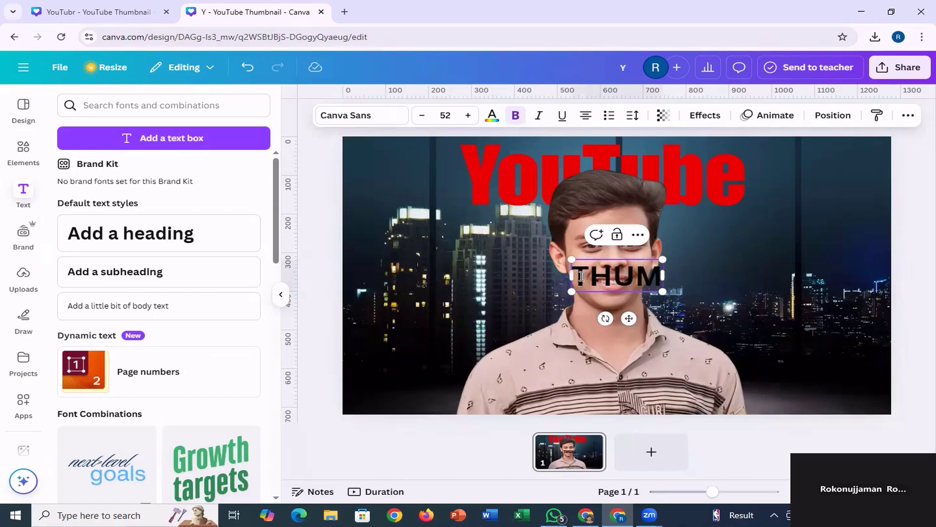
pyautogui.write('NAI')
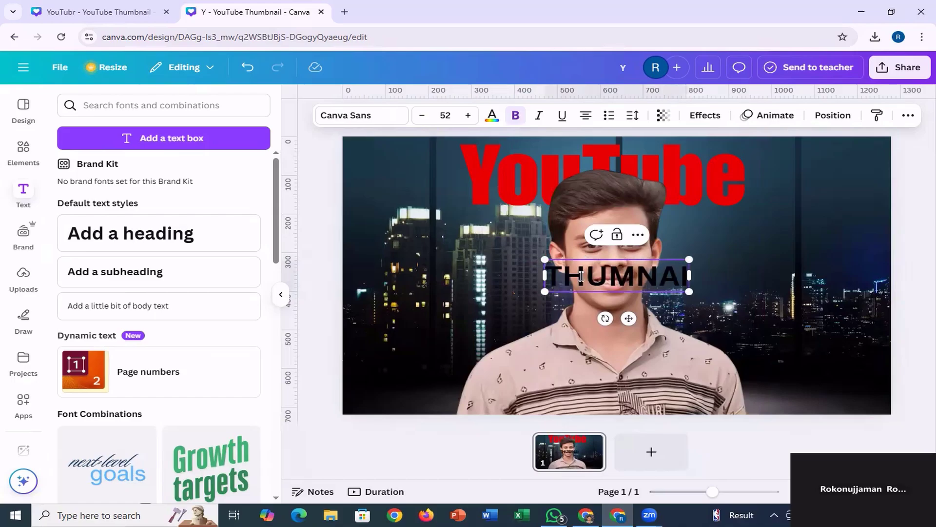
pyautogui.write('L D')
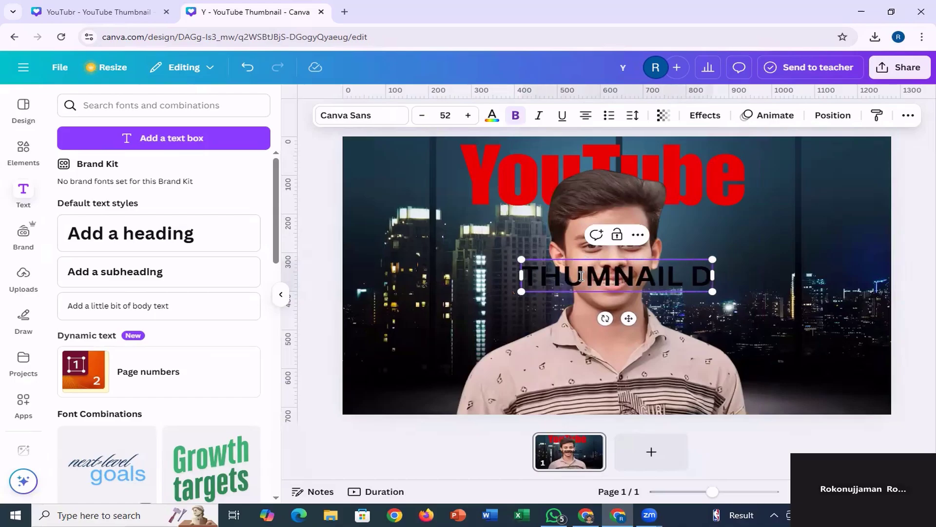
pyautogui.write('ESIGN')
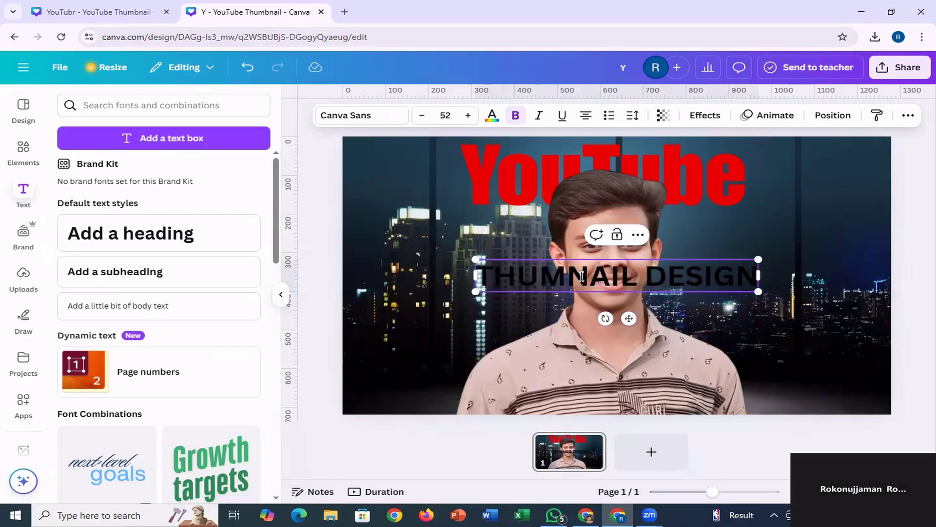
pyautogui.press('Escape')
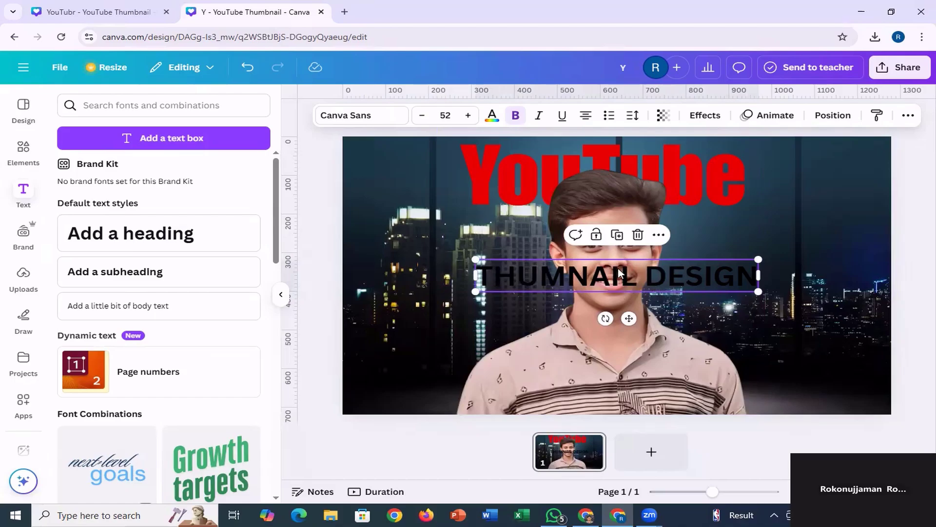
pyautogui.moveTo(618, 274); pyautogui.dragTo(616, 353)
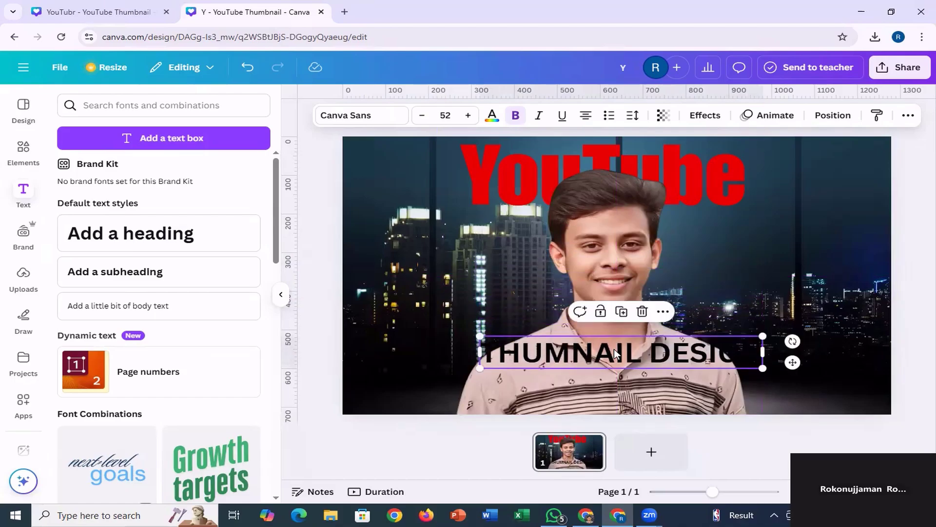
# Colour the "THUMNAIL DESIGN" heading red with #e80000 and set its font to Impact.
pyautogui.click(492, 117)
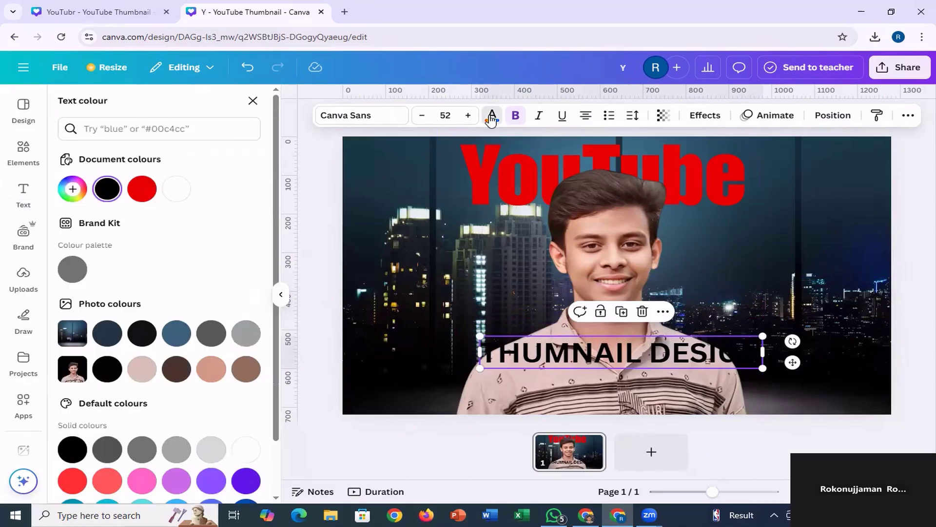
pyautogui.click(142, 189)
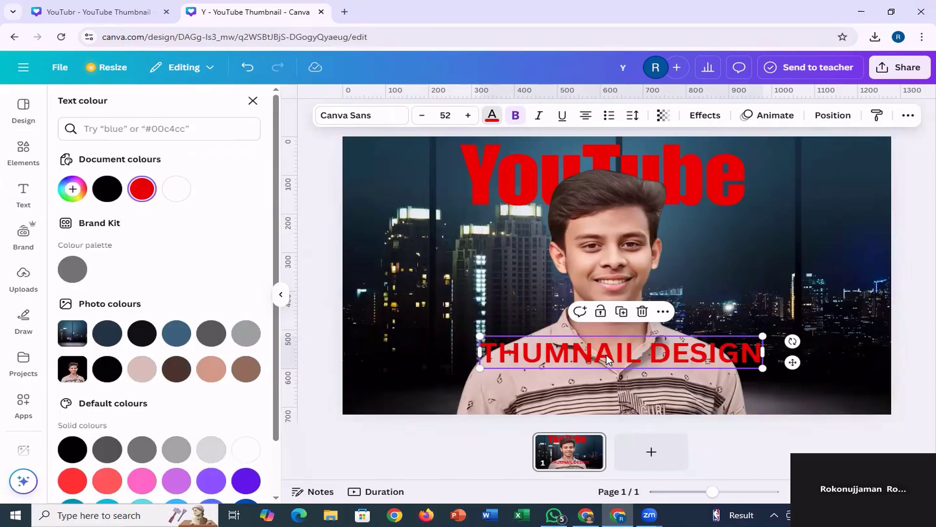
pyautogui.click(364, 116)
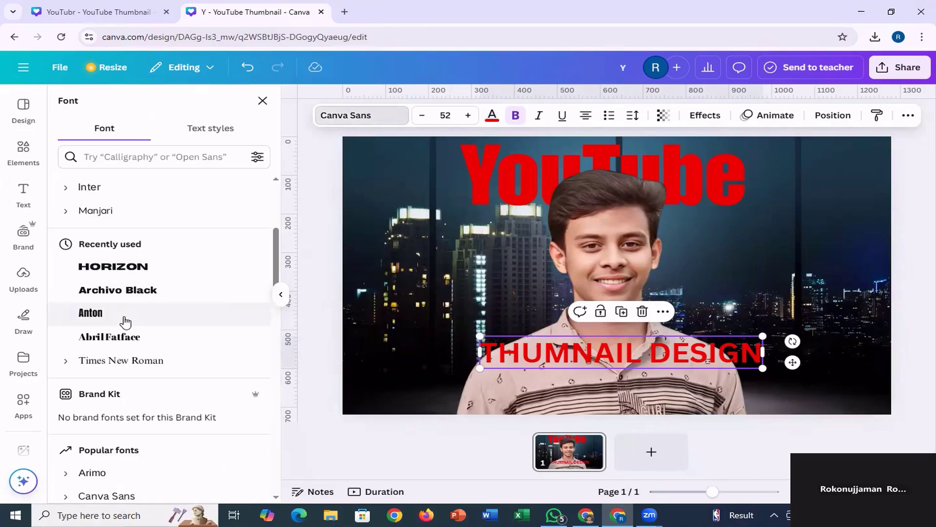
pyautogui.scroll(-3, 149, 332)
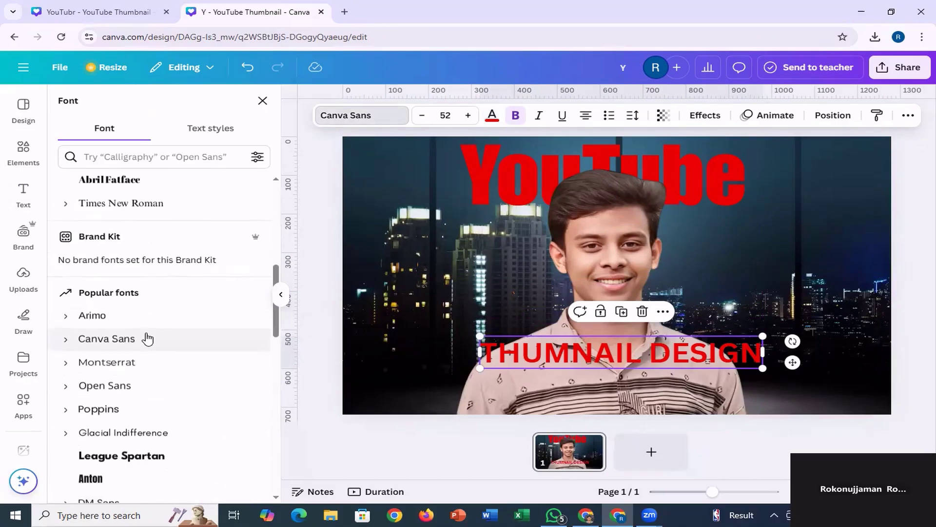
pyautogui.scroll(5, 146, 330)
pyautogui.scroll(3, 145, 331)
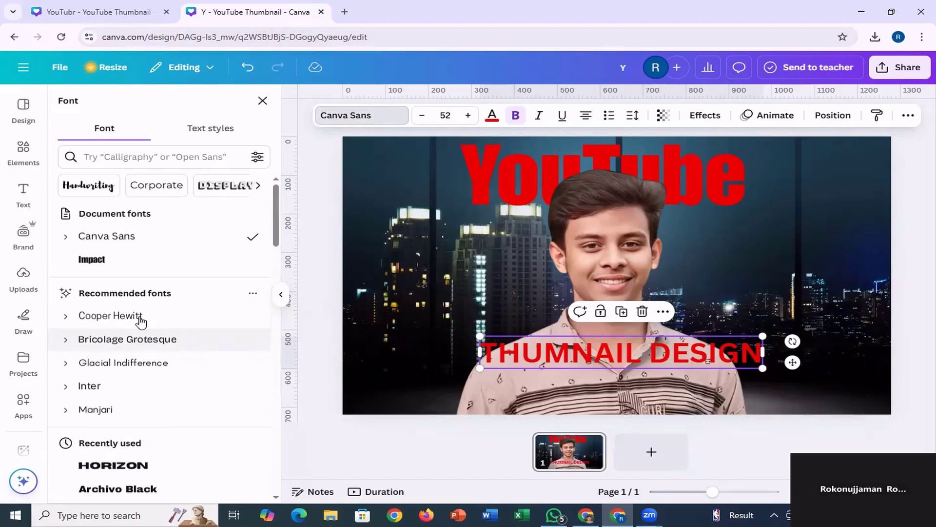
pyautogui.click(119, 259)
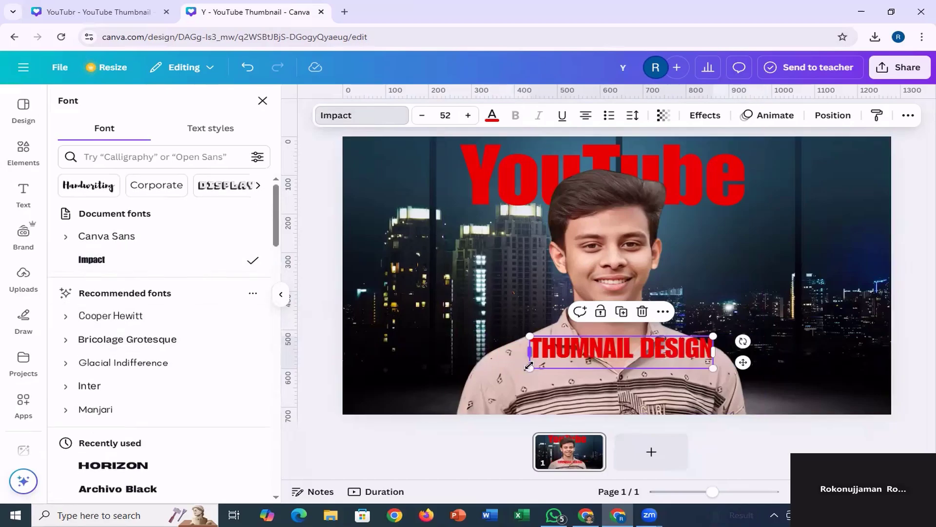
# Enlarge the "THUMNAIL DESIGN" heading to size 137 and move it down to the page's bottom edge.
pyautogui.moveTo(493, 377); pyautogui.dragTo(390, 415)
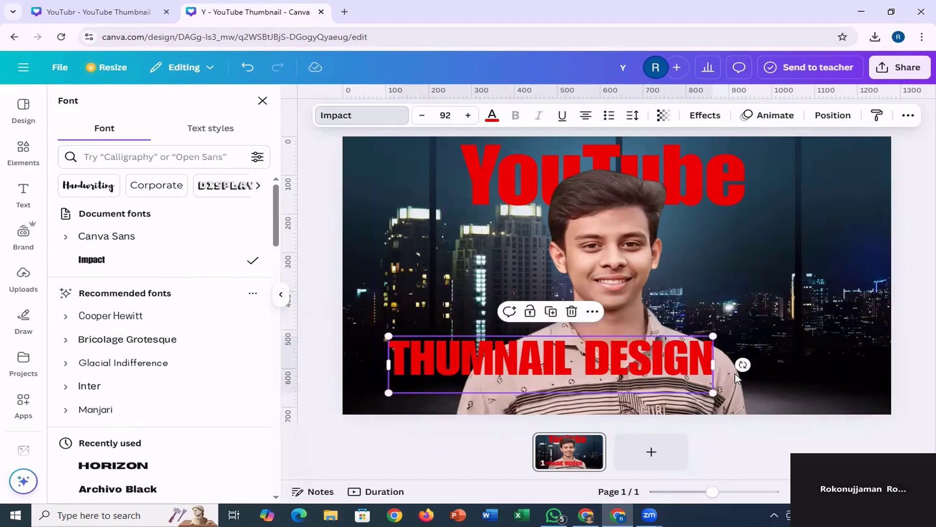
pyautogui.moveTo(714, 336); pyautogui.dragTo(845, 295)
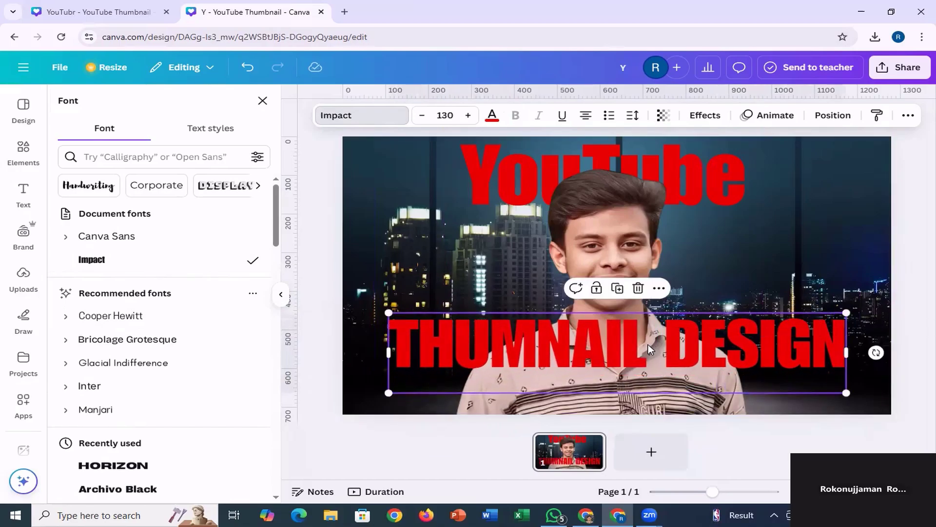
pyautogui.click(468, 115)
pyautogui.click(468, 115)
pyautogui.click(468, 115)
pyautogui.click(468, 115)
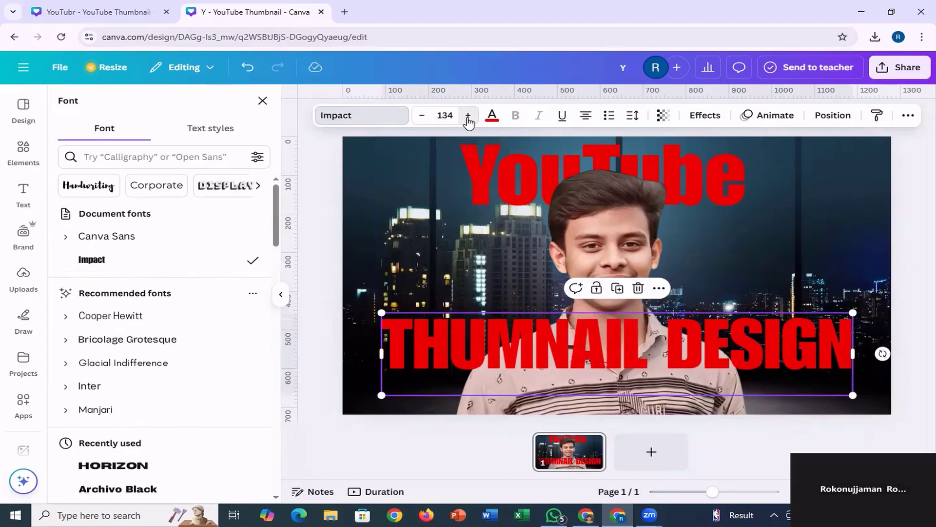
pyautogui.click(468, 116)
pyautogui.click(468, 115)
pyautogui.click(468, 115)
pyautogui.click(468, 117)
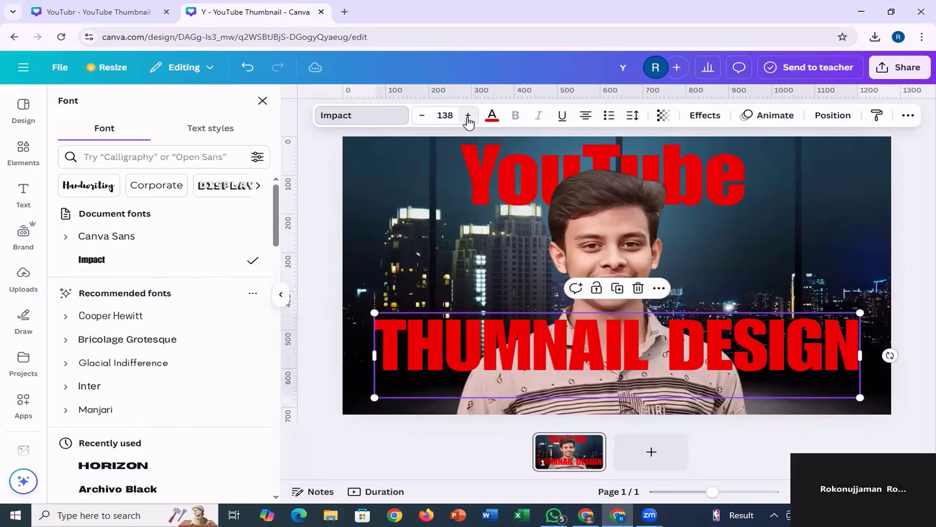
pyautogui.click(422, 117)
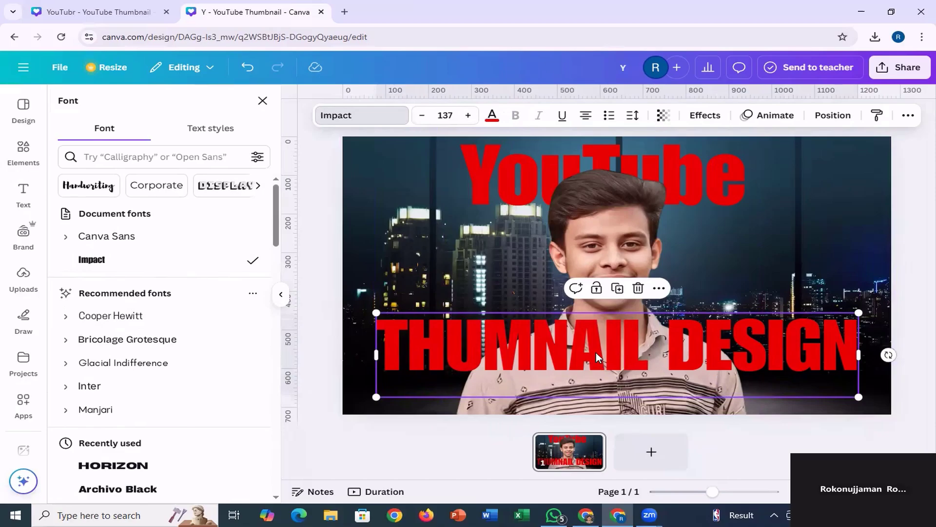
pyautogui.moveTo(596, 352); pyautogui.dragTo(592, 383)
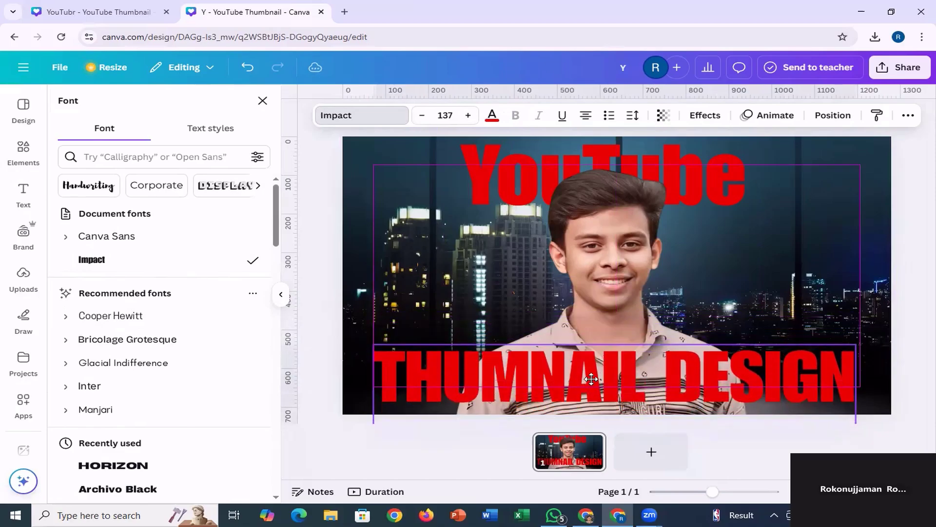
# Check the lower title's size in the reference thumbnail, then set the "THUMNAIL DESIGN" heading to size 133 and align it at the page's bottom.
pyautogui.click(98, 12)
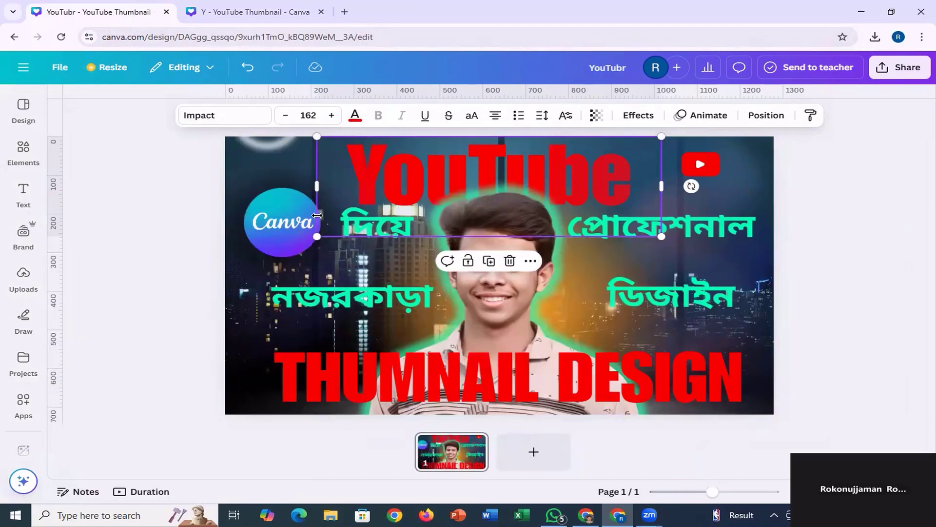
pyautogui.click(498, 375)
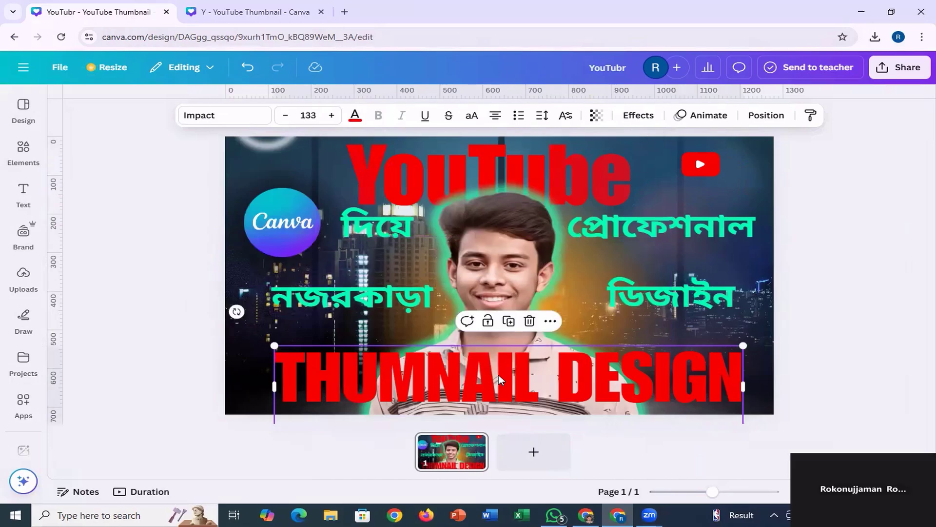
pyautogui.click(248, 12)
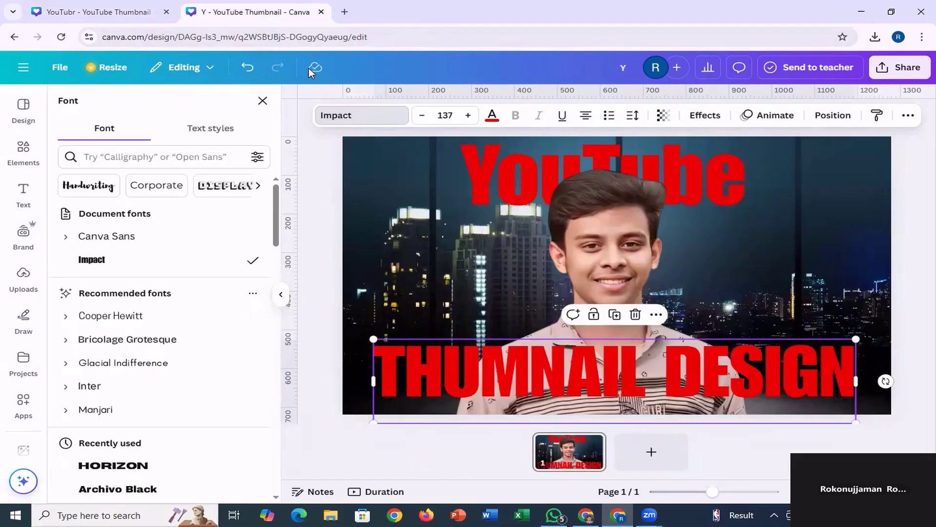
pyautogui.click(422, 117)
pyautogui.click(423, 117)
pyautogui.click(422, 117)
pyautogui.click(422, 117)
pyautogui.click(422, 117)
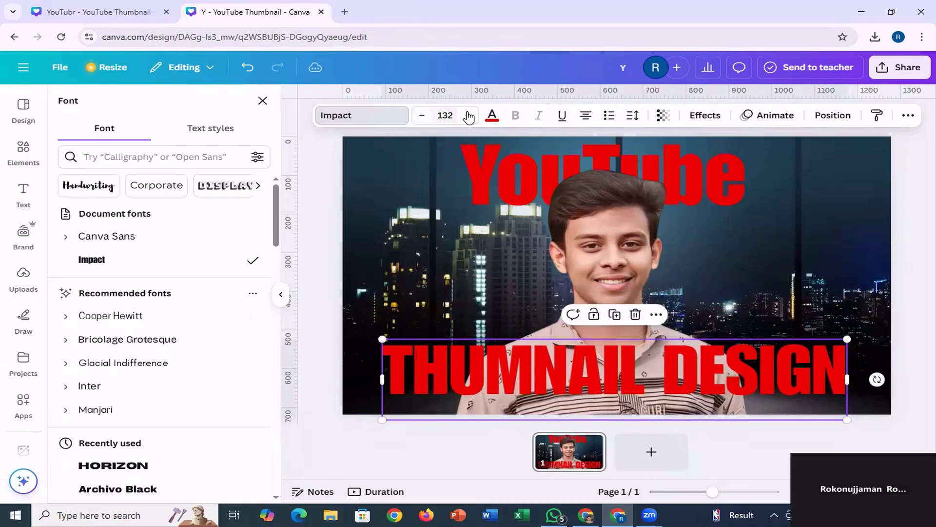
pyautogui.click(469, 116)
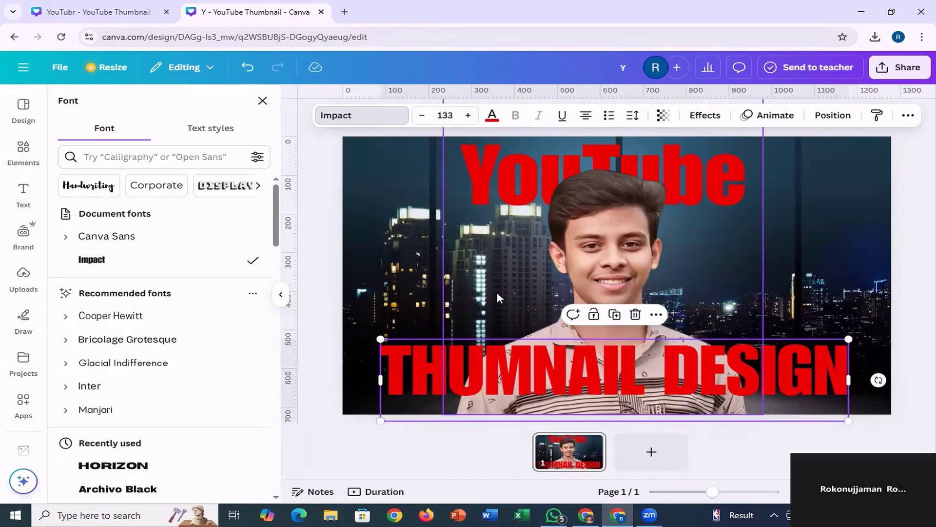
pyautogui.moveTo(581, 366); pyautogui.dragTo(585, 377)
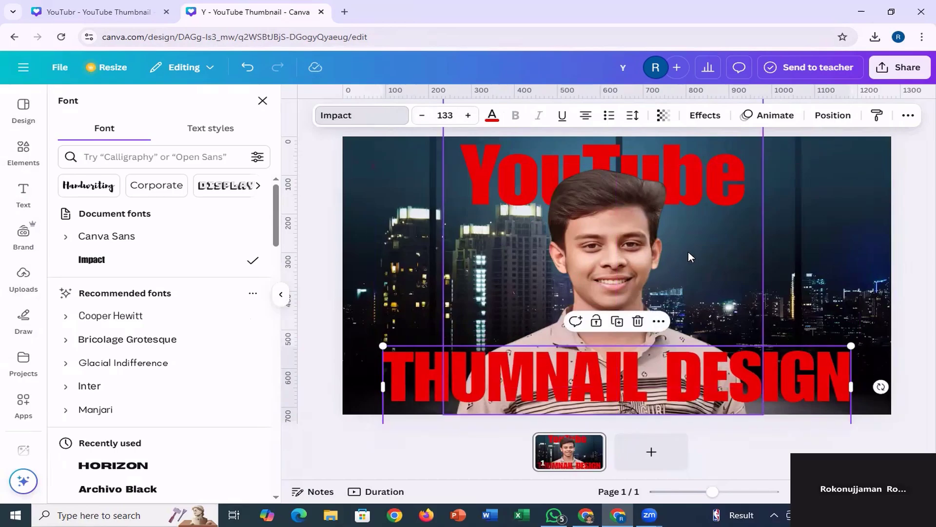
# Copy the green word "দিয়ে" from the reference thumbnail and return to the new design.
pyautogui.click(536, 213)
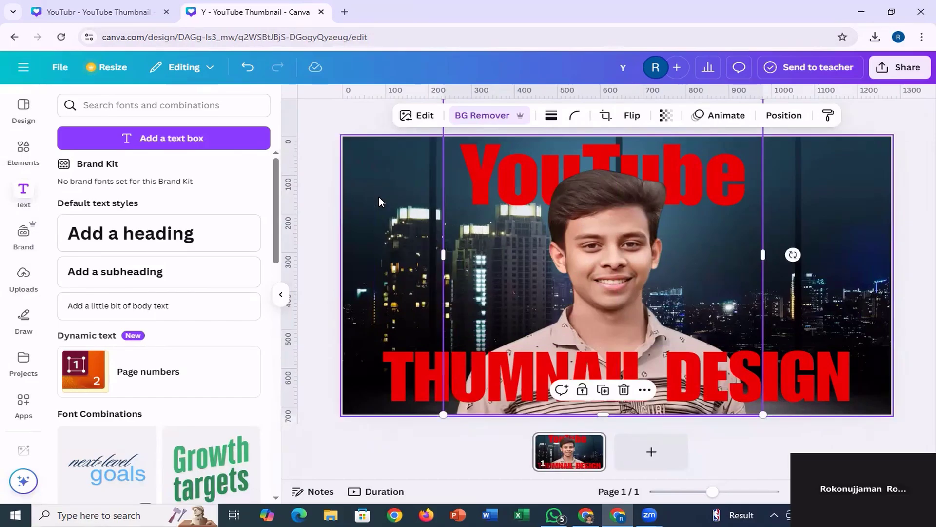
pyautogui.click(115, 13)
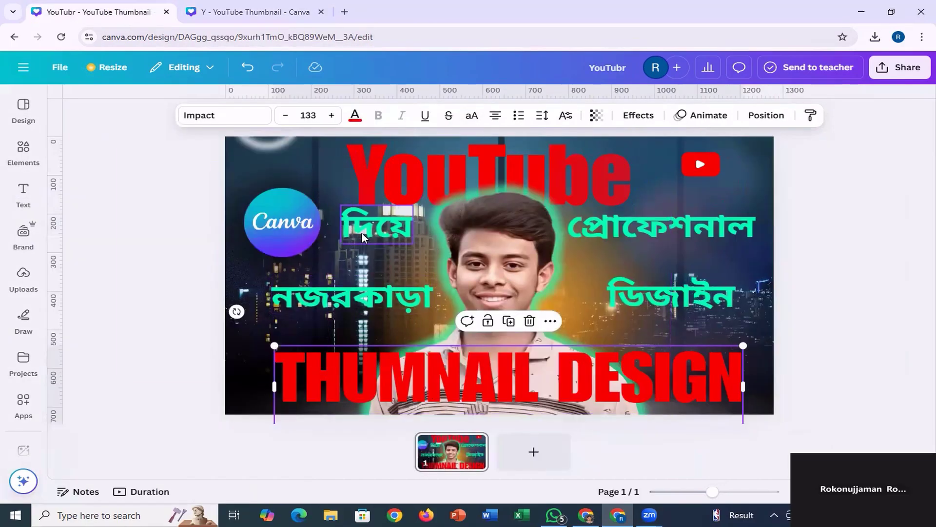
pyautogui.click(403, 224)
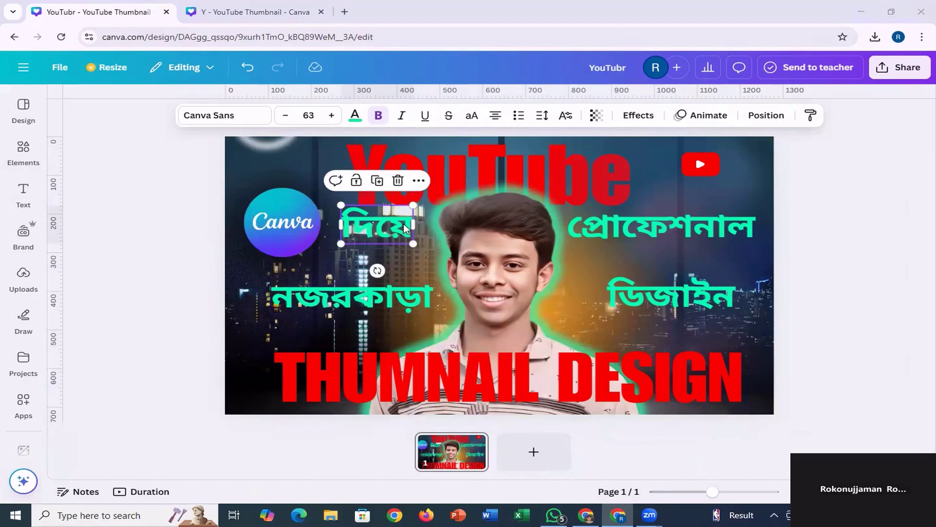
pyautogui.moveTo(403, 224); pyautogui.dragTo(409, 227)
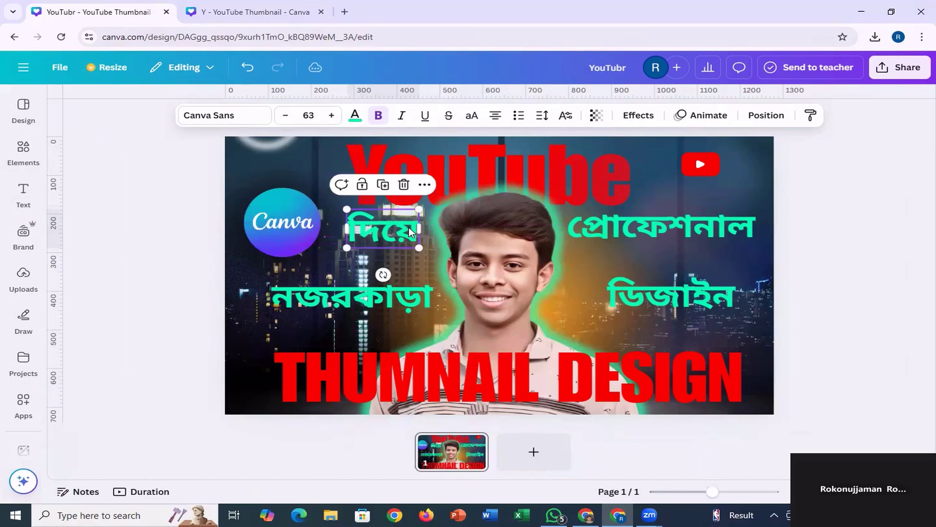
pyautogui.click(417, 234)
pyautogui.doubleClick(401, 232)
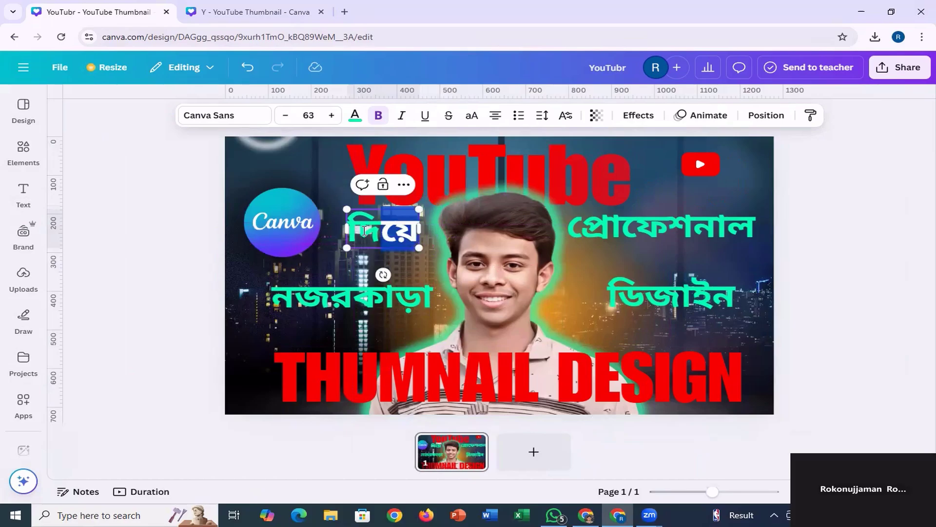
pyautogui.rightClick(372, 230)
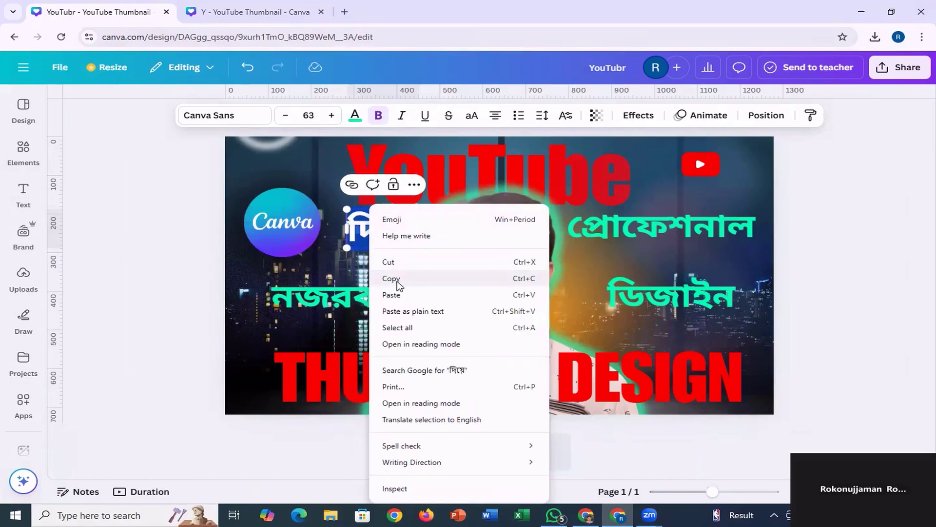
pyautogui.click(397, 279)
pyautogui.click(231, 13)
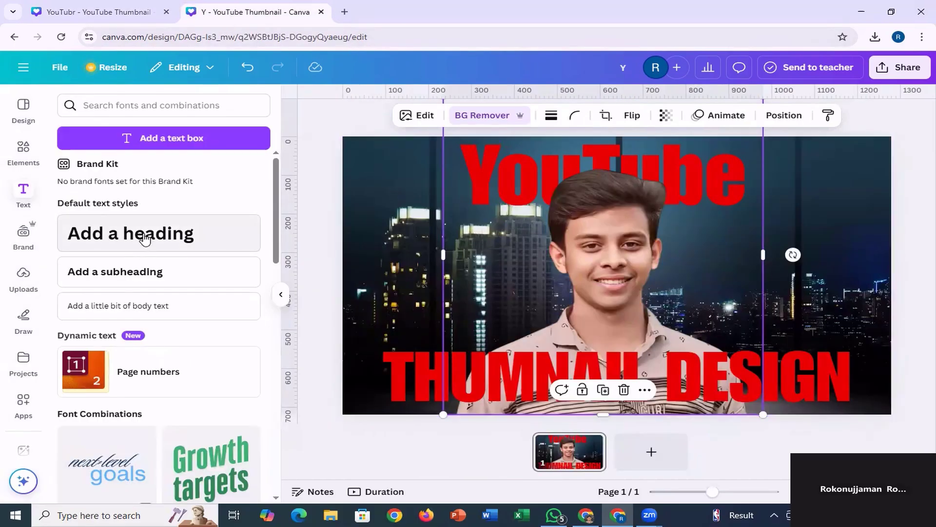
# Add a heading containing the copied word "দিয়ে" and place it beside the portrait, below the "YouTube" title's first letters.
pyautogui.click(23, 192)
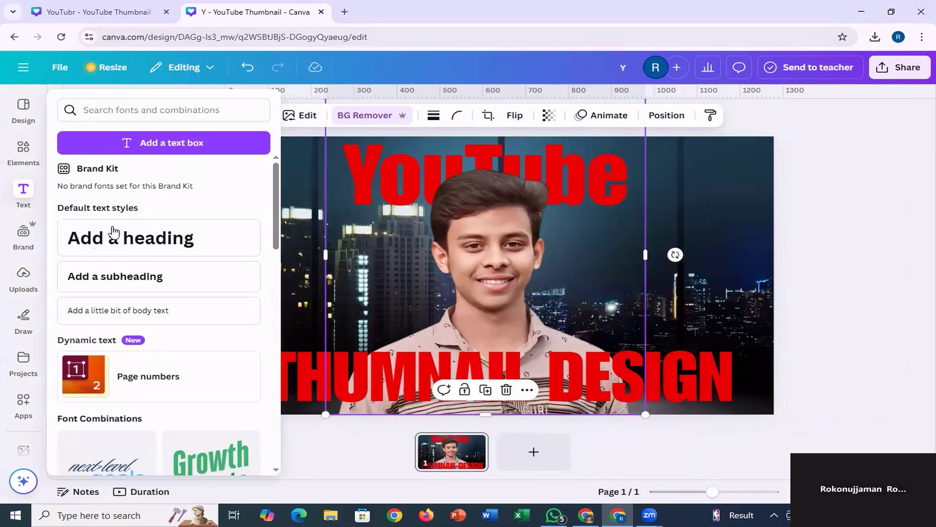
pyautogui.click(132, 241)
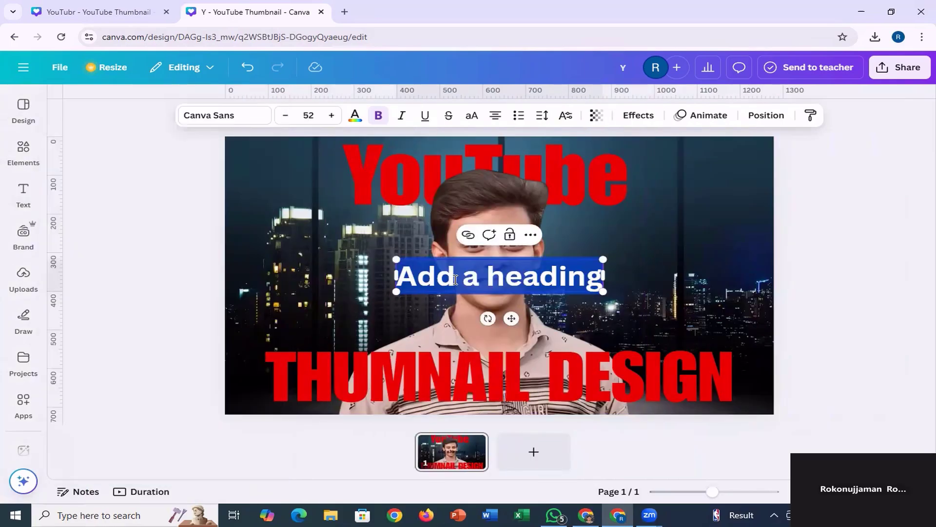
pyautogui.rightClick(455, 279)
pyautogui.click(476, 295)
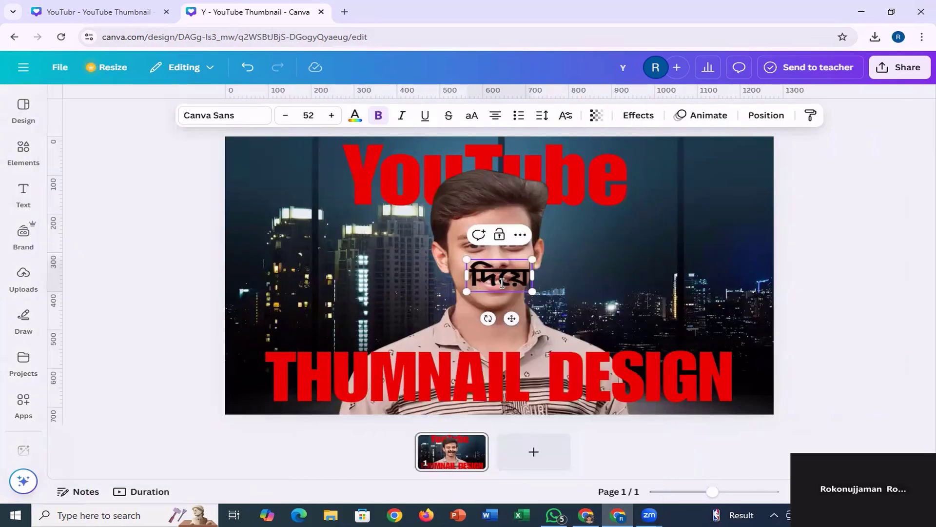
pyautogui.moveTo(509, 315); pyautogui.dragTo(379, 269)
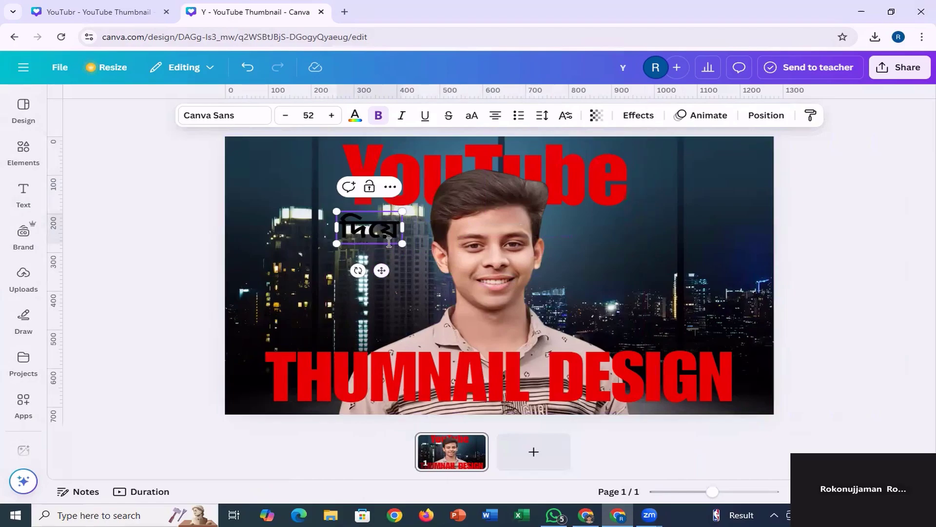
# Bring the words "নজরকাড়া", "প্রোফেশনাল" and "ডিজাইন" from the reference thumbnail into the new design on both sides of the portrait.
pyautogui.click(117, 9)
pyautogui.hotkey('ctrl', 'Tab')
pyautogui.click(570, 303)
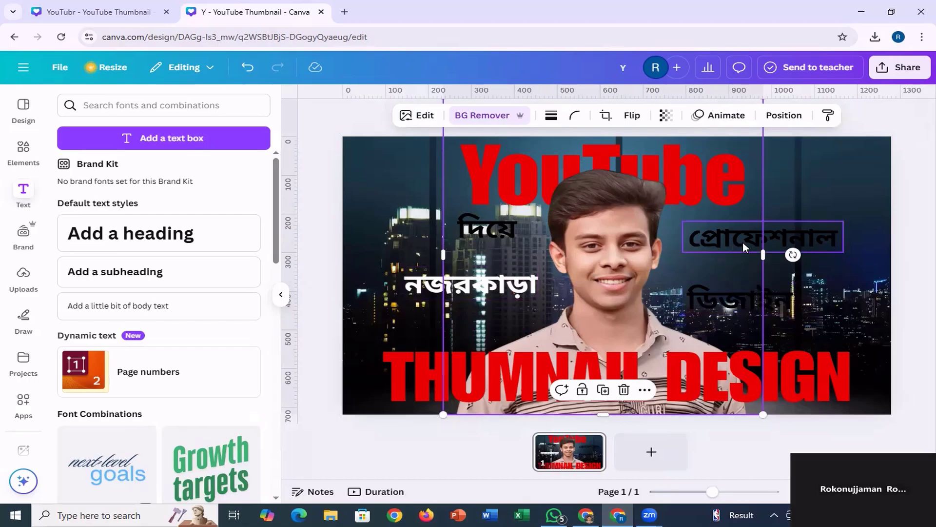
pyautogui.moveTo(745, 238); pyautogui.dragTo(751, 239)
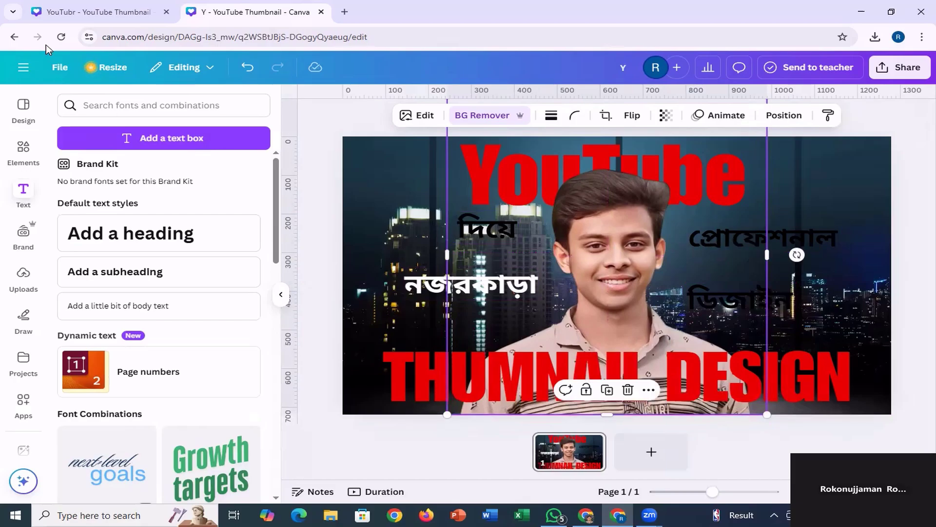
# Colour the word "দিয়ে" turquoise green with #00ffc9, comparing it with the green words in the reference thumbnail.
pyautogui.click(80, 12)
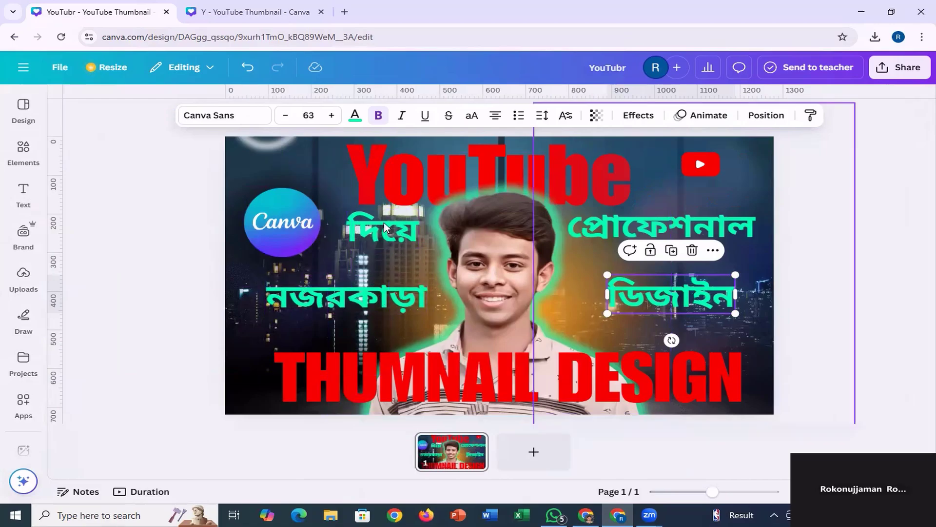
pyautogui.click(264, 14)
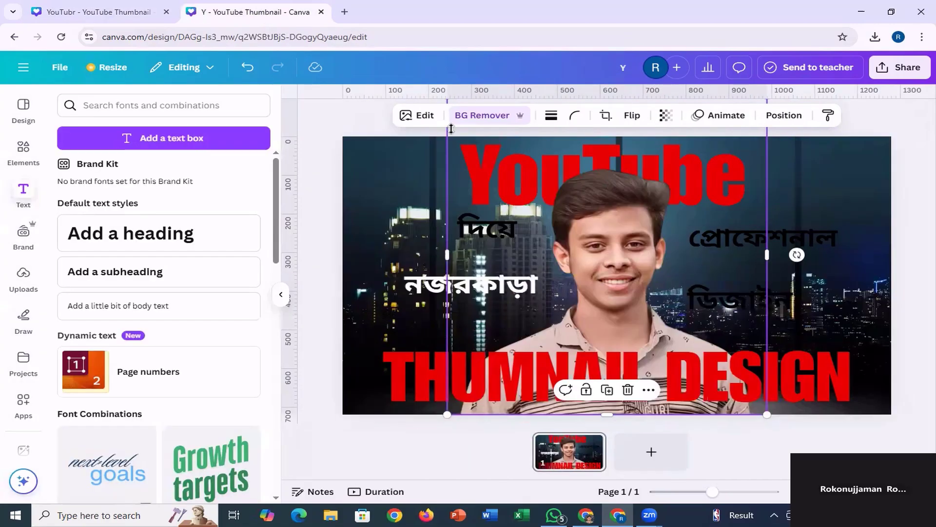
pyautogui.click(481, 229)
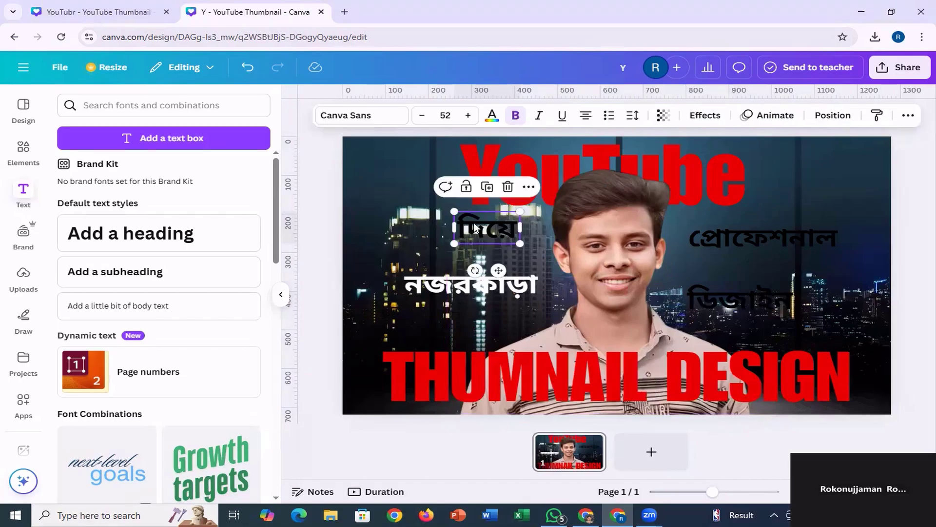
pyautogui.click(492, 116)
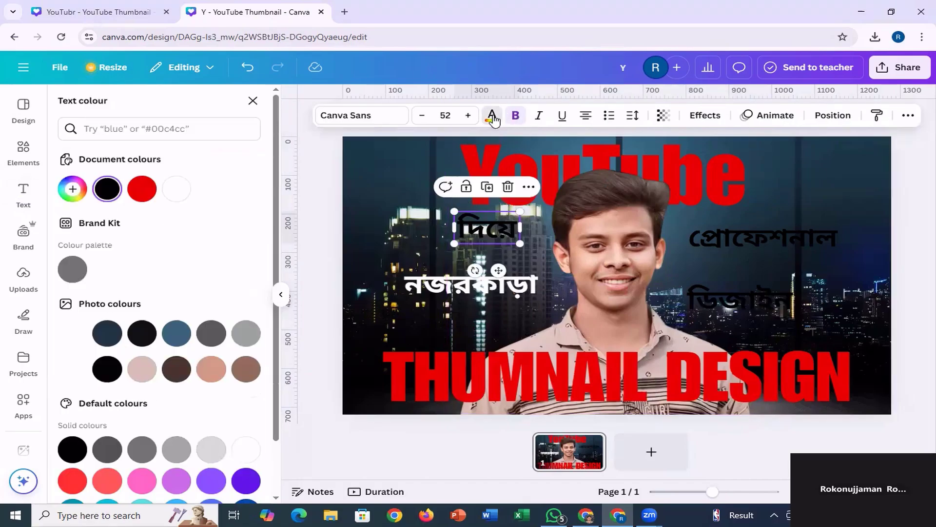
pyautogui.click(73, 189)
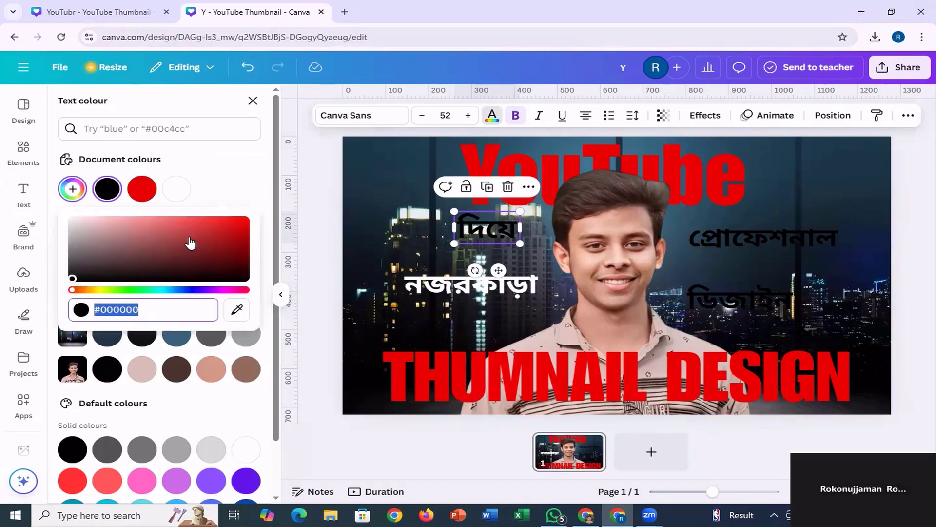
pyautogui.moveTo(240, 228); pyautogui.dragTo(247, 220)
pyautogui.click(159, 289)
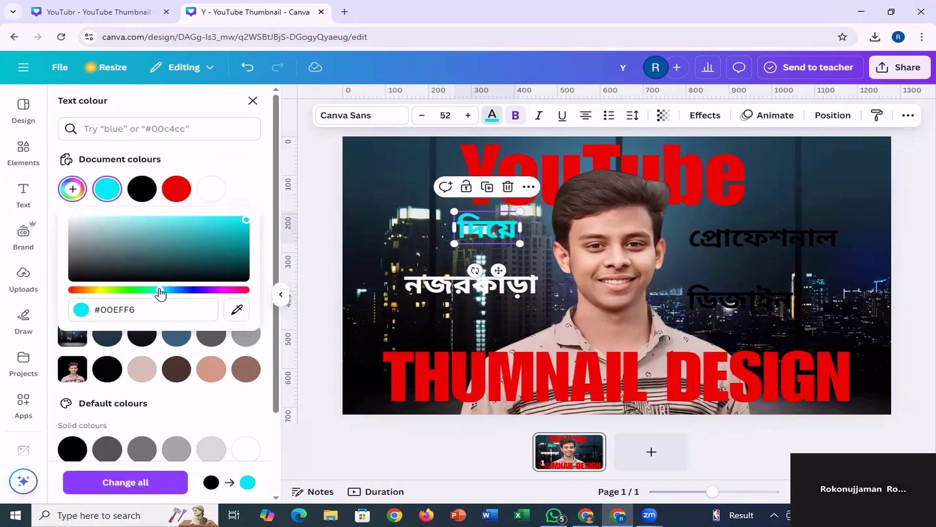
pyautogui.moveTo(160, 292)
pyautogui.mouseDown()
pyautogui.moveTo(186, 295)
pyautogui.moveTo(176, 291)
pyautogui.mouseUp()
pyautogui.click(95, 13)
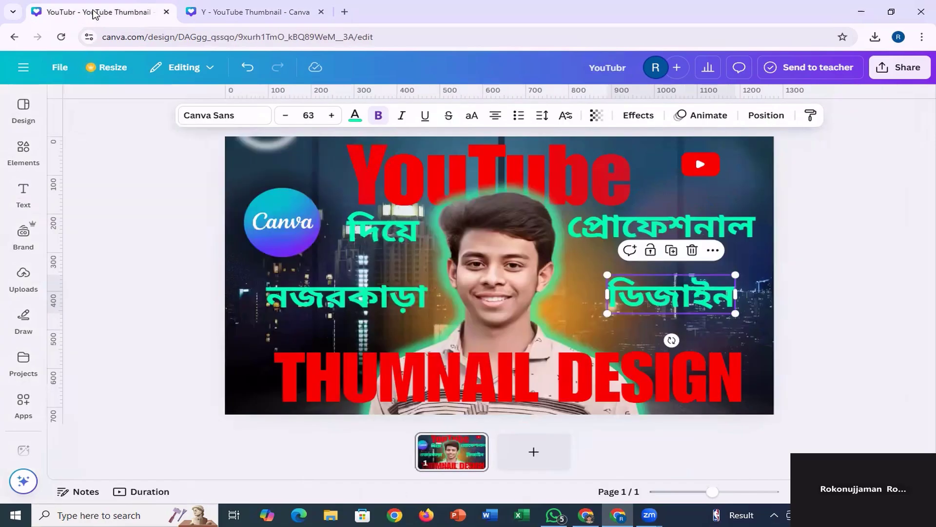
pyautogui.click(222, 15)
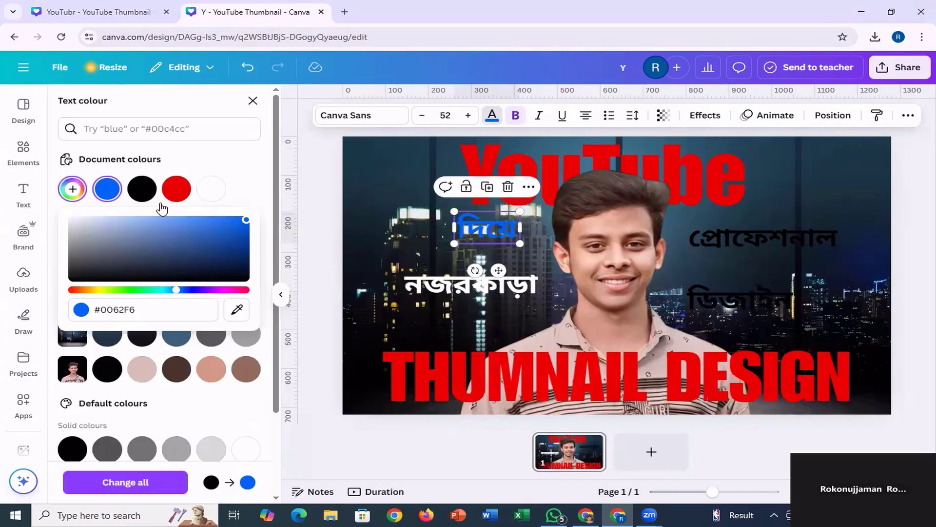
pyautogui.moveTo(160, 291); pyautogui.dragTo(154, 296)
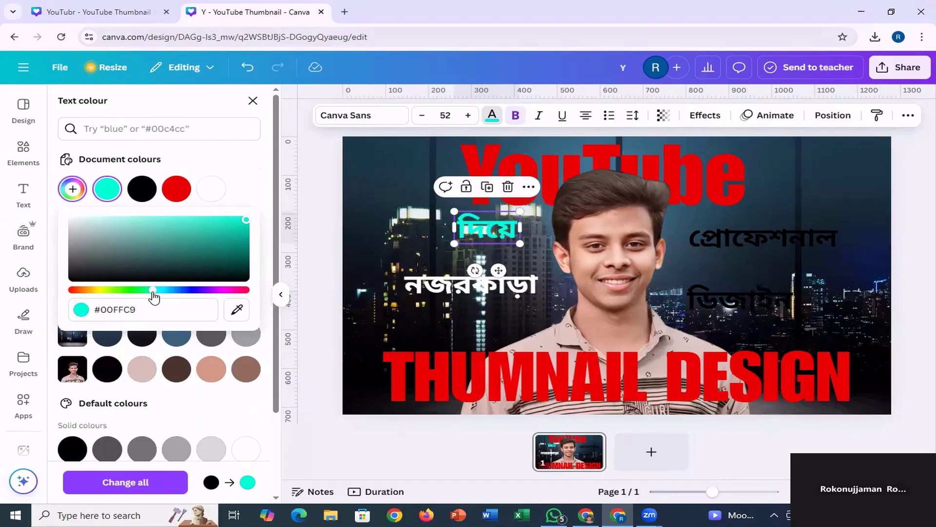
pyautogui.moveTo(193, 236); pyautogui.dragTo(263, 220)
# Apply the #00ffc9 document colour to the words "প্রোফেশনাল", "নজরকাড়া" and "ডিজাইন".
pyautogui.click(762, 237)
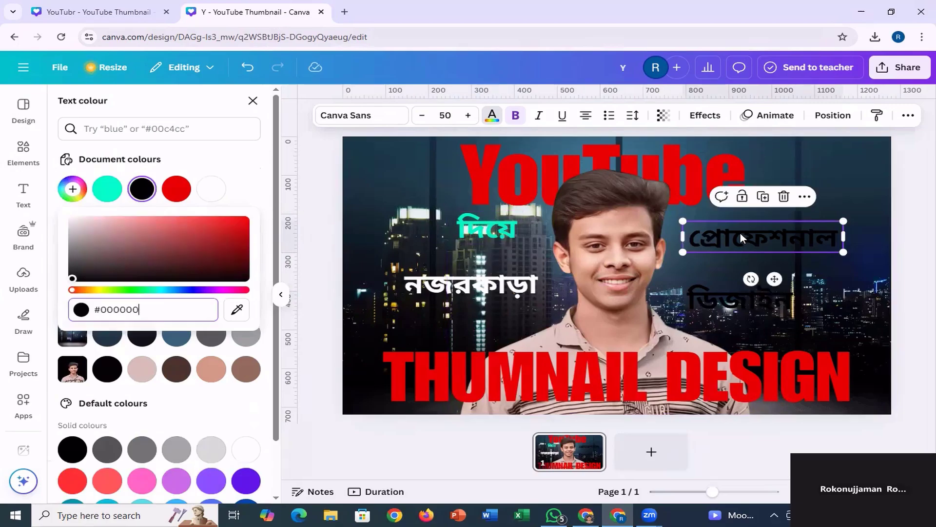
pyautogui.click(99, 194)
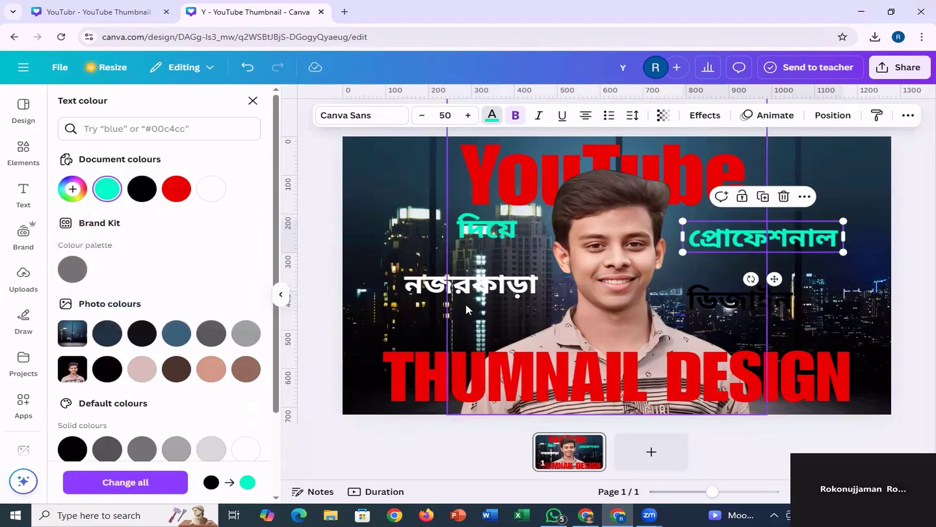
pyautogui.click(470, 287)
pyautogui.click(108, 191)
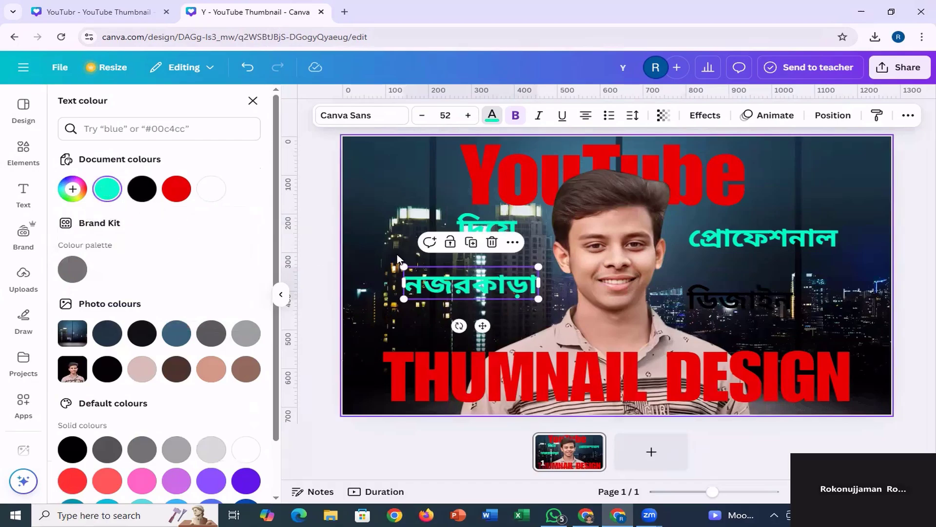
pyautogui.click(732, 311)
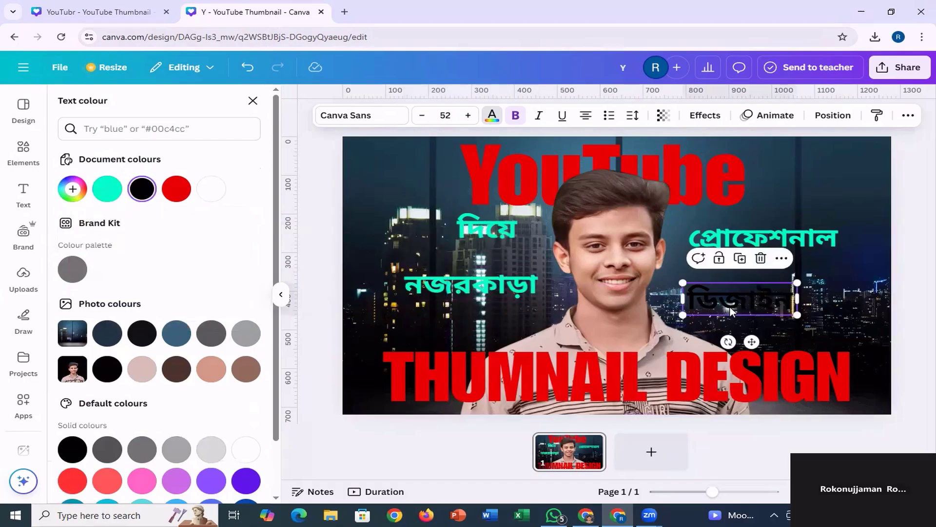
pyautogui.click(108, 189)
# Try several blue default colours on the word "ডিজাইন" and restore its #00ffc9 colour.
pyautogui.scroll(-1, 183, 336)
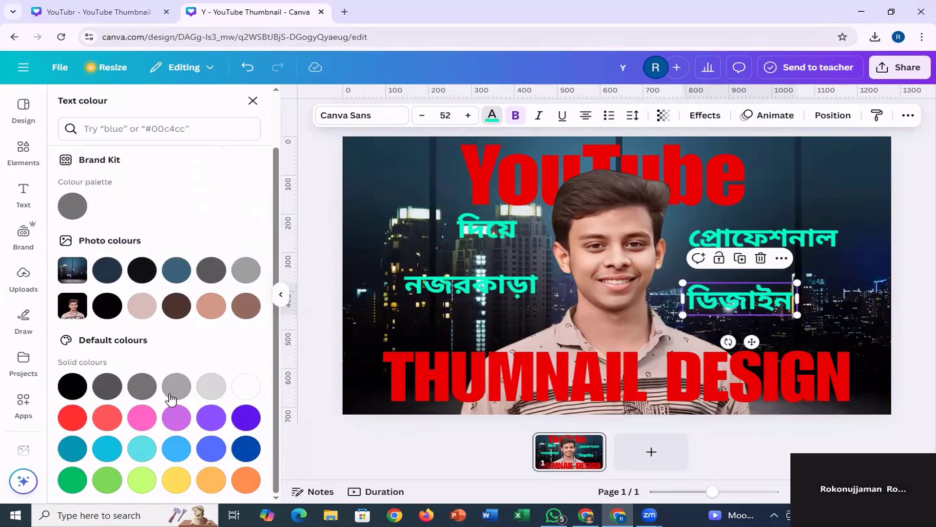
pyautogui.click(107, 448)
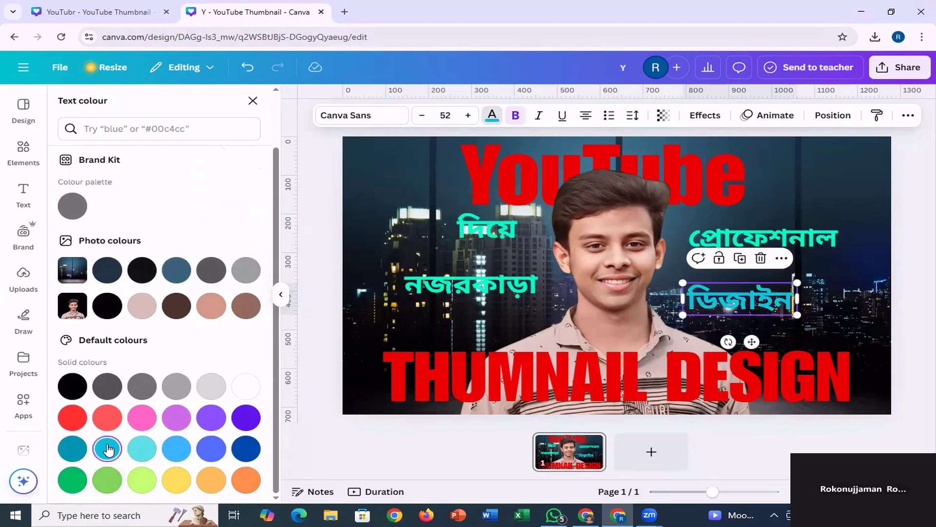
pyautogui.click(141, 449)
pyautogui.click(176, 449)
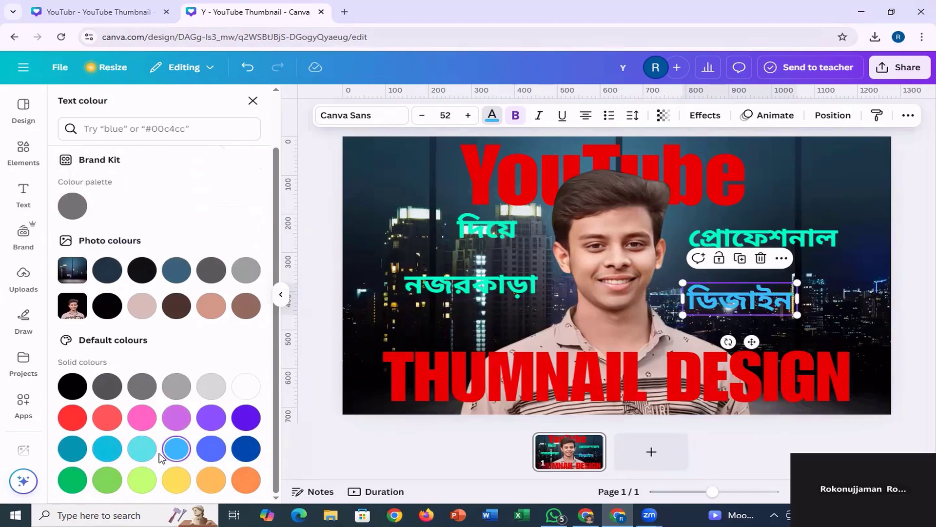
pyautogui.scroll(1, 197, 245)
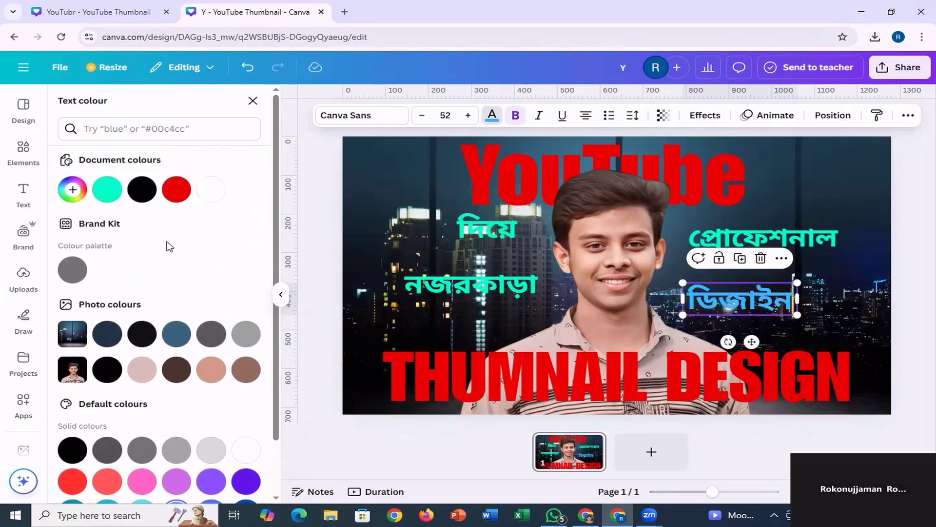
pyautogui.click(105, 195)
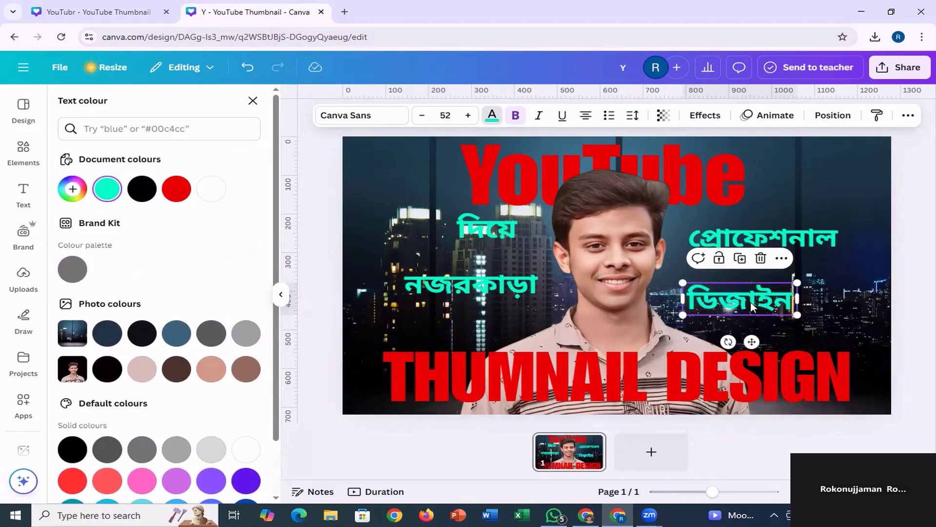
# Reposition the four green words so they sit in two rows, two on each side of the portrait.
pyautogui.moveTo(753, 343); pyautogui.dragTo(783, 326)
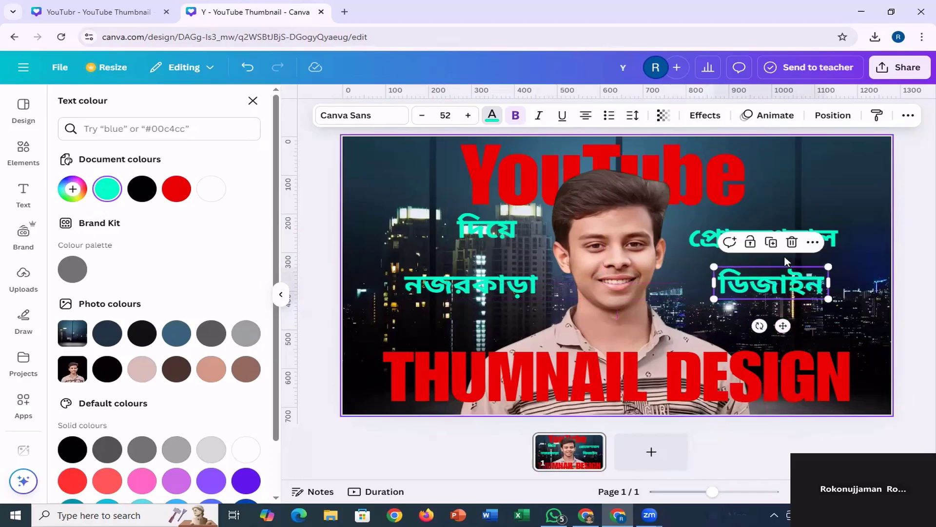
pyautogui.click(828, 236)
pyautogui.moveTo(800, 241); pyautogui.dragTo(817, 231)
pyautogui.click(793, 296)
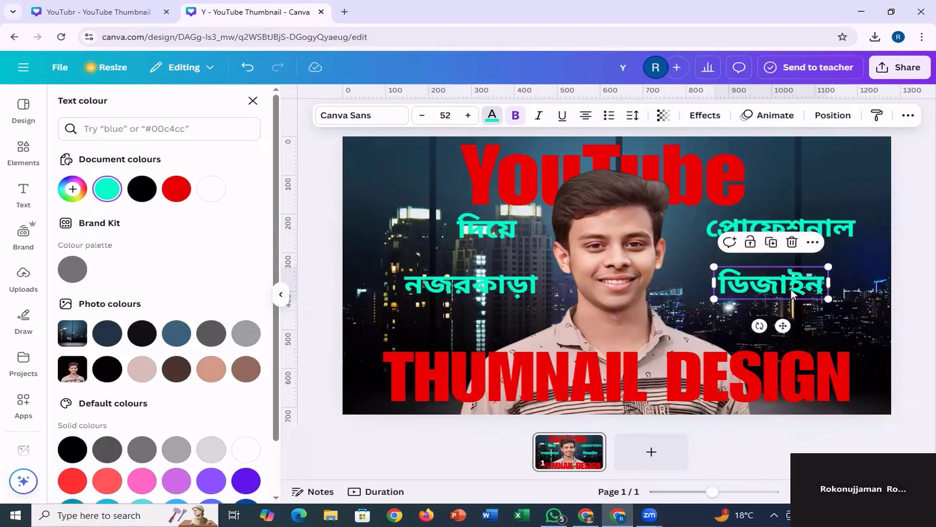
pyautogui.moveTo(797, 295); pyautogui.dragTo(805, 303)
pyautogui.moveTo(498, 229); pyautogui.dragTo(491, 234)
pyautogui.moveTo(489, 283); pyautogui.dragTo(488, 288)
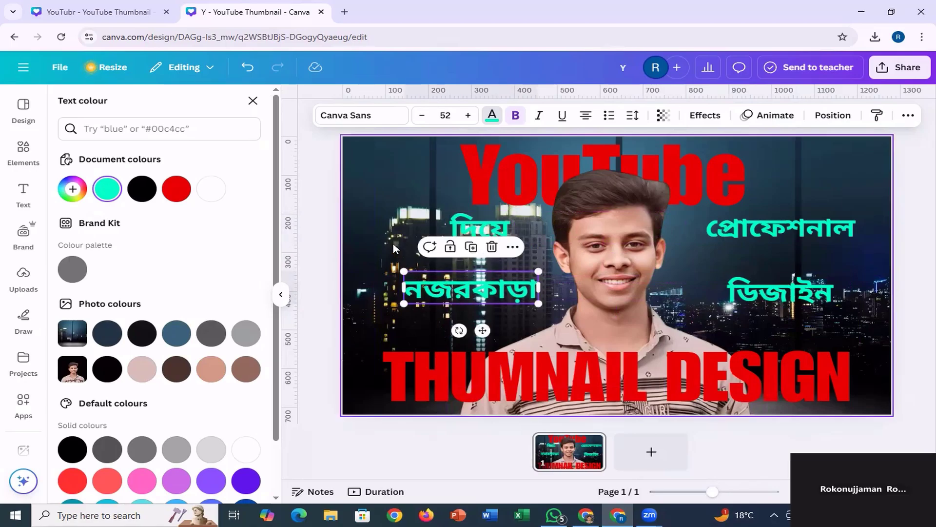
pyautogui.click(416, 228)
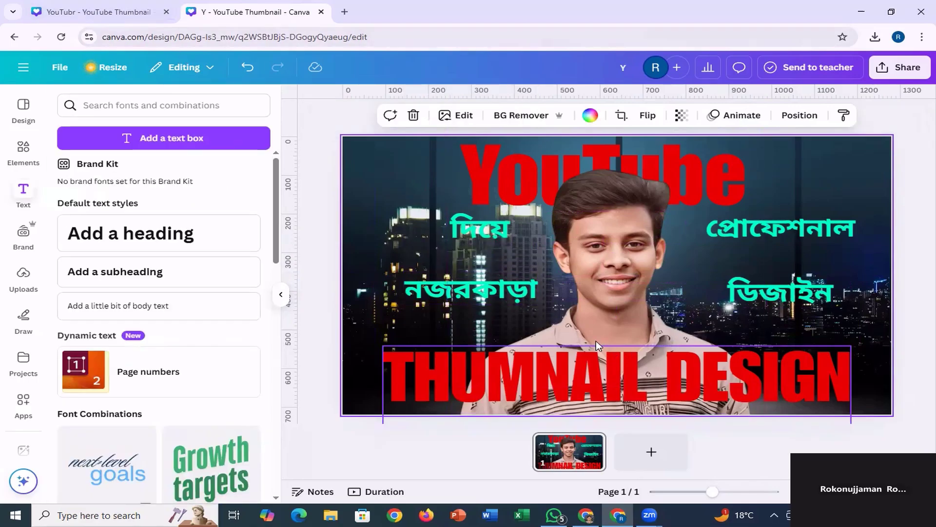
# Check the reference's text size, set the word "প্রোফেশনাল" to font size 63 and widen its text box to fit one line.
pyautogui.click(128, 12)
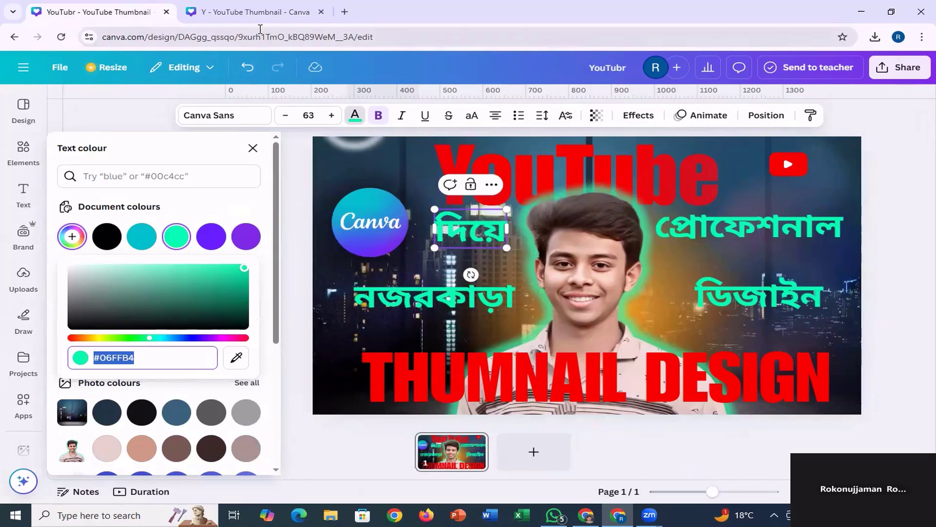
pyautogui.click(260, 12)
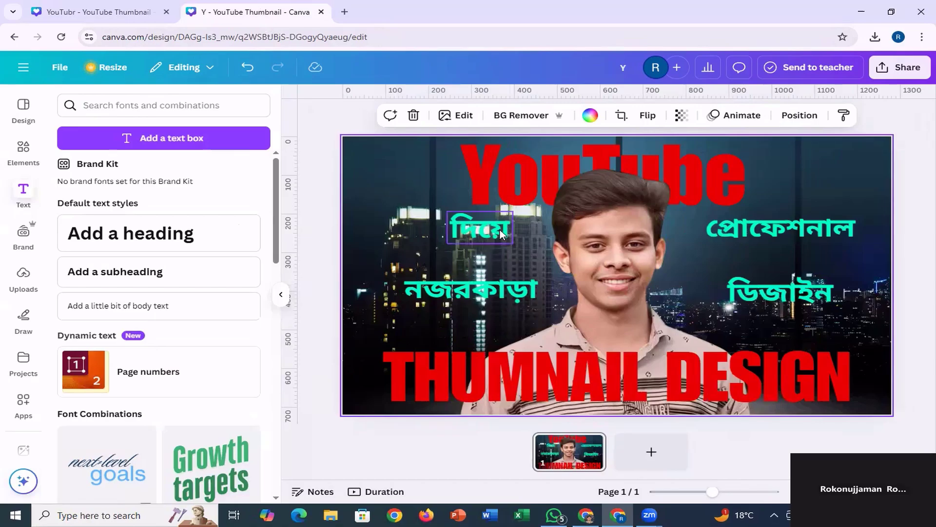
pyautogui.click(101, 11)
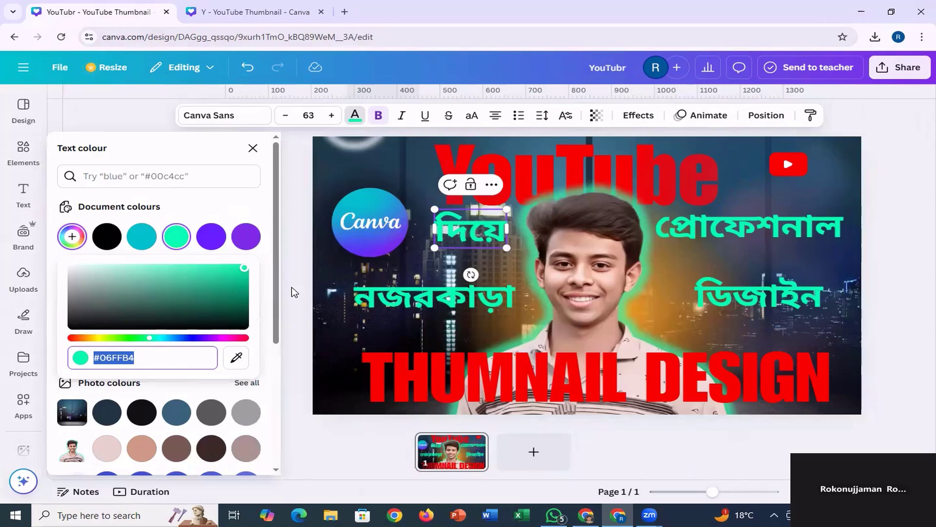
pyautogui.click(777, 229)
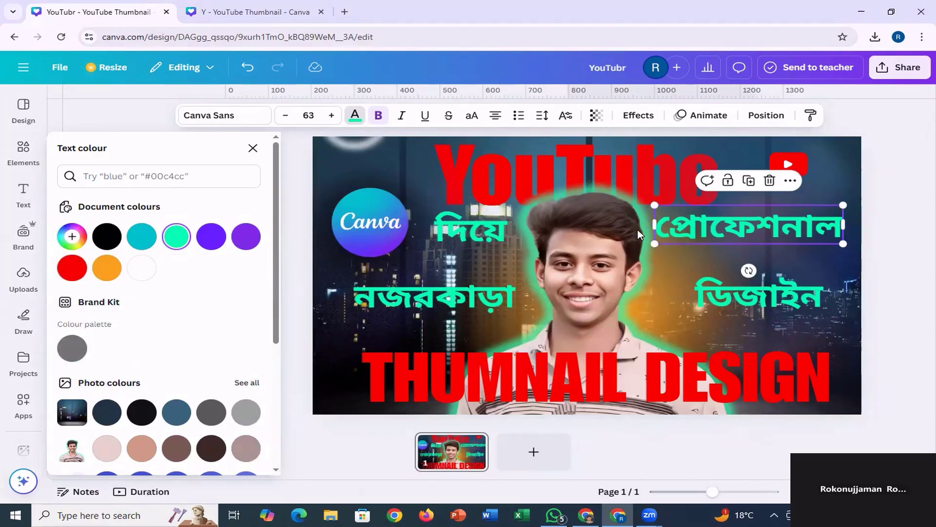
pyautogui.click(260, 10)
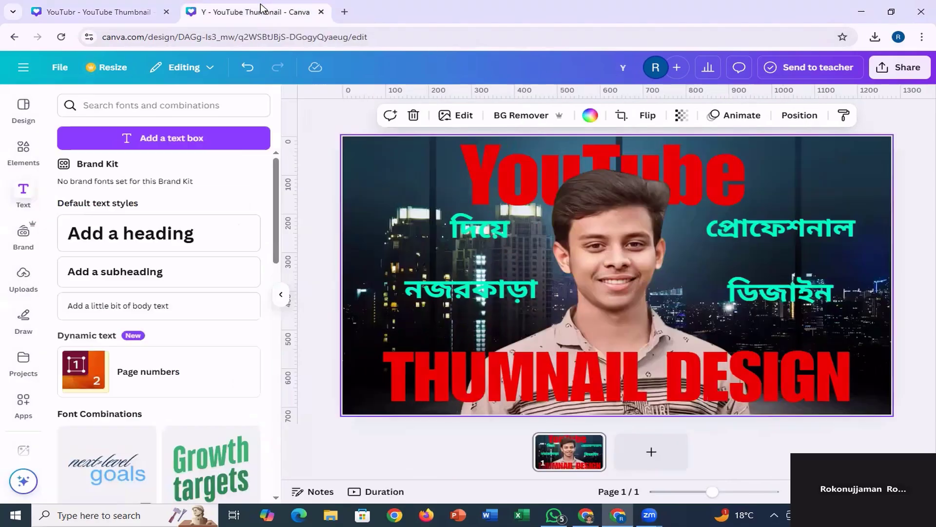
pyautogui.click(830, 222)
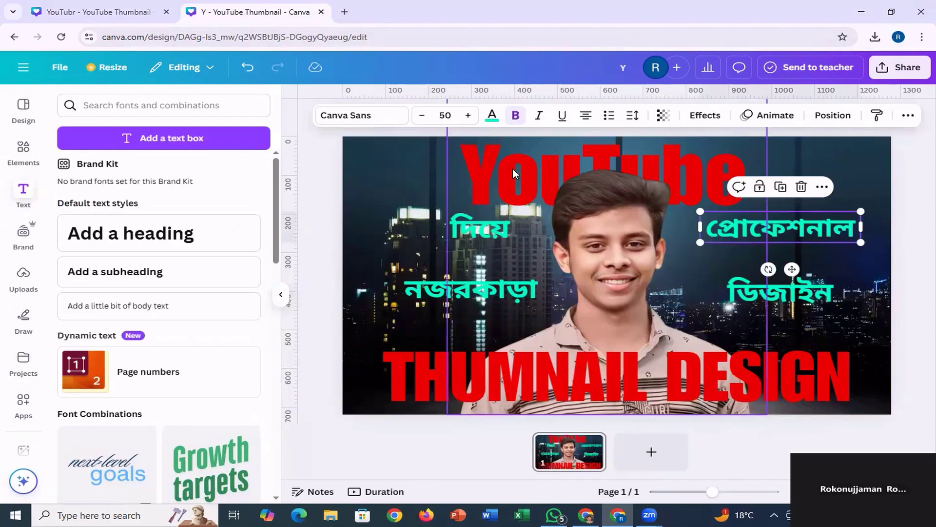
pyautogui.click(470, 119)
pyautogui.click(470, 119)
pyautogui.click(470, 119)
pyautogui.click(470, 119)
pyautogui.click(470, 119)
pyautogui.click(470, 119)
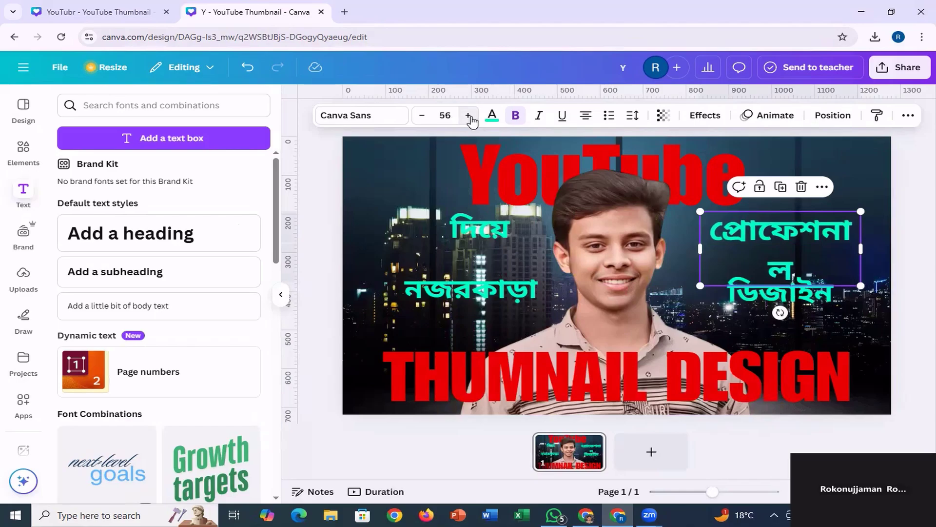
pyautogui.click(470, 116)
pyautogui.click(469, 116)
pyautogui.click(469, 117)
pyautogui.click(469, 116)
pyautogui.click(470, 116)
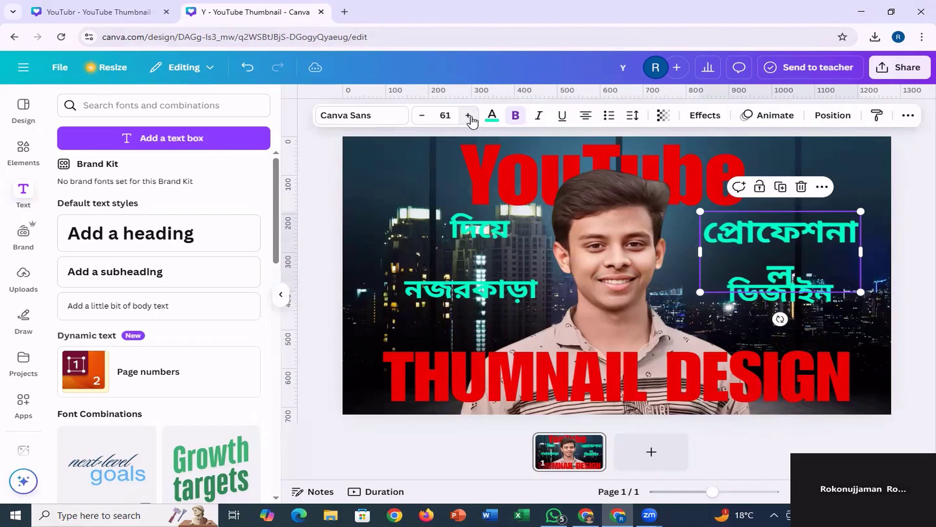
pyautogui.click(469, 116)
pyautogui.click(469, 116)
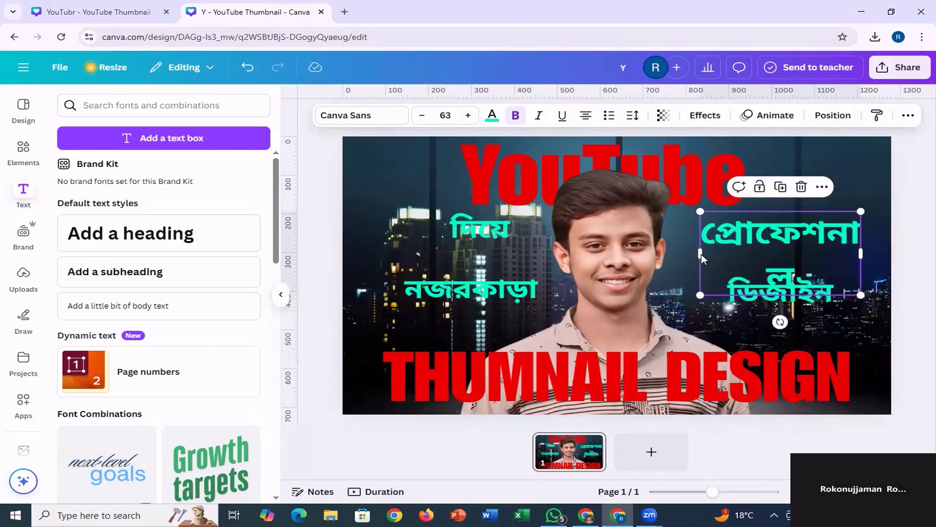
pyautogui.moveTo(691, 251); pyautogui.dragTo(667, 252)
# Set the word "ডিজাইন" to font size 63 and widen its text box so it fits on one line.
pyautogui.click(754, 300)
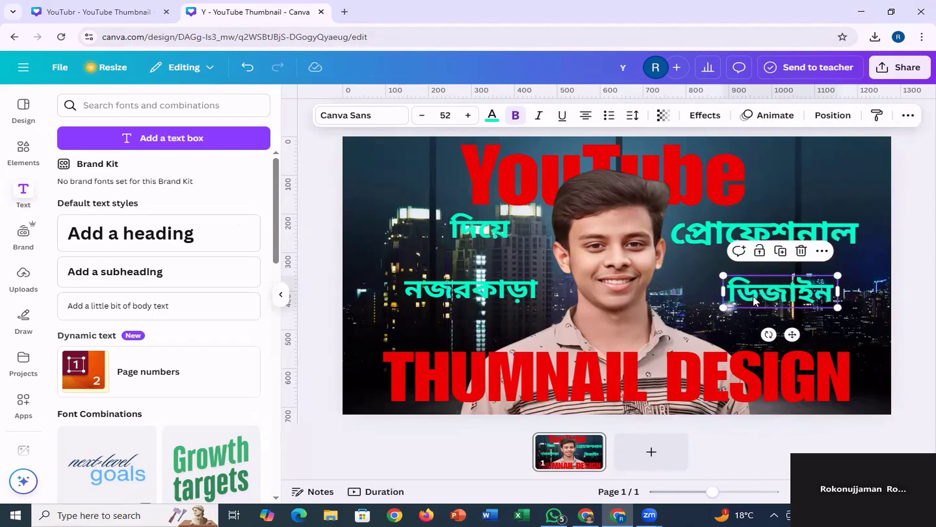
pyautogui.click(468, 115)
pyautogui.click(469, 116)
pyautogui.click(469, 116)
pyautogui.click(469, 115)
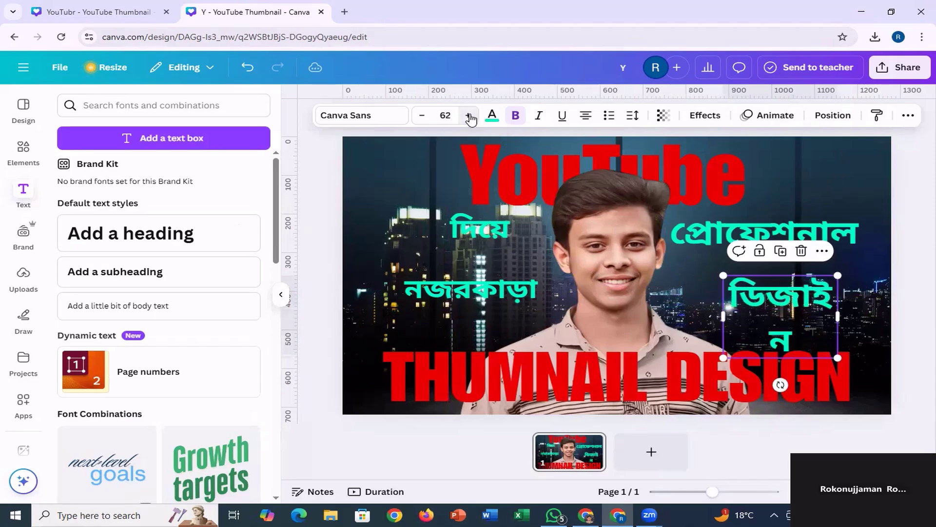
pyautogui.click(468, 115)
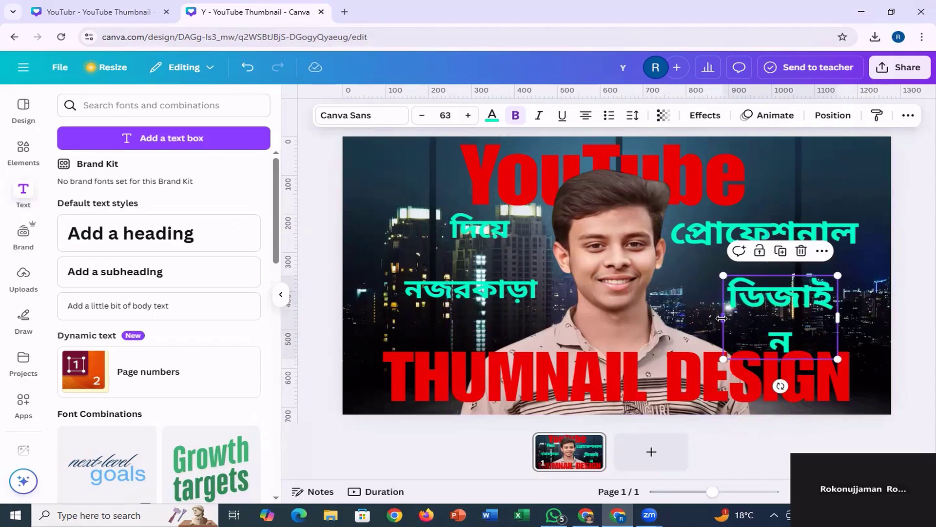
pyautogui.moveTo(717, 312); pyautogui.dragTo(703, 322)
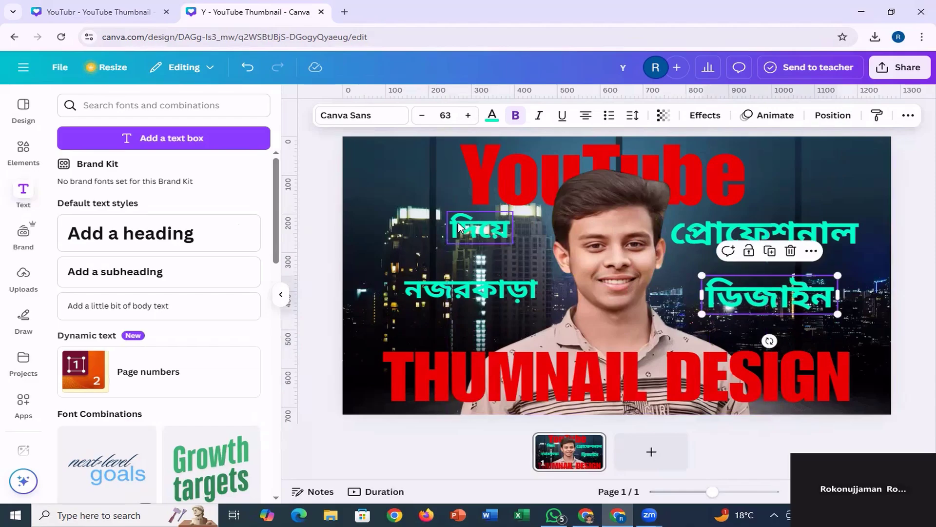
# Set the word "দিয়ে" to font size 63.
pyautogui.click(463, 227)
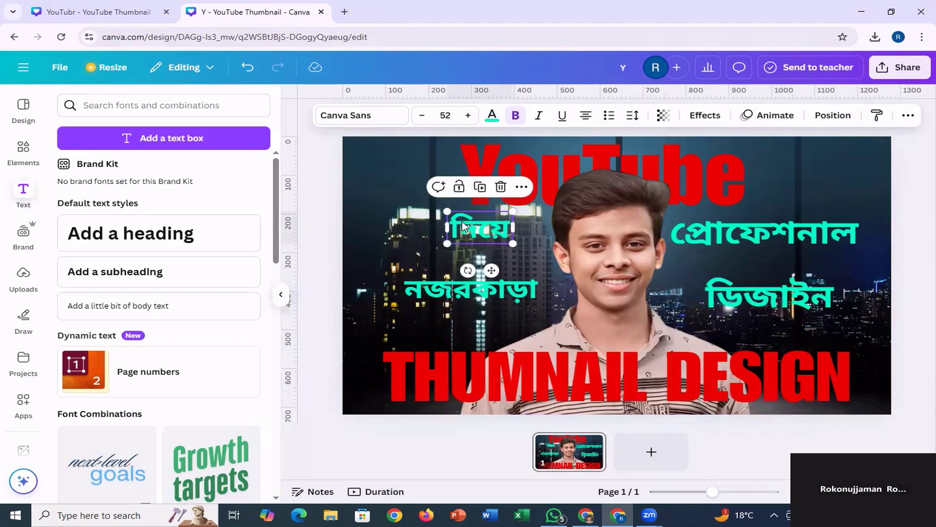
pyautogui.click(469, 116)
pyautogui.click(468, 115)
pyautogui.doubleClick(468, 116)
pyautogui.doubleClick(468, 116)
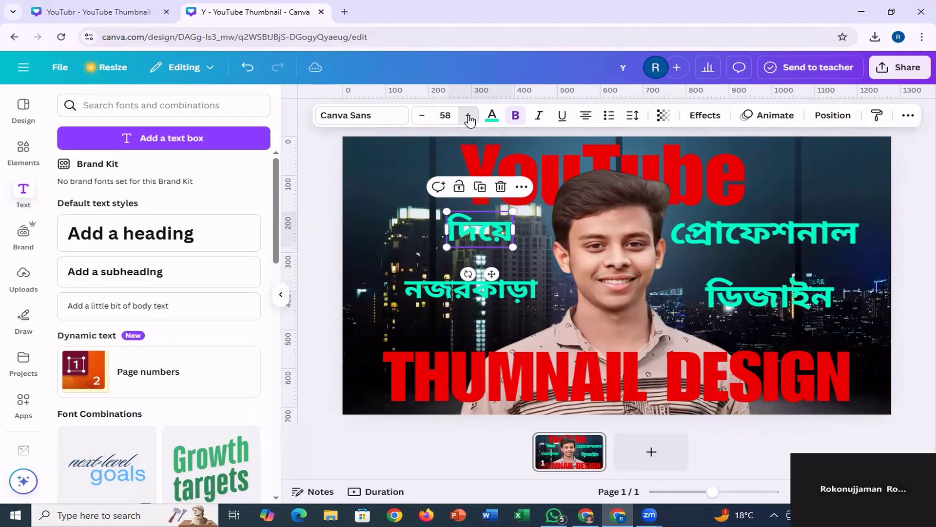
pyautogui.doubleClick(468, 116)
pyautogui.click(468, 115)
pyautogui.doubleClick(468, 116)
pyautogui.click(468, 115)
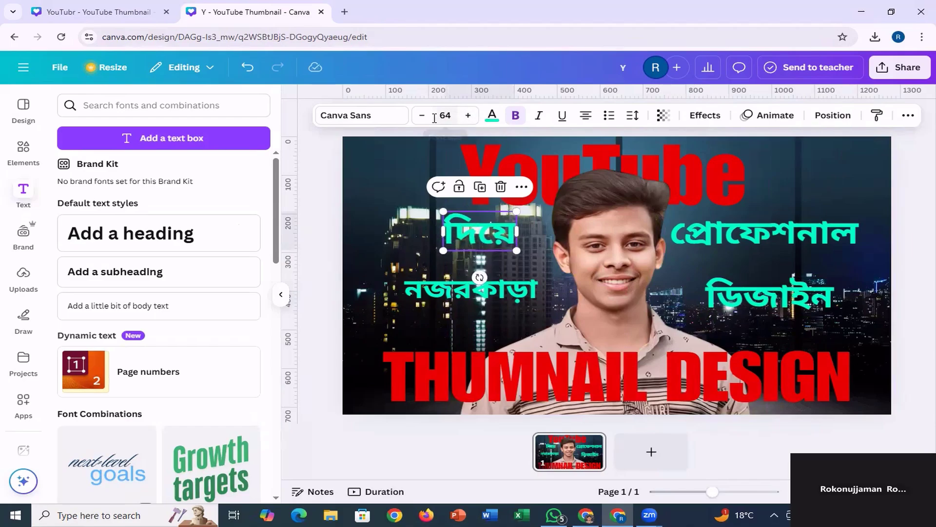
pyautogui.click(422, 116)
# Set the word "নজরকাড়া" to font size 63 and widen its text box so it fits on one line.
pyautogui.click(479, 303)
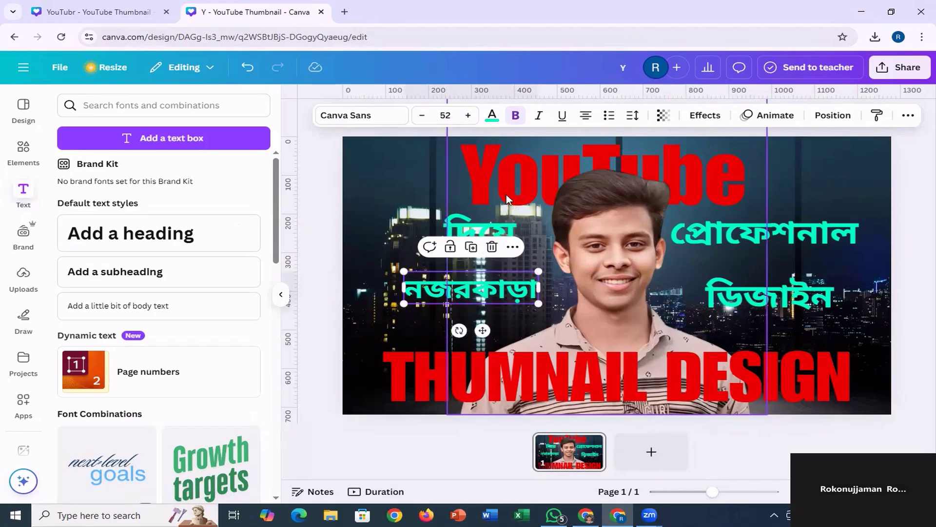
pyautogui.click(469, 117)
pyautogui.doubleClick(468, 116)
pyautogui.click(468, 116)
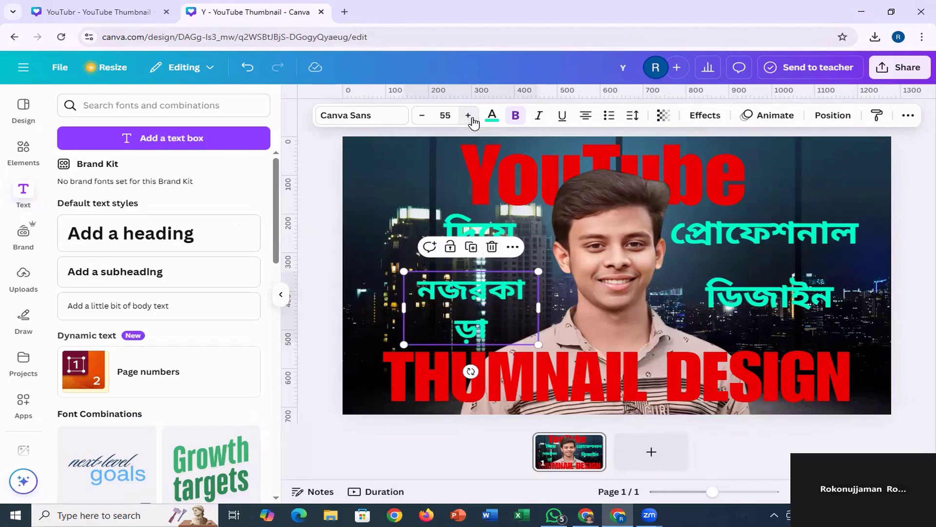
pyautogui.click(468, 116)
pyautogui.doubleClick(468, 115)
pyautogui.doubleClick(468, 116)
pyautogui.click(468, 115)
pyautogui.click(469, 115)
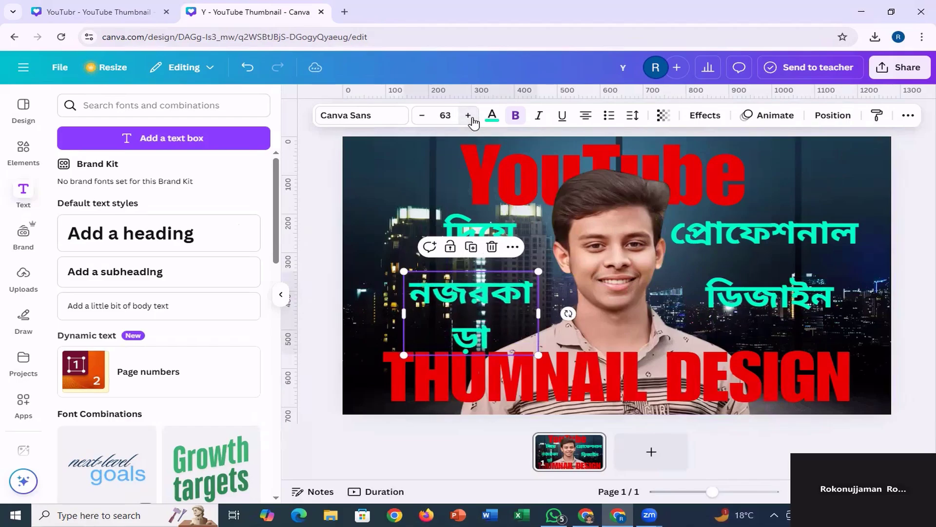
pyautogui.moveTo(538, 315); pyautogui.dragTo(575, 312)
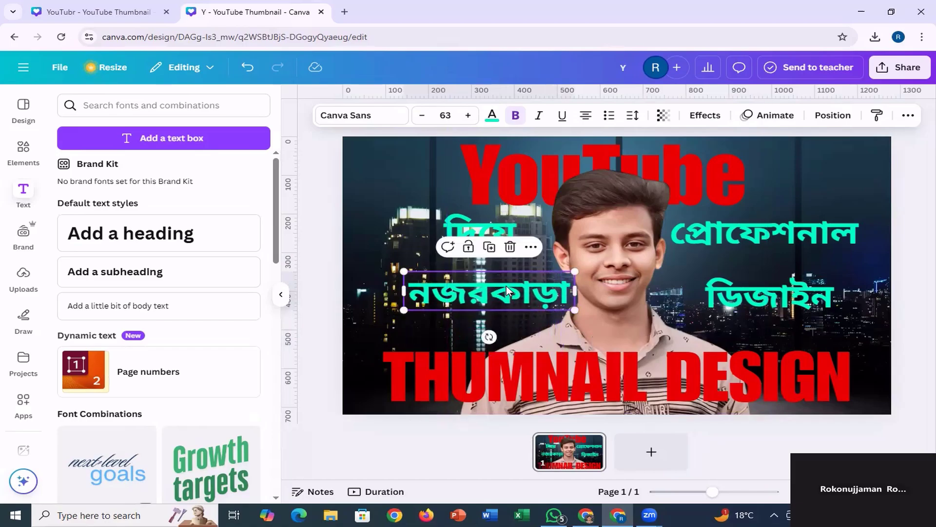
# Shift the text colour of the word "প্রোফেশনাল" to the greener custom colour #00FFAB.
pyautogui.click(709, 231)
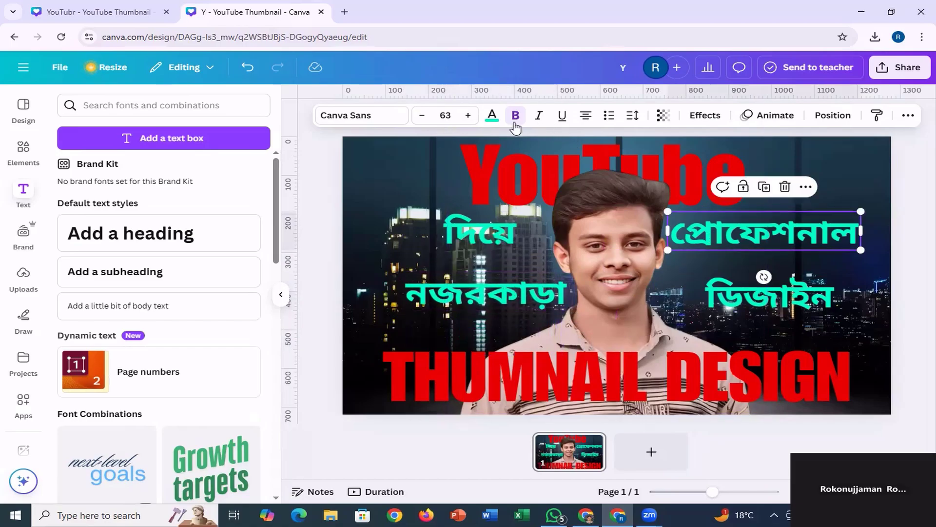
pyautogui.click(492, 116)
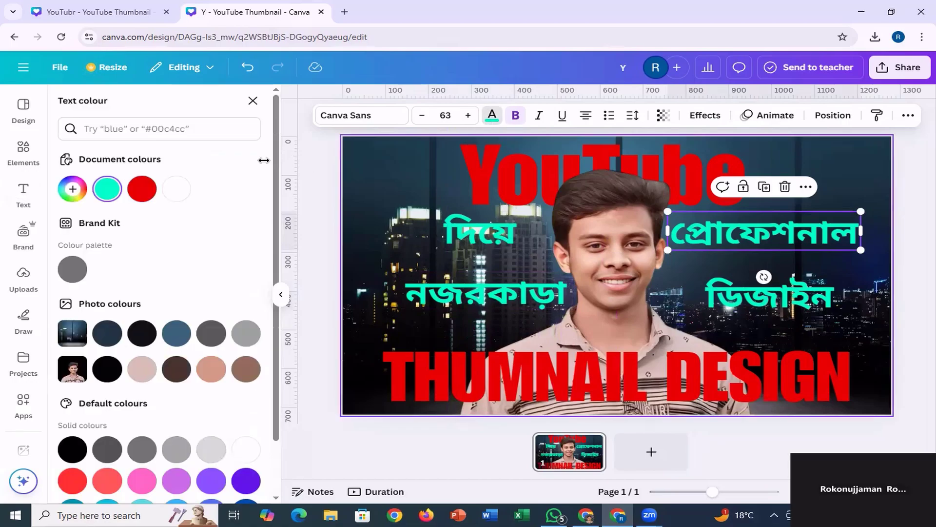
pyautogui.click(73, 189)
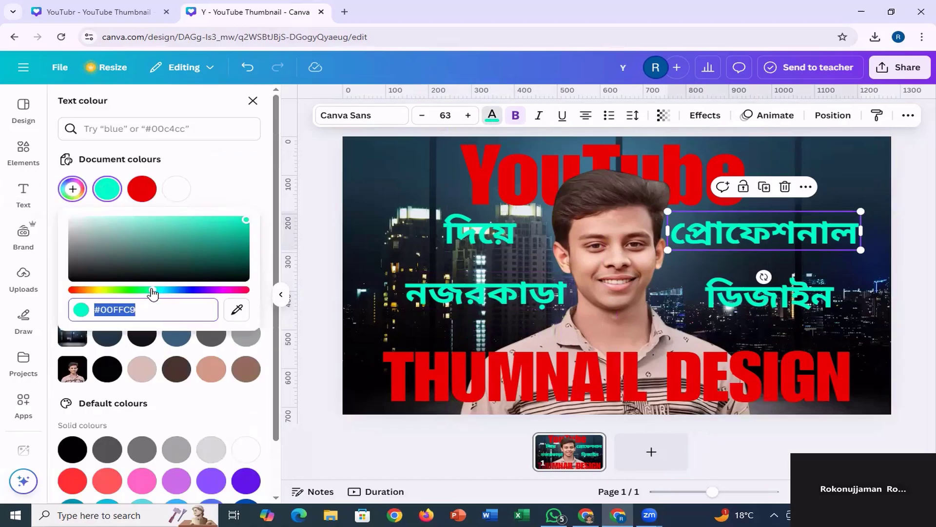
pyautogui.moveTo(153, 293); pyautogui.dragTo(151, 292)
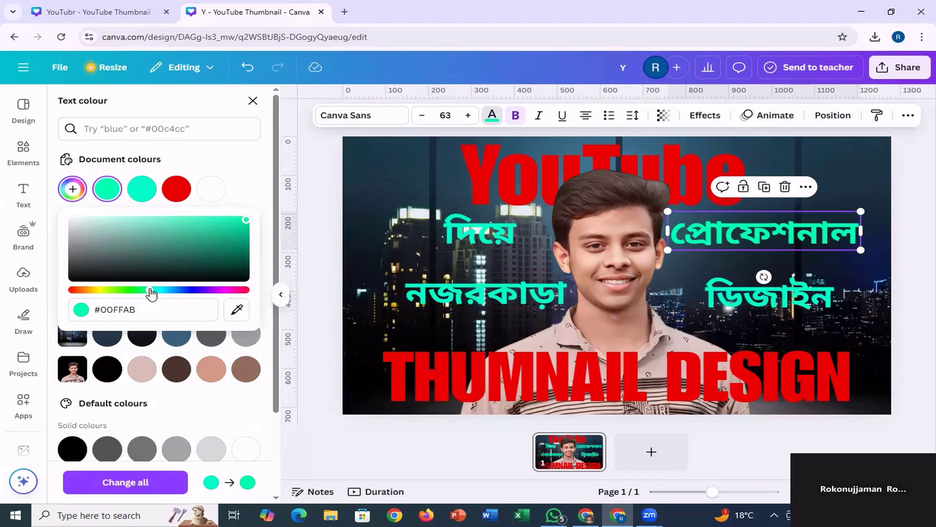
# Apply the #00ffab document colour to the words "দিয়ে", "নজরকাড়া" and "ডিজাইন".
pyautogui.click(451, 242)
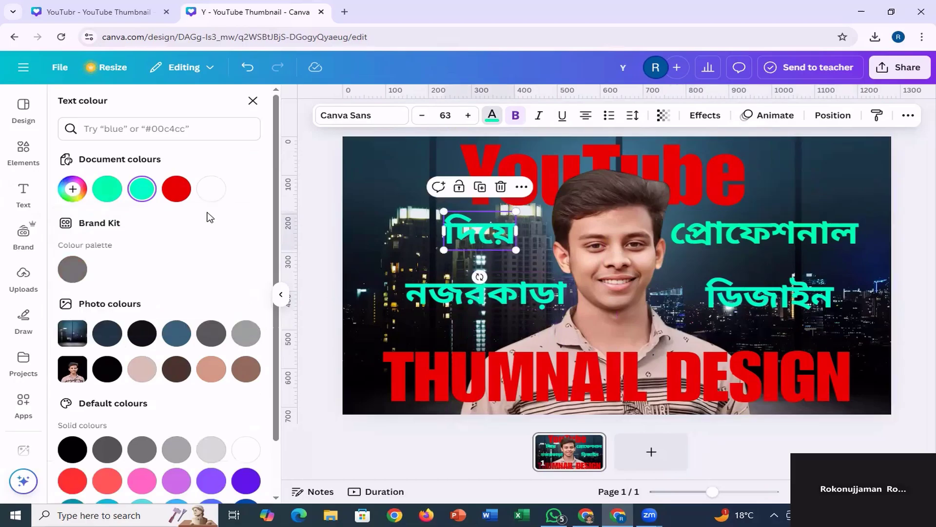
pyautogui.click(105, 194)
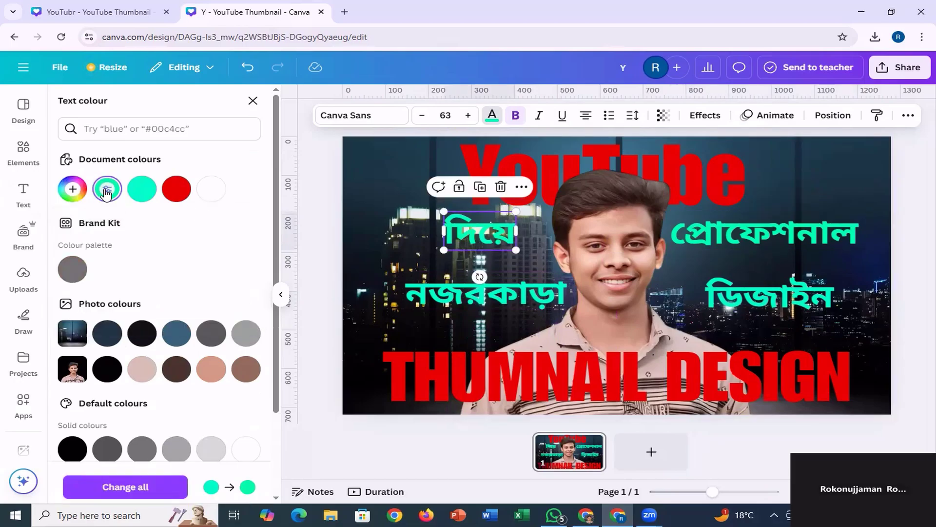
pyautogui.click(143, 193)
pyautogui.click(107, 191)
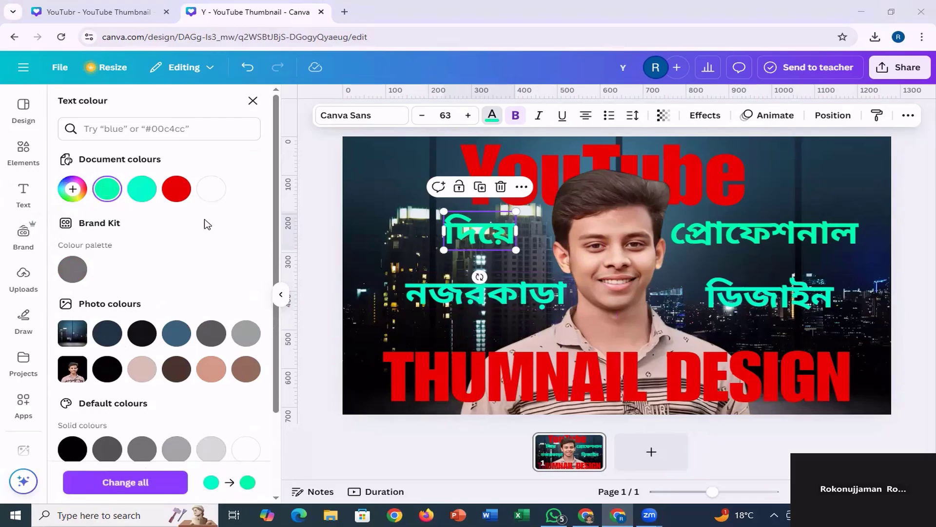
pyautogui.click(464, 286)
pyautogui.click(110, 196)
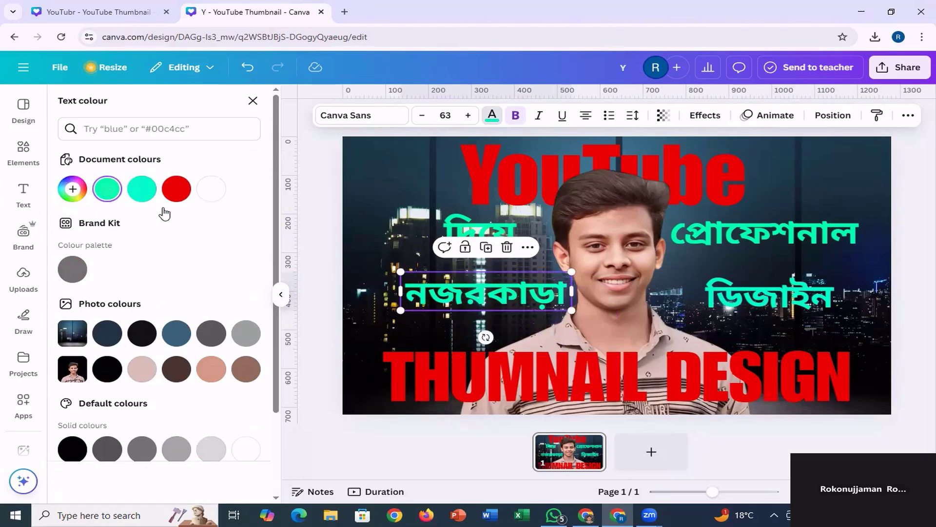
pyautogui.click(802, 303)
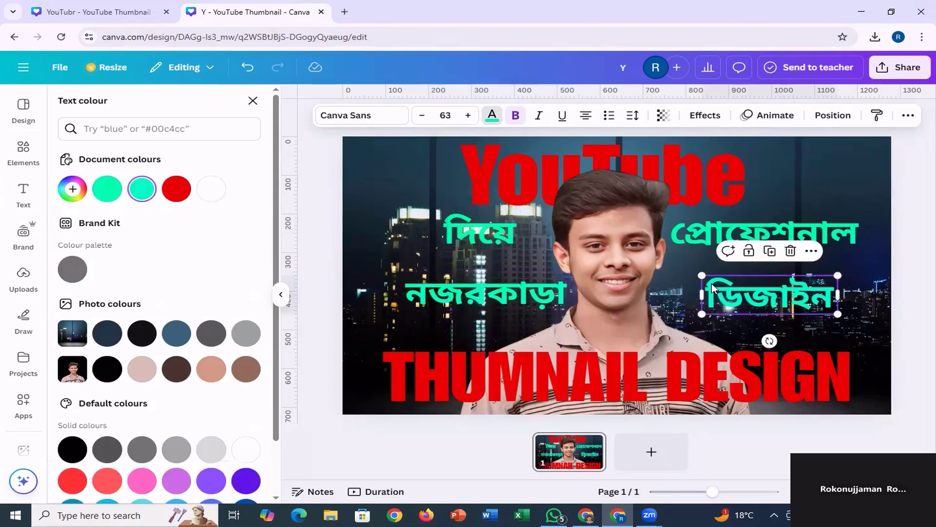
pyautogui.click(111, 195)
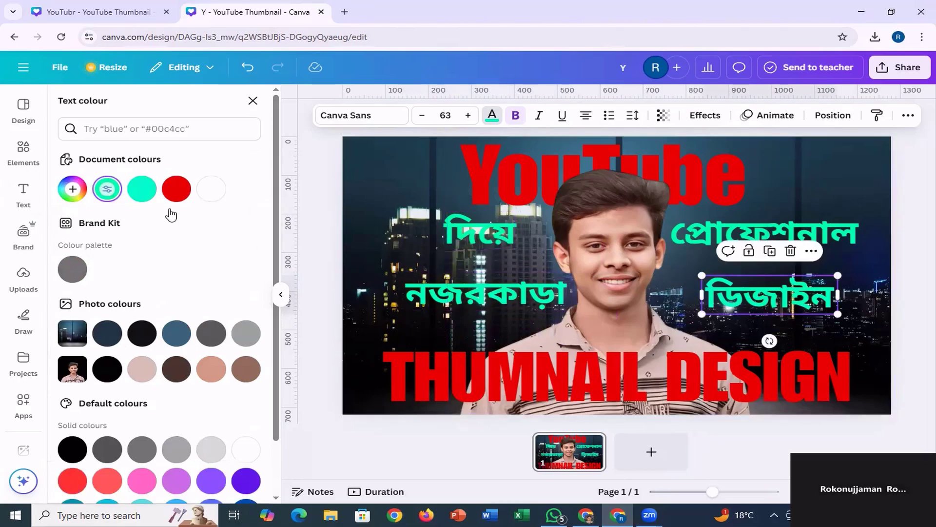
# Check the reference thumbnail and apply a Glow shadow effect to the cutout portrait.
pyautogui.click(174, 12)
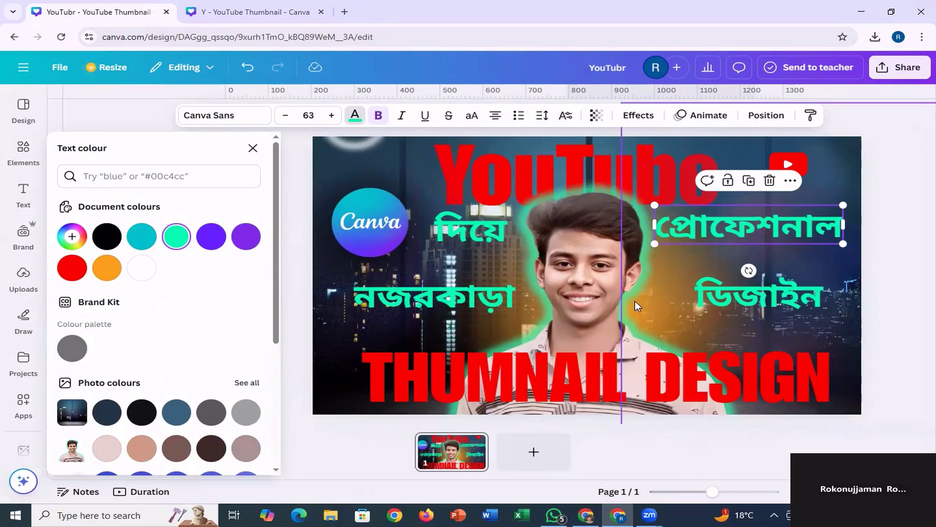
pyautogui.click(283, 6)
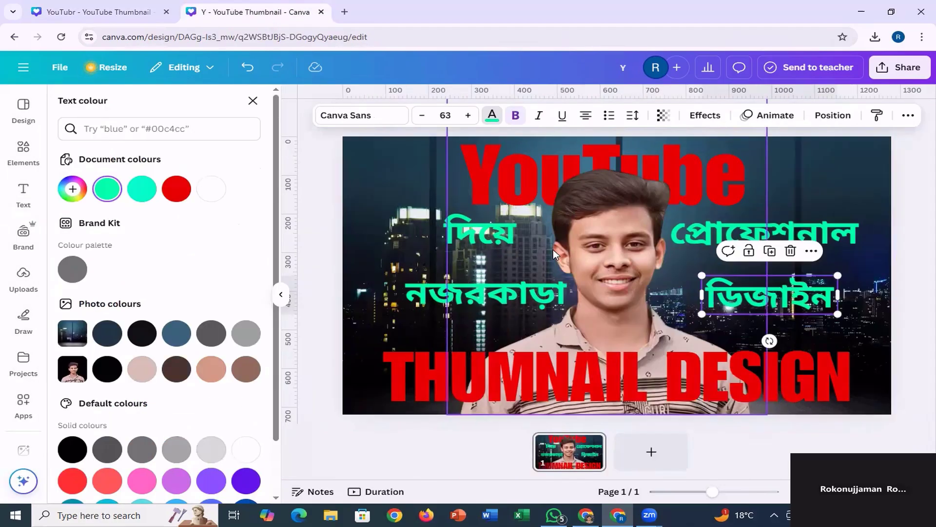
pyautogui.press('Escape')
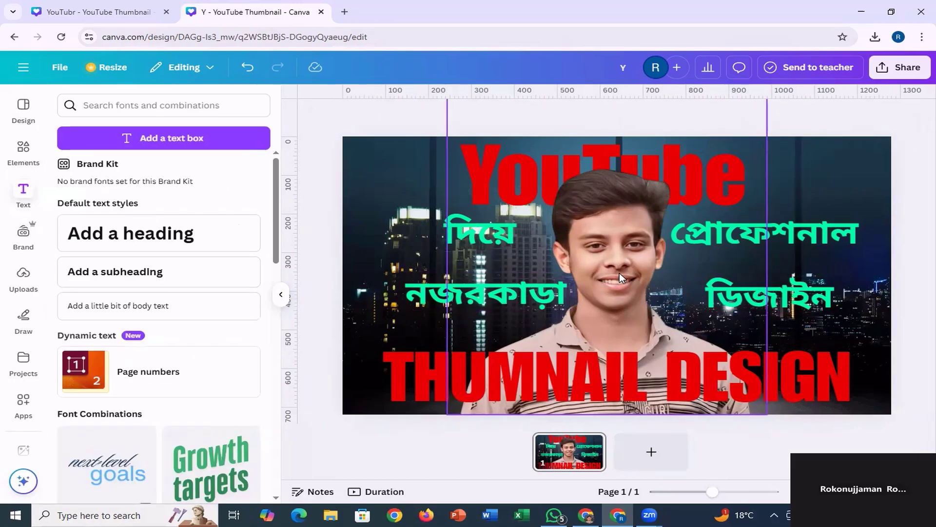
pyautogui.click(620, 275)
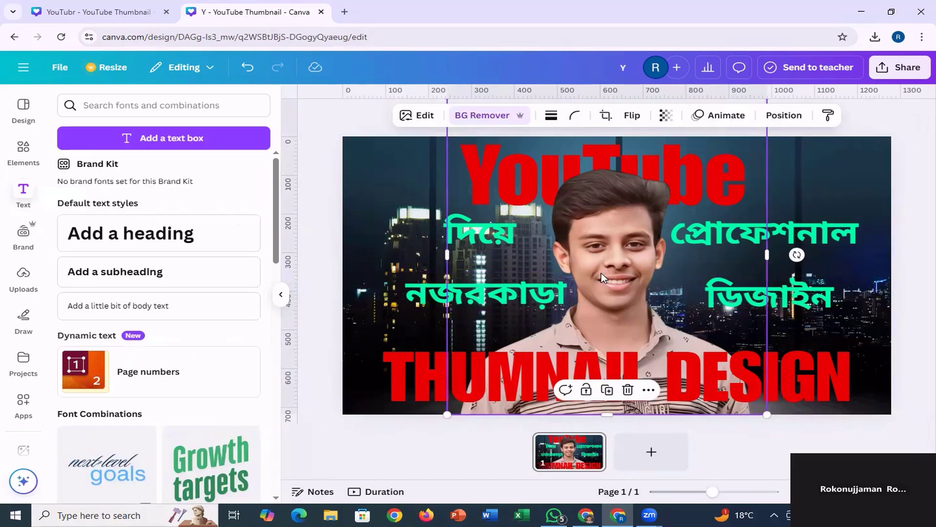
pyautogui.click(417, 115)
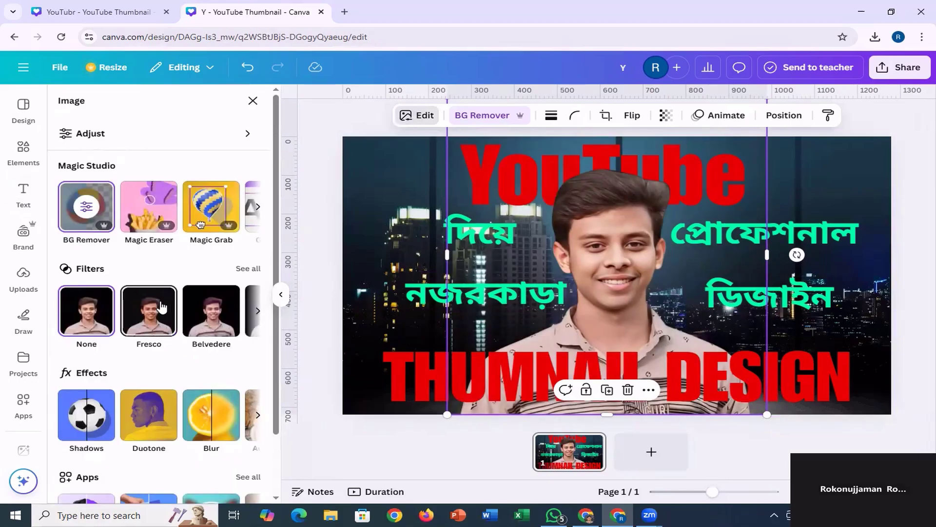
pyautogui.scroll(-2, 165, 303)
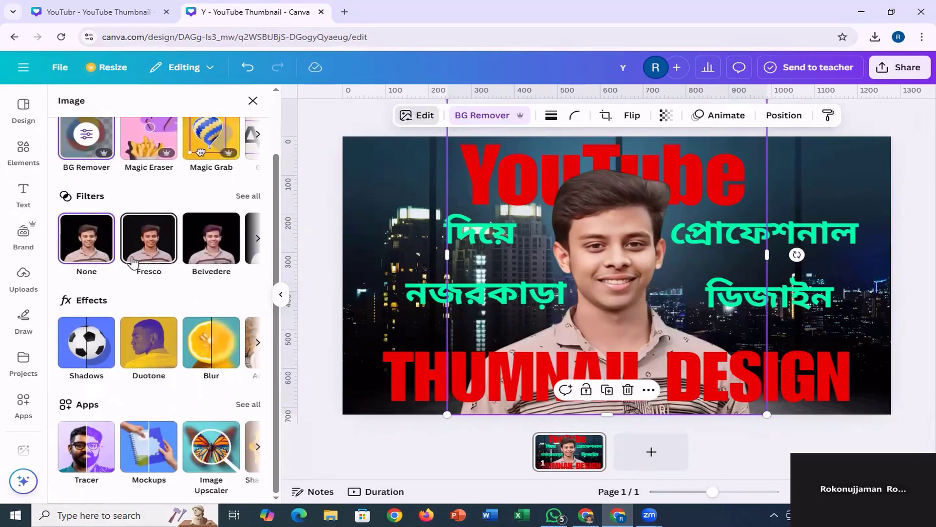
pyautogui.click(76, 348)
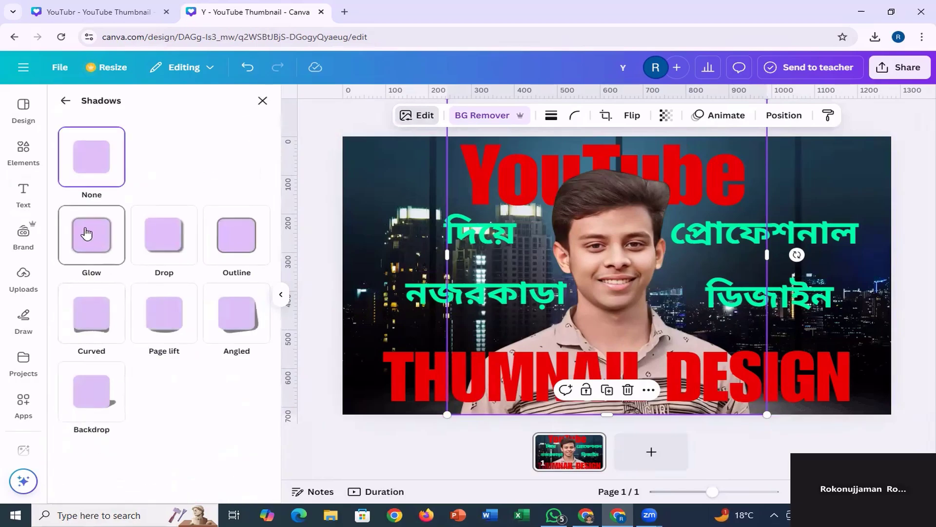
pyautogui.click(87, 234)
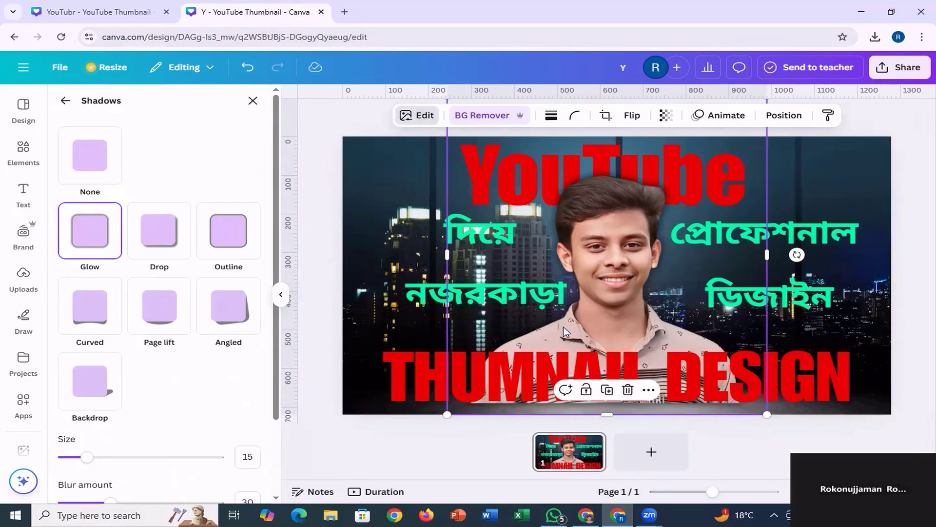
# Set the portrait's glow colour to the bright turquoise #00F8CB.
pyautogui.scroll(-2, 161, 388)
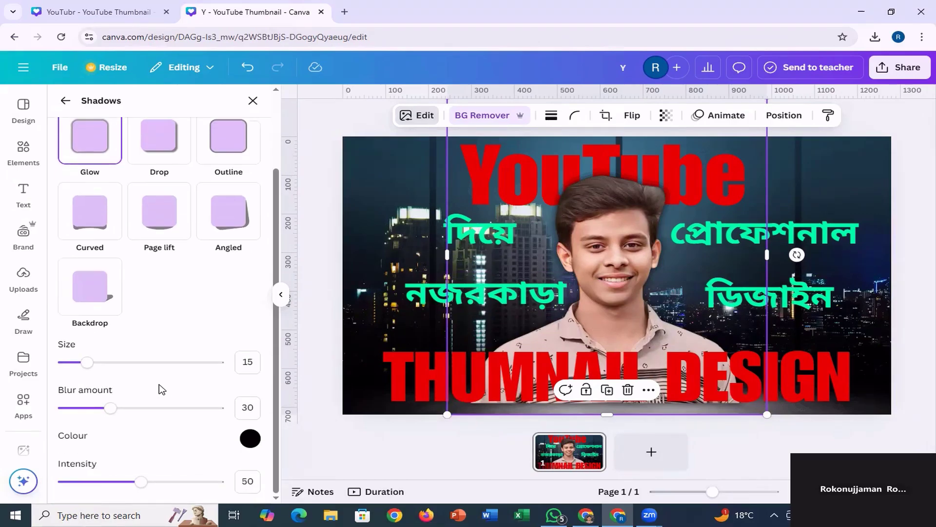
pyautogui.click(250, 438)
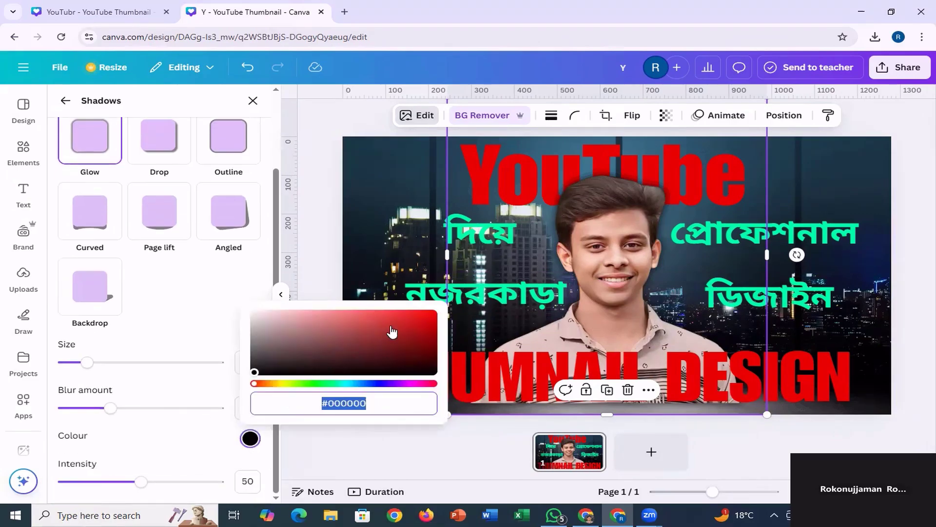
pyautogui.moveTo(392, 331); pyautogui.dragTo(435, 313)
pyautogui.click(329, 384)
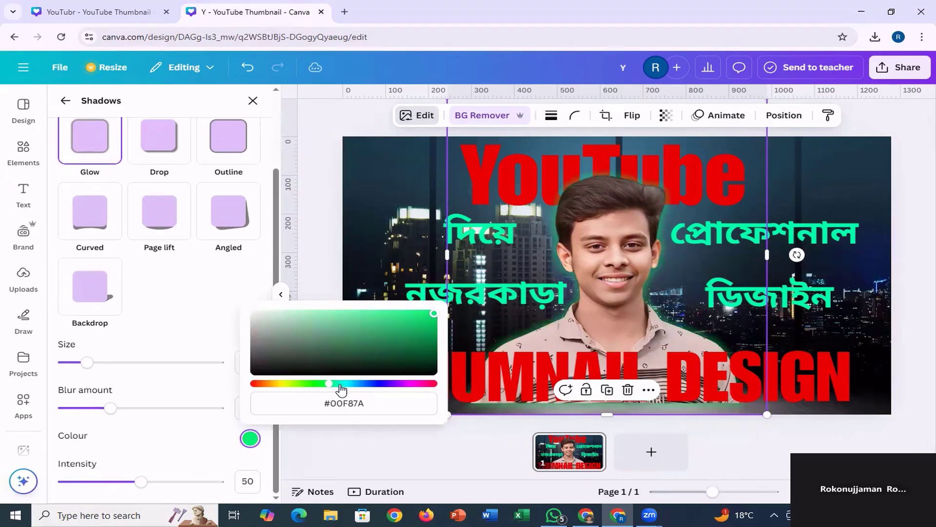
pyautogui.click(344, 384)
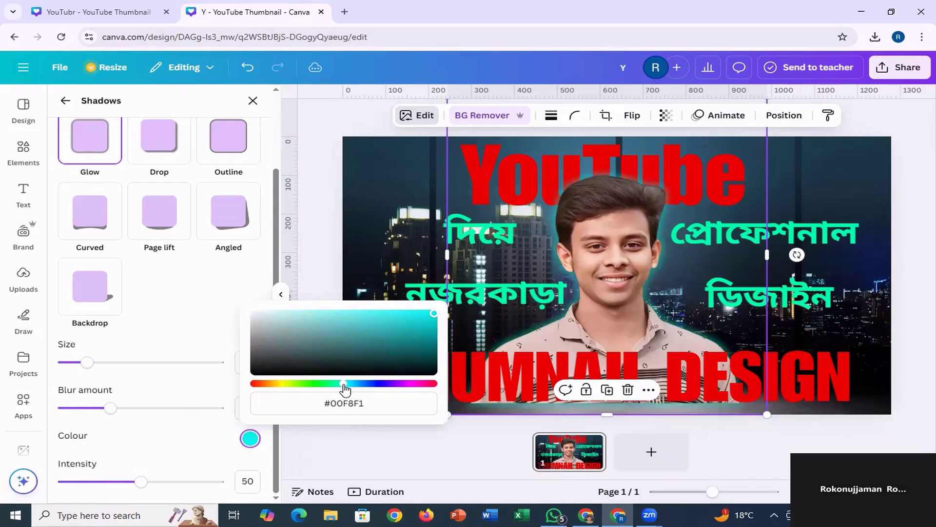
pyautogui.moveTo(344, 389); pyautogui.dragTo(339, 390)
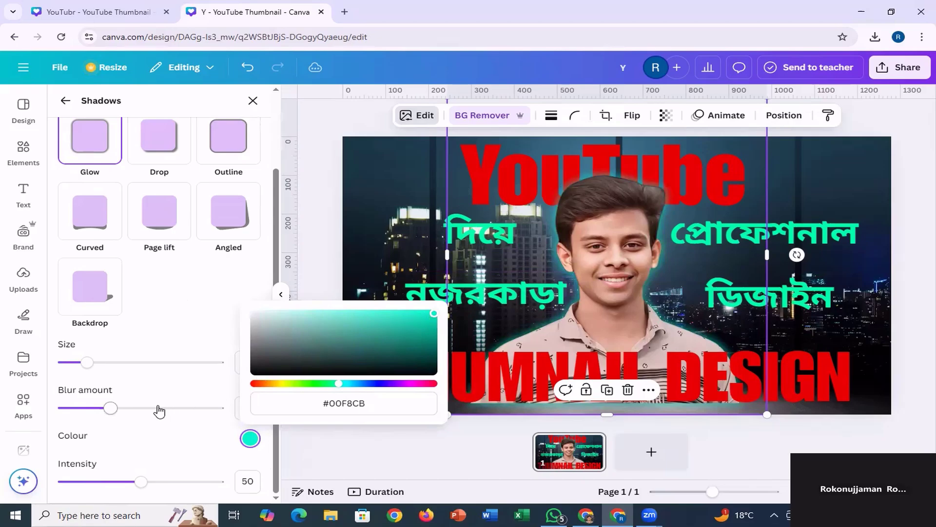
pyautogui.click(200, 334)
# Set the portrait glow's size to 38 and intensity to 64, and compare it with the reference thumbnail.
pyautogui.moveTo(87, 362); pyautogui.dragTo(125, 369)
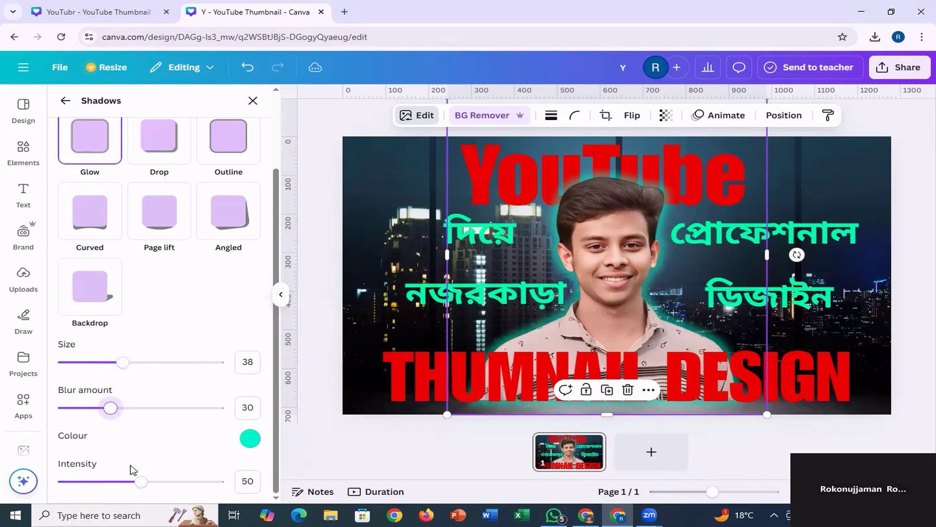
pyautogui.moveTo(139, 484); pyautogui.dragTo(164, 482)
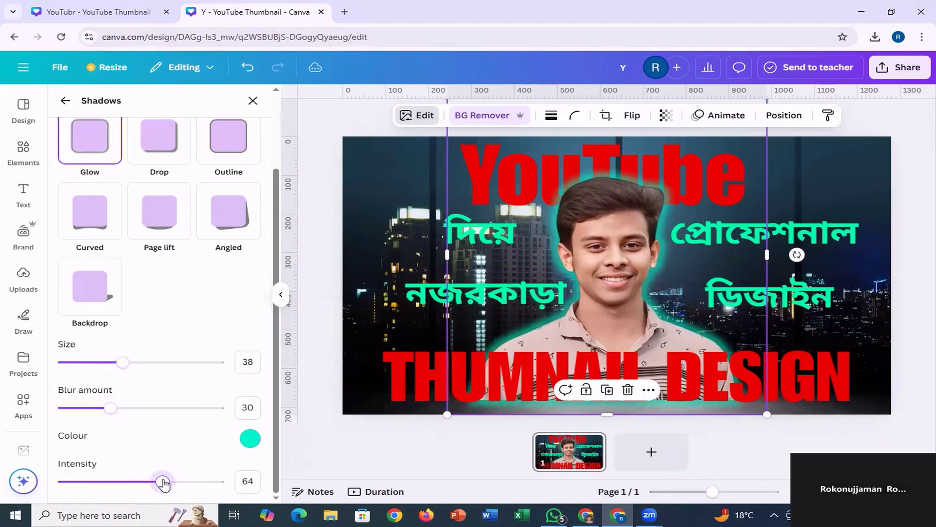
pyautogui.click(98, 12)
pyautogui.click(229, 11)
# Set the portrait's glow colour to the greener #00F888 and its size to 49.
pyautogui.click(251, 438)
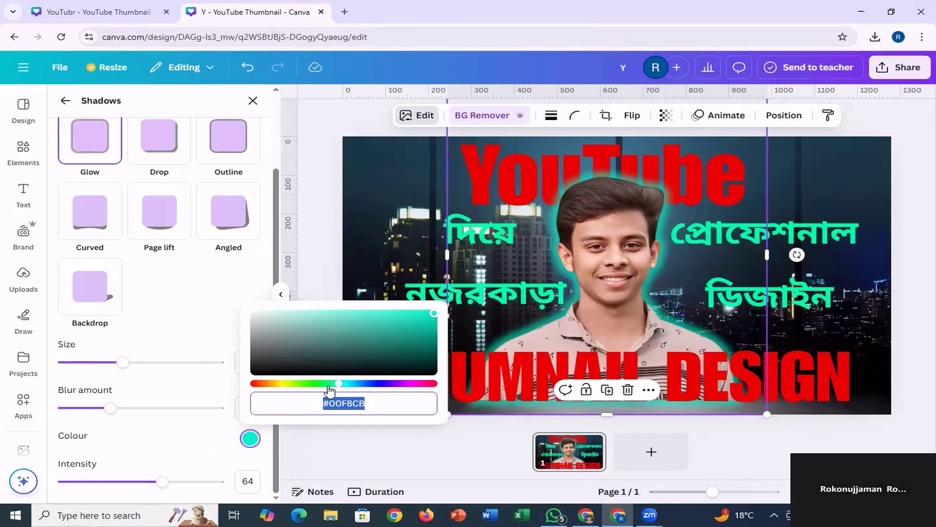
pyautogui.moveTo(337, 386); pyautogui.dragTo(330, 384)
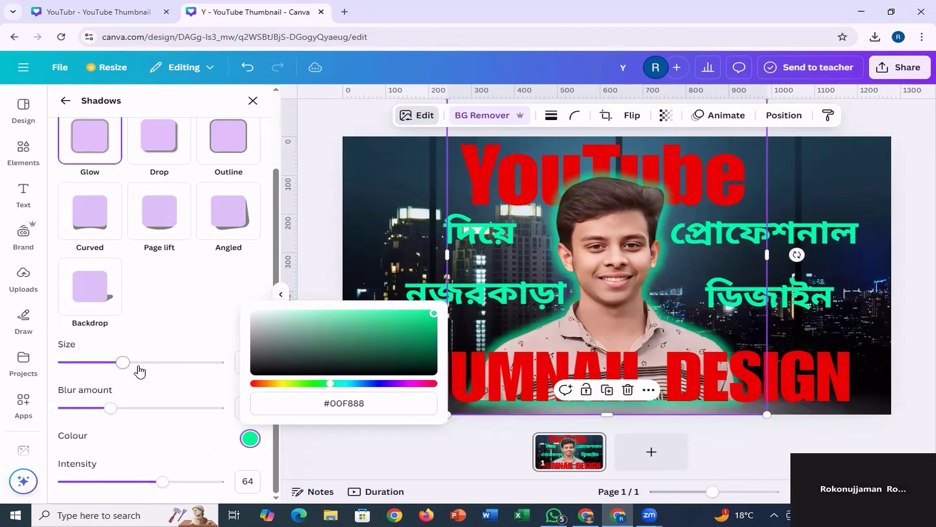
pyautogui.moveTo(126, 366); pyautogui.dragTo(141, 370)
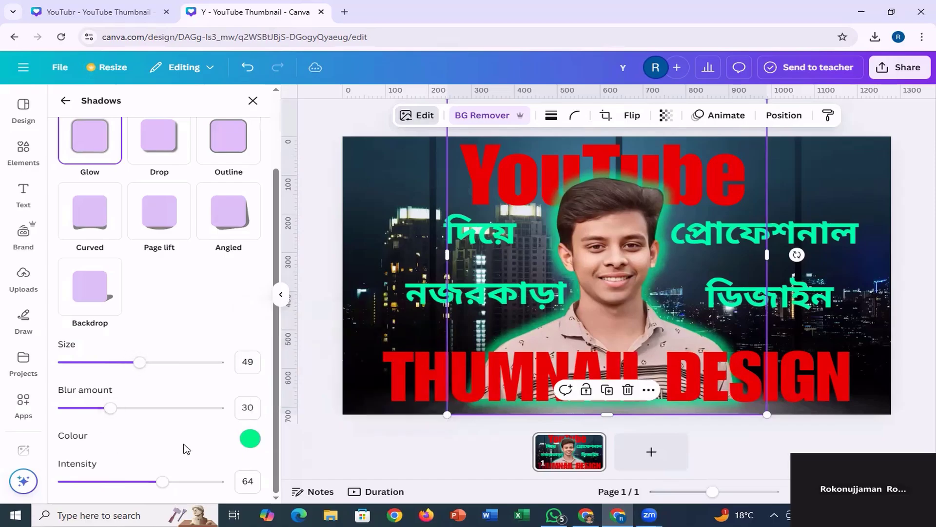
pyautogui.click(318, 289)
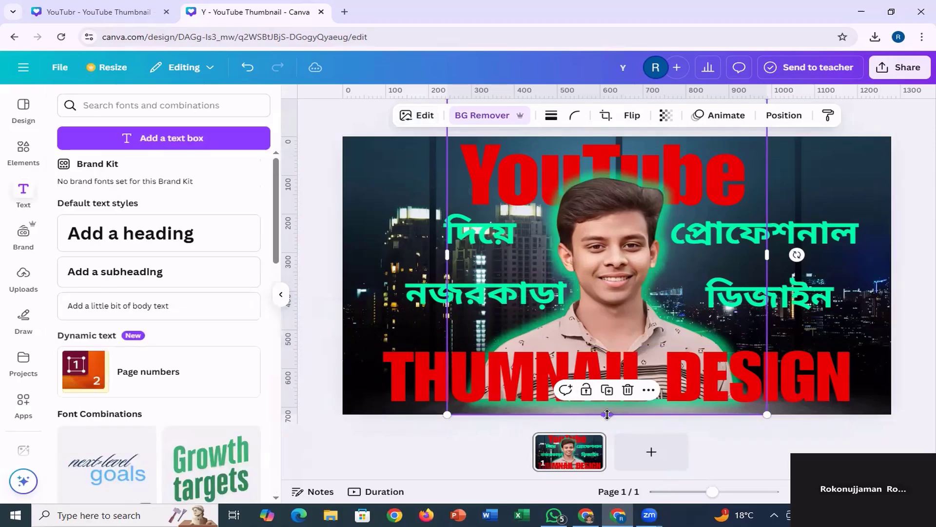
# Extend the portrait's lower edge past the bottom of the page and compare the layout with the reference thumbnail.
pyautogui.moveTo(607, 414); pyautogui.dragTo(615, 440)
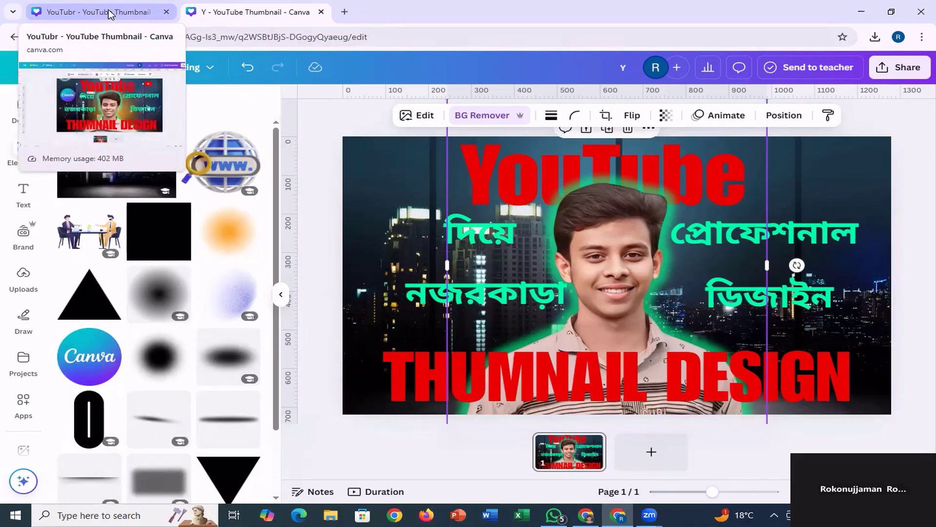
pyautogui.click(109, 13)
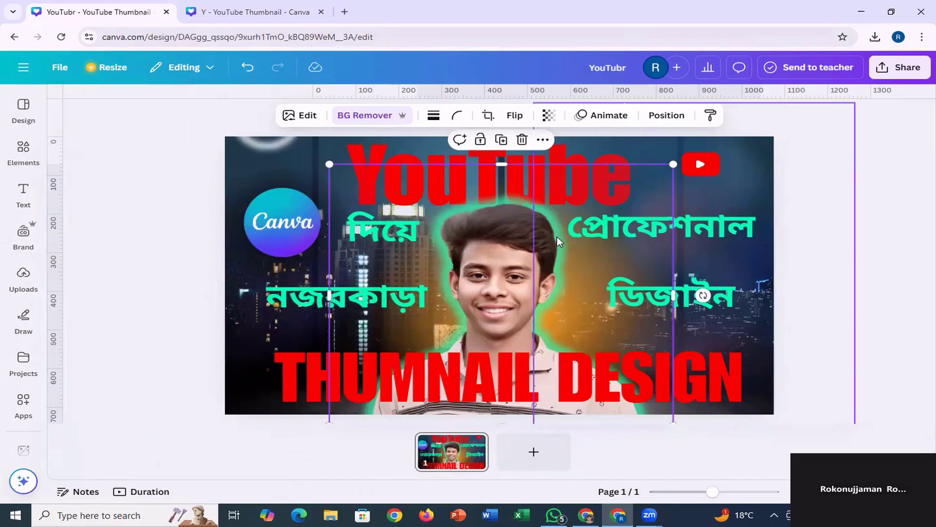
pyautogui.click(236, 11)
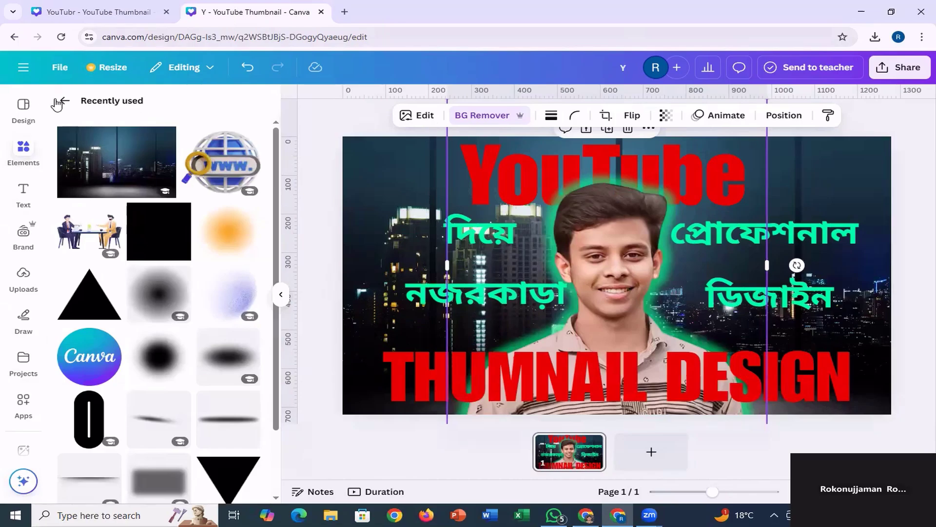
# Search the elements library for "gradient background".
pyautogui.click(65, 101)
pyautogui.click(133, 103)
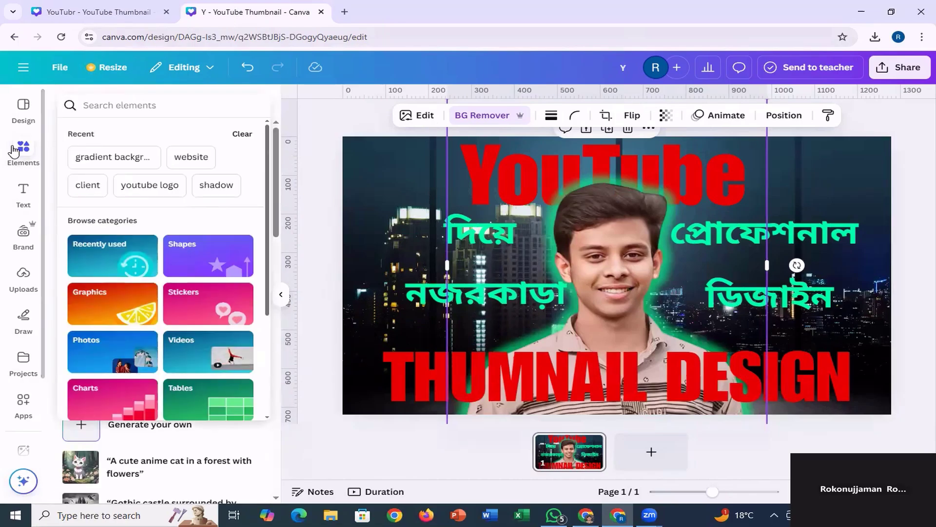
pyautogui.click(19, 152)
pyautogui.click(116, 107)
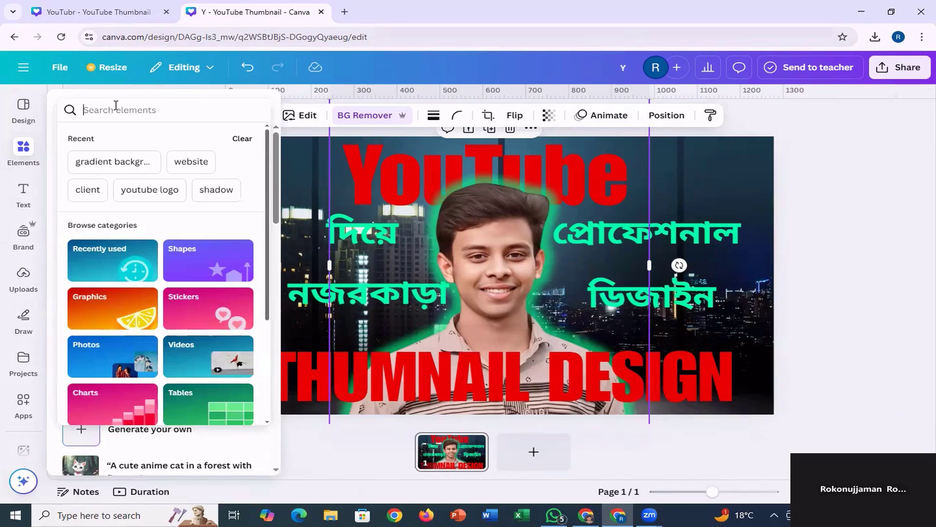
pyautogui.write('gr')
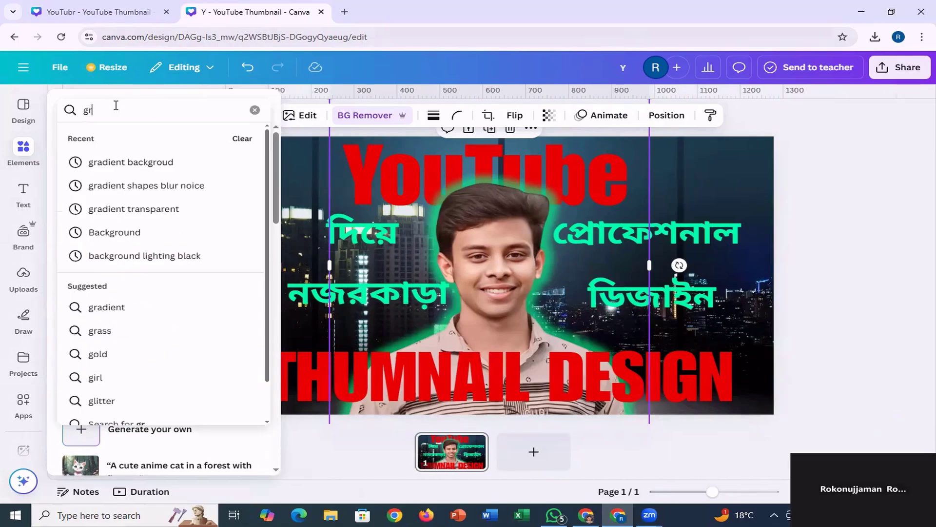
pyautogui.write('adie')
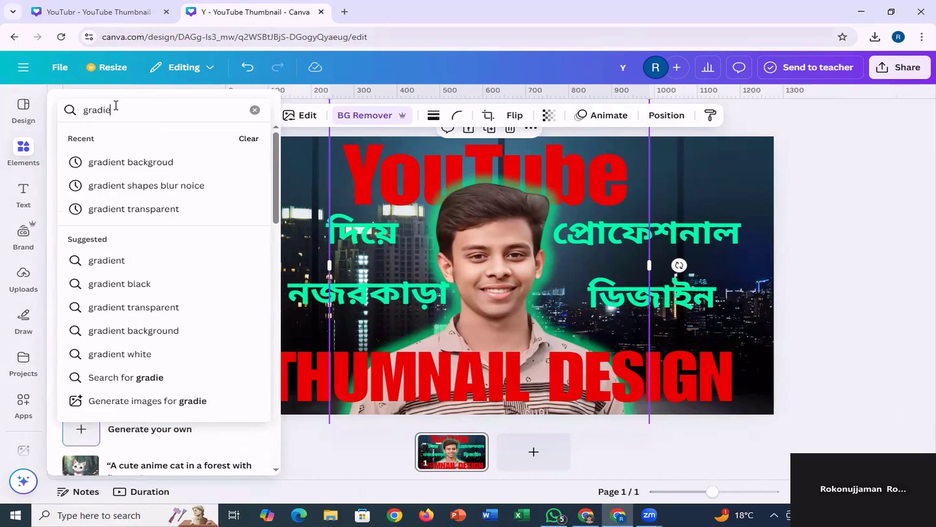
pyautogui.write('nt back')
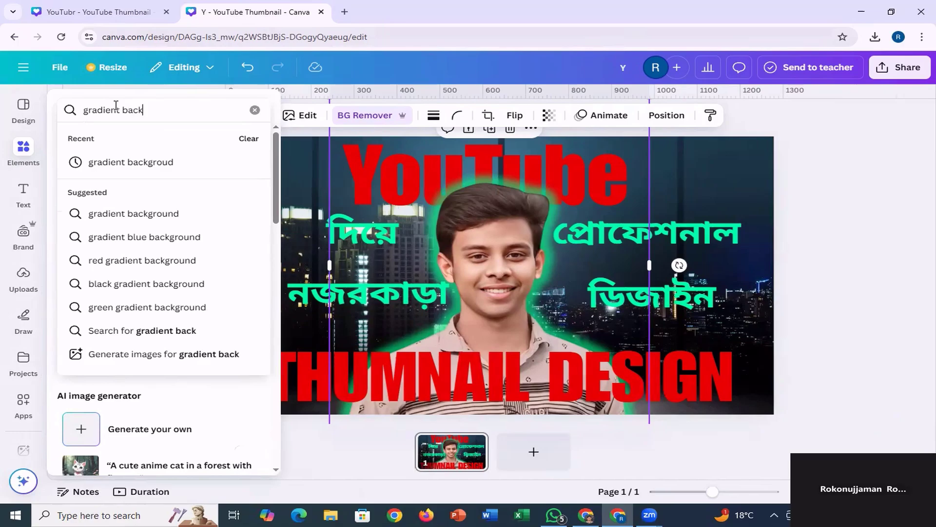
pyautogui.write('ground')
pyautogui.press('Return')
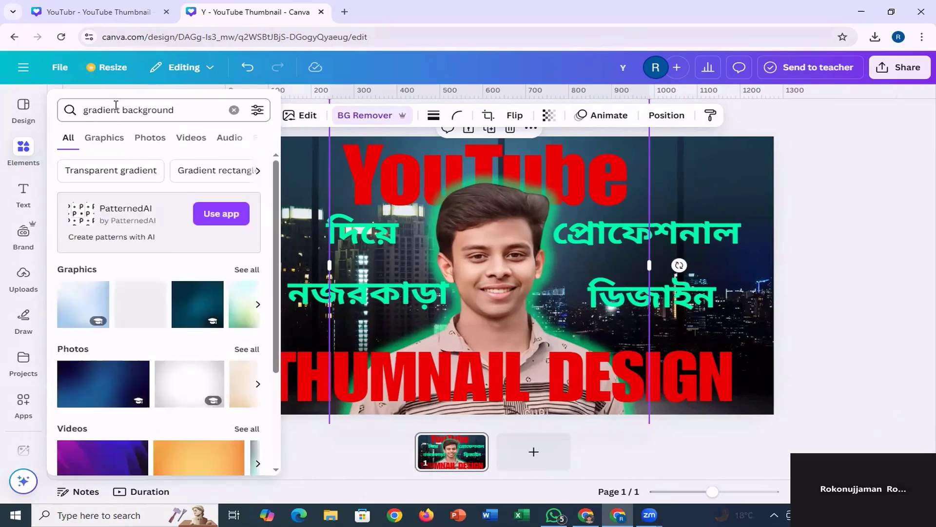
pyautogui.click(42, 198)
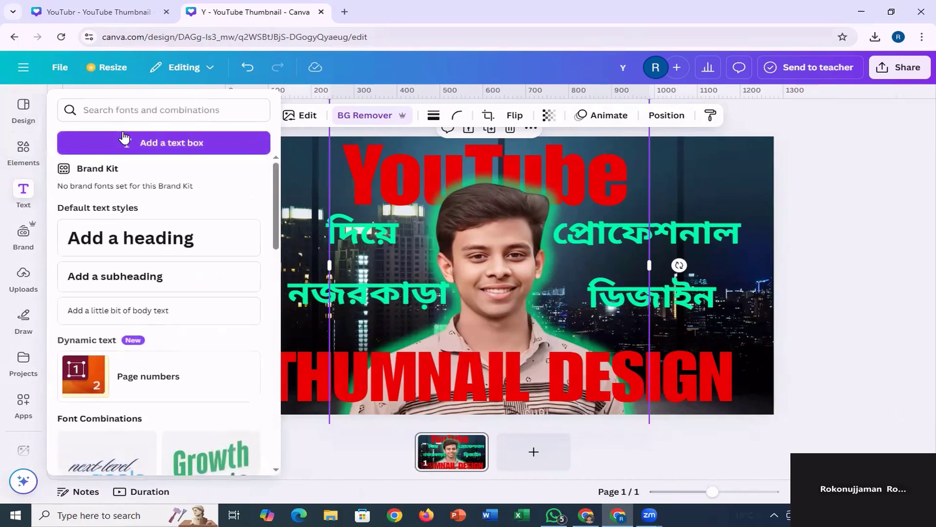
pyautogui.click(120, 107)
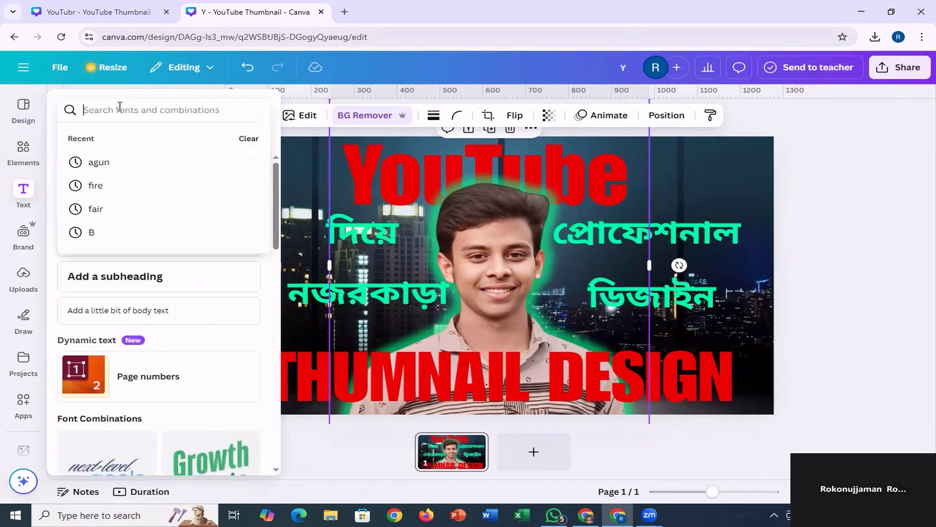
pyautogui.click(23, 153)
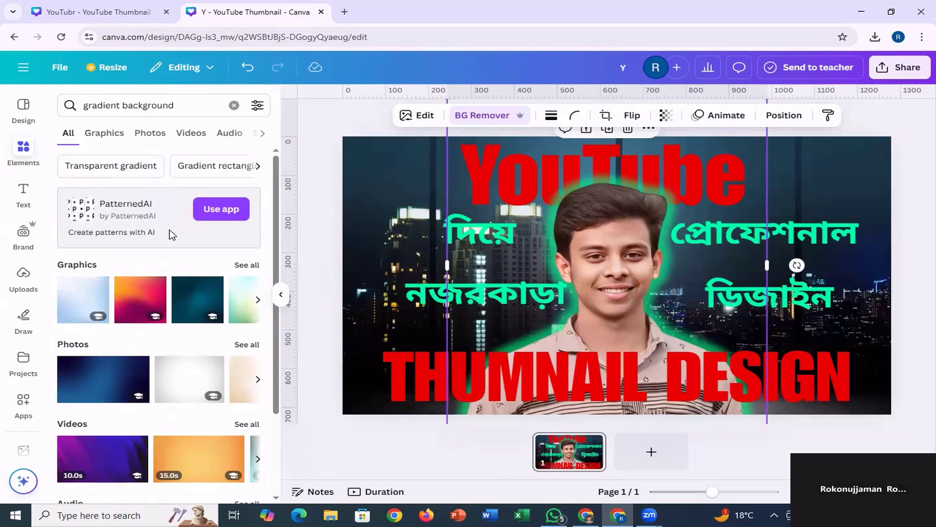
# Browse the graphics results for "gradient background" for a soft glow suited to the thumbnail.
pyautogui.click(107, 134)
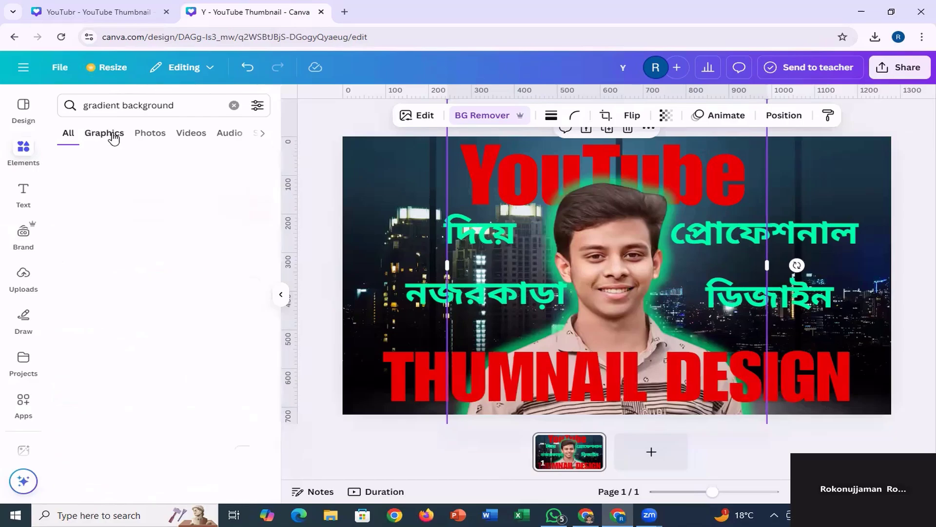
pyautogui.scroll(-5, 200, 322)
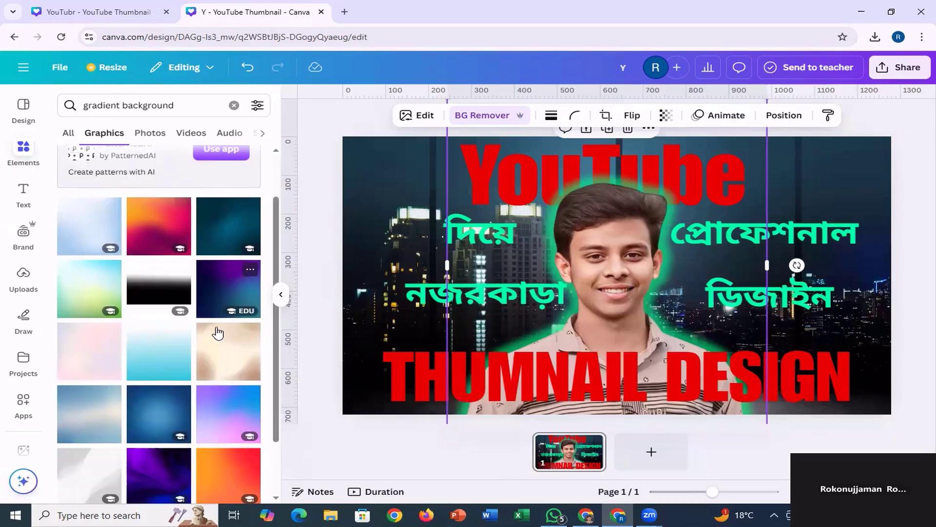
pyautogui.scroll(-5, 194, 337)
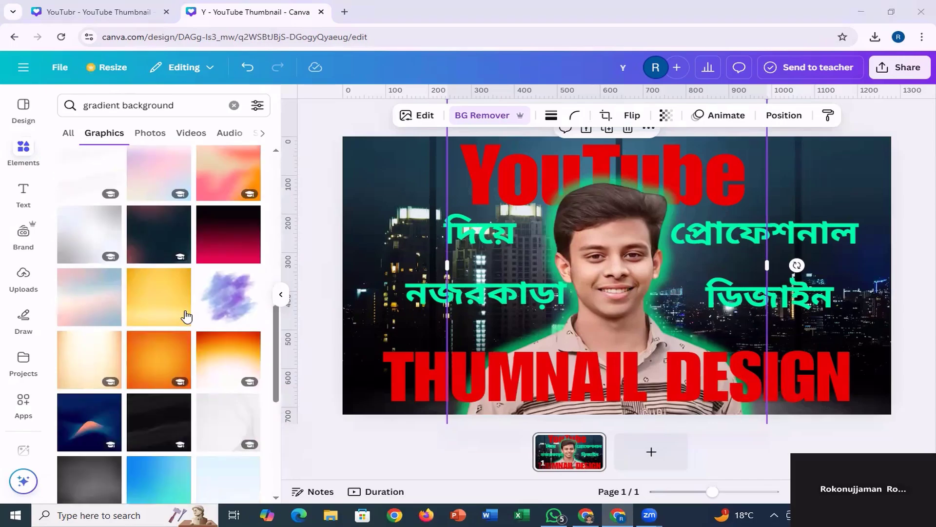
pyautogui.scroll(-5, 185, 314)
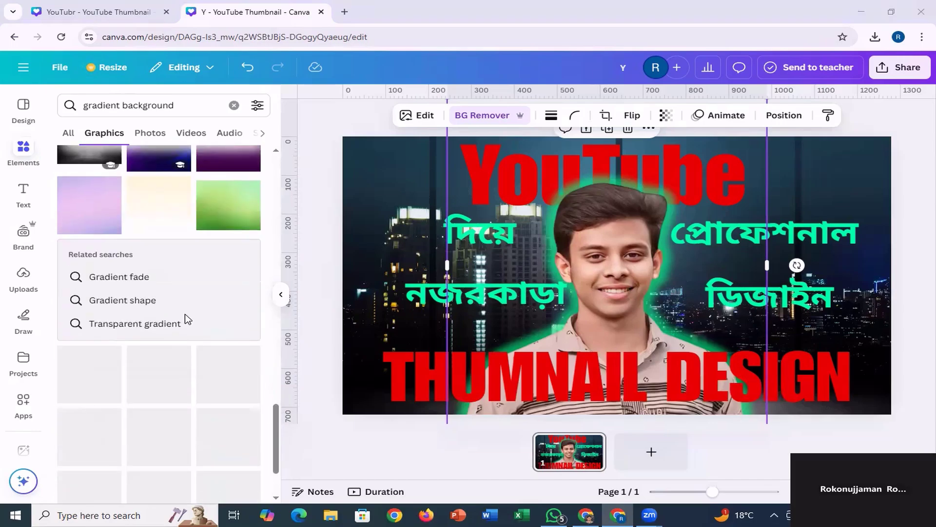
pyautogui.scroll(-5, 185, 315)
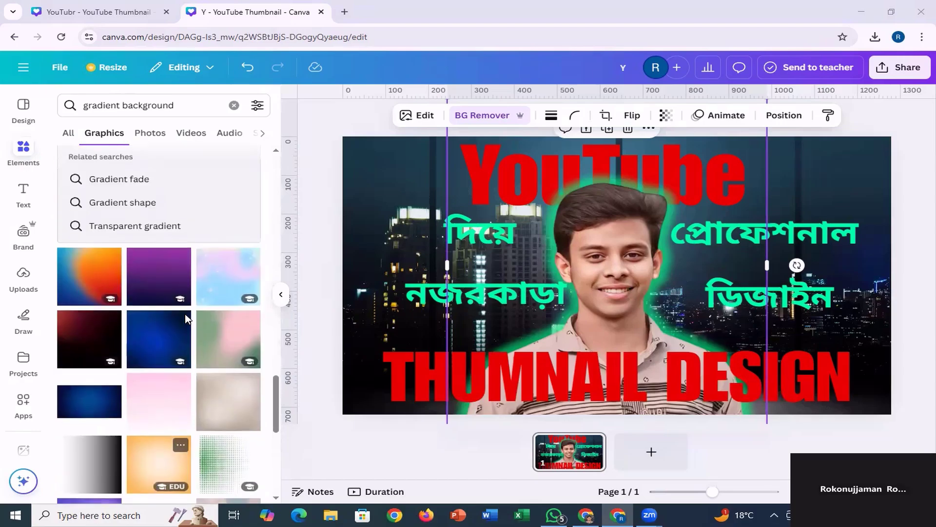
pyautogui.scroll(-3, 186, 314)
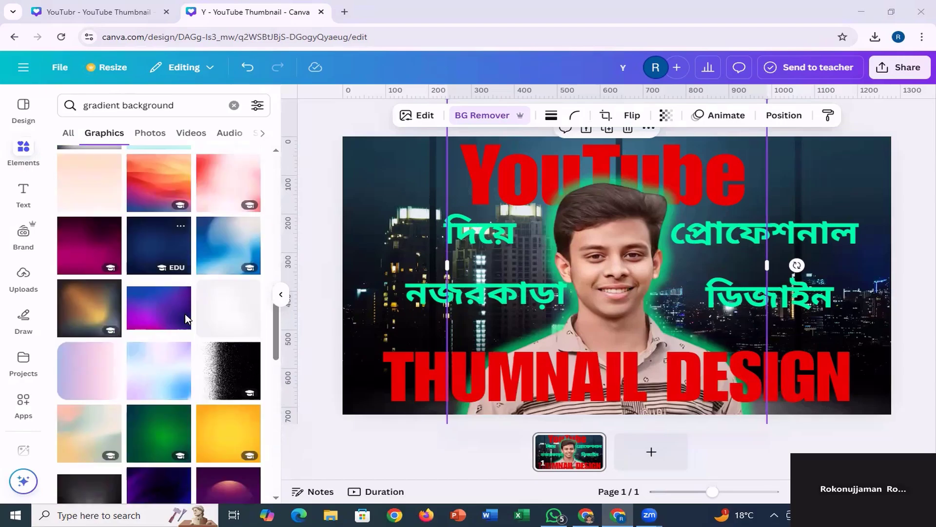
pyautogui.scroll(-10, 185, 314)
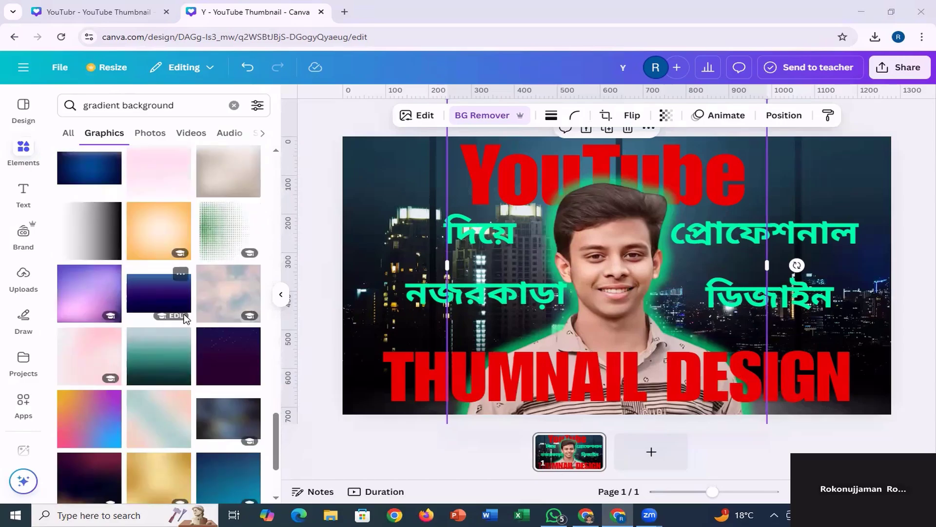
pyautogui.scroll(-4, 187, 319)
pyautogui.scroll(-3, 185, 319)
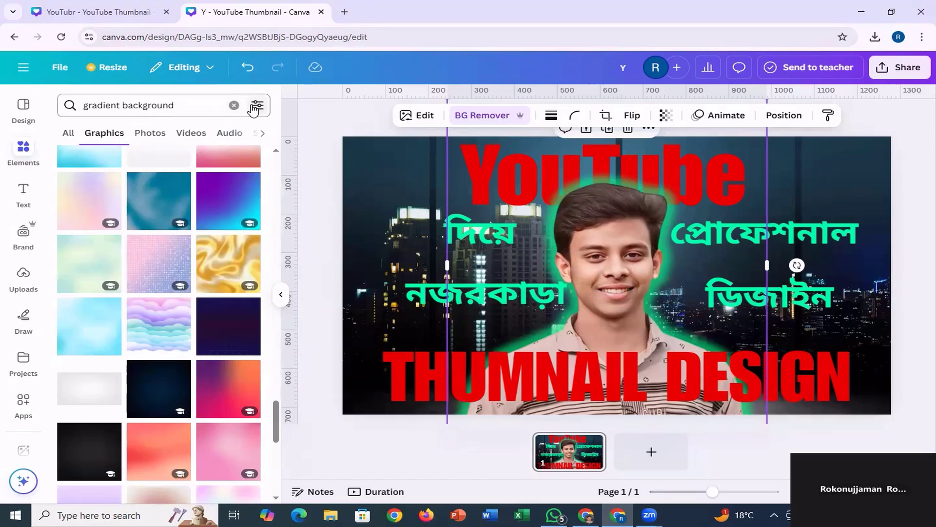
# Add the orange blurred gradient from the recently used elements and enlarge it to about 647 px square over the portrait.
pyautogui.click(234, 105)
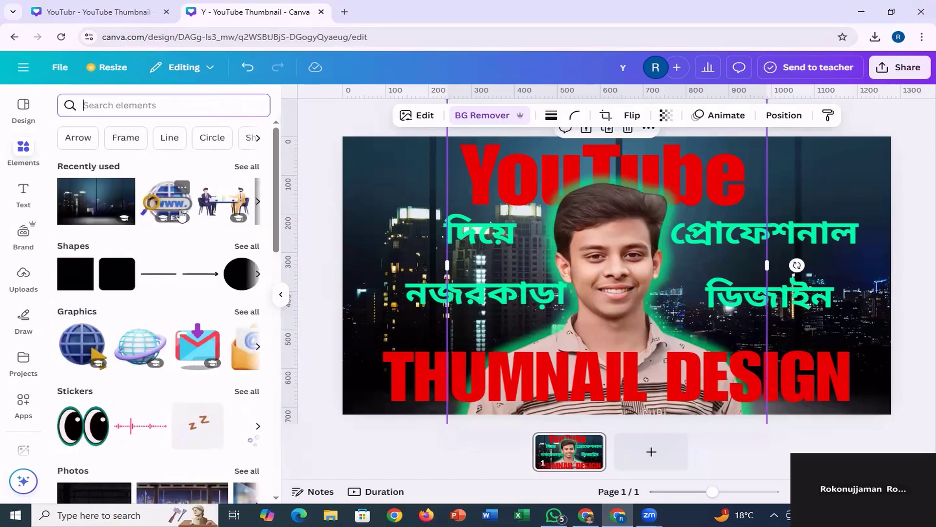
pyautogui.click(247, 167)
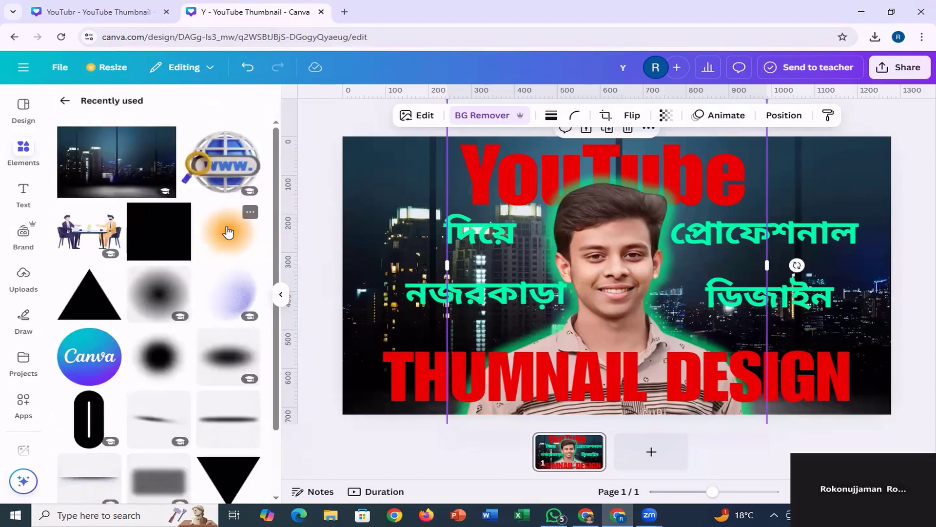
pyautogui.click(227, 232)
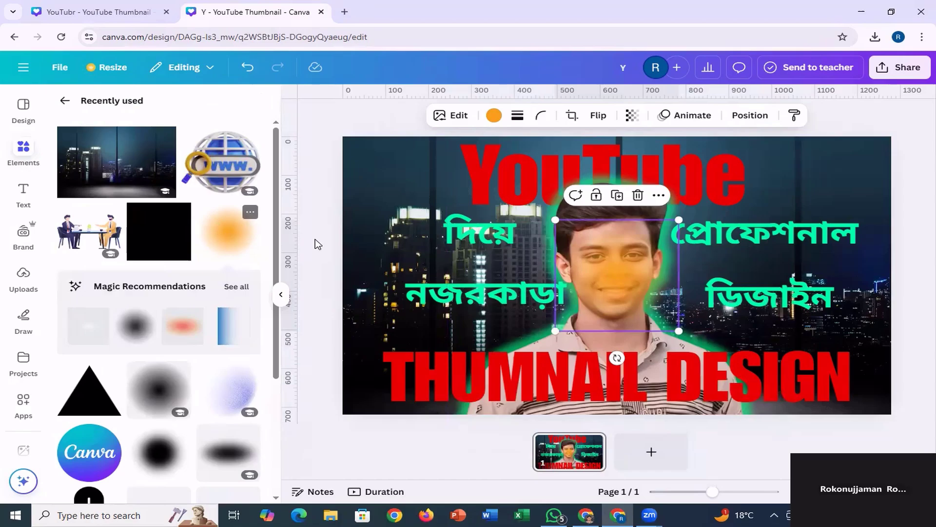
pyautogui.moveTo(556, 220); pyautogui.dragTo(439, 143)
pyautogui.moveTo(575, 237); pyautogui.dragTo(598, 262)
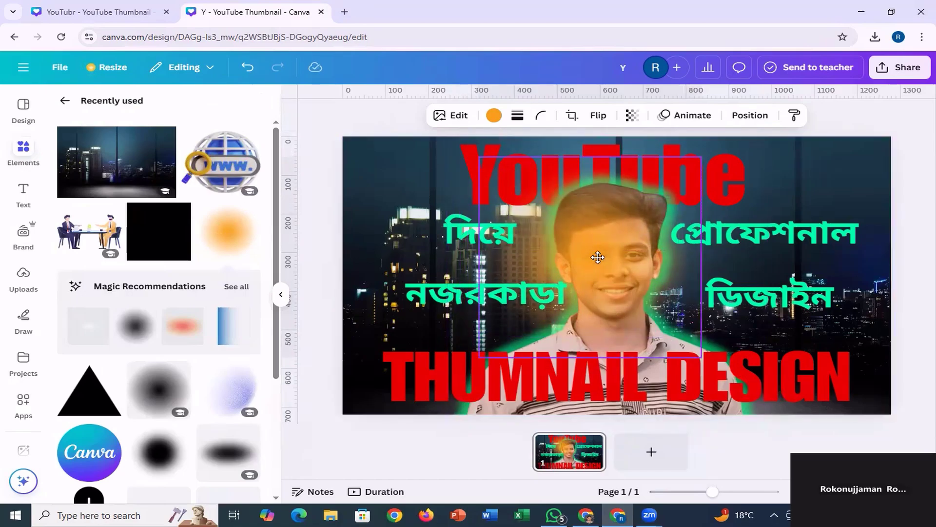
pyautogui.moveTo(701, 356); pyautogui.dragTo(757, 406)
pyautogui.moveTo(638, 286); pyautogui.dragTo(625, 265)
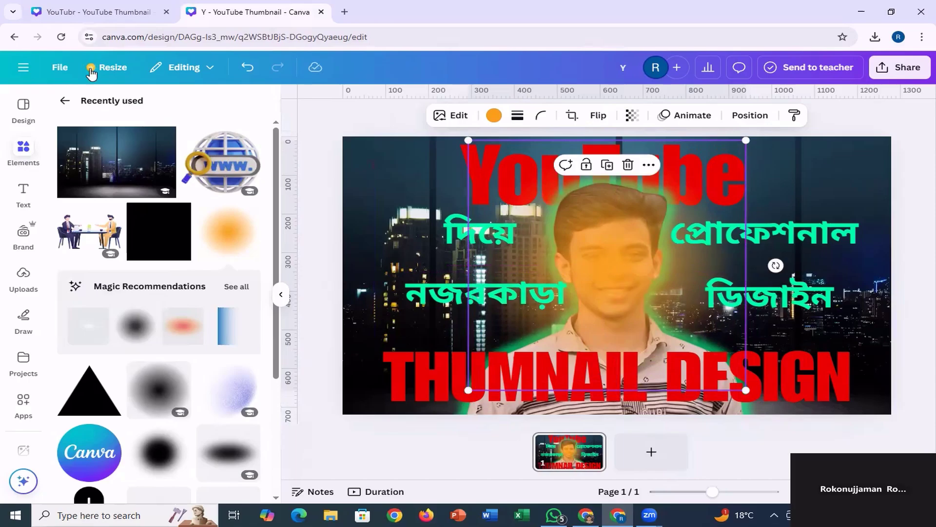
# Compare with the reference thumbnail, send the orange gradient backward behind the portrait, and nudge it to about X 304, Y 27 px.
pyautogui.click(96, 7)
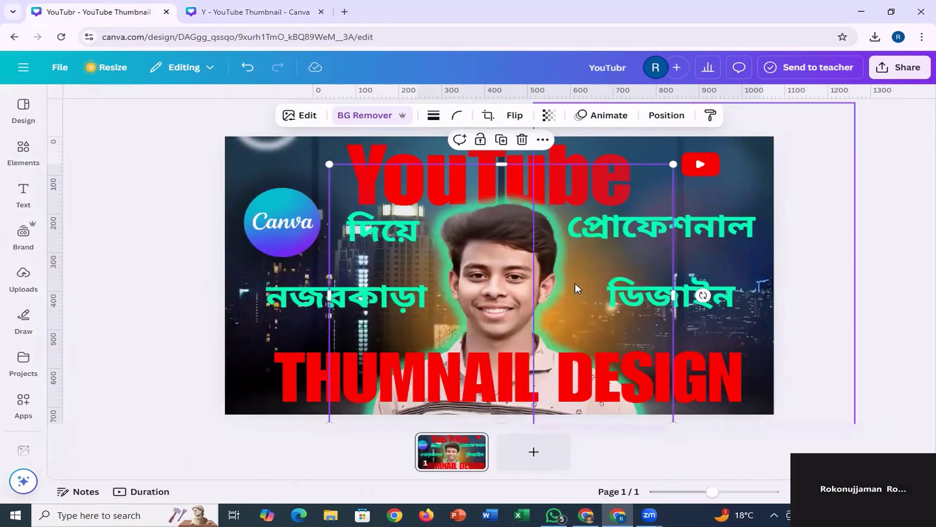
pyautogui.click(222, 14)
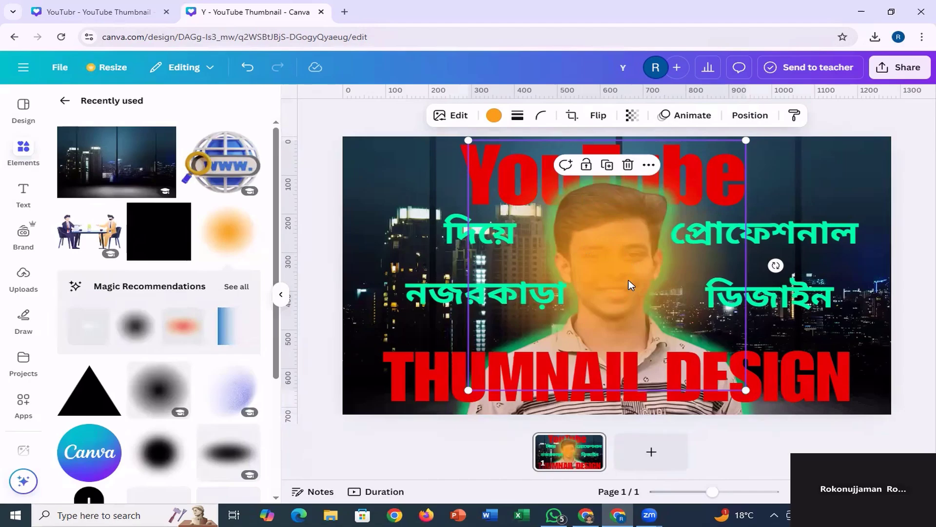
pyautogui.click(749, 119)
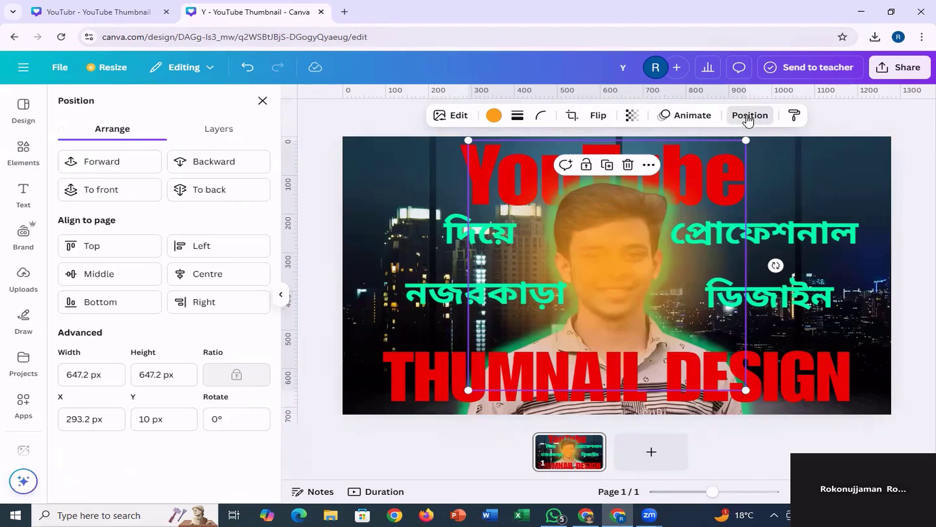
pyautogui.click(219, 162)
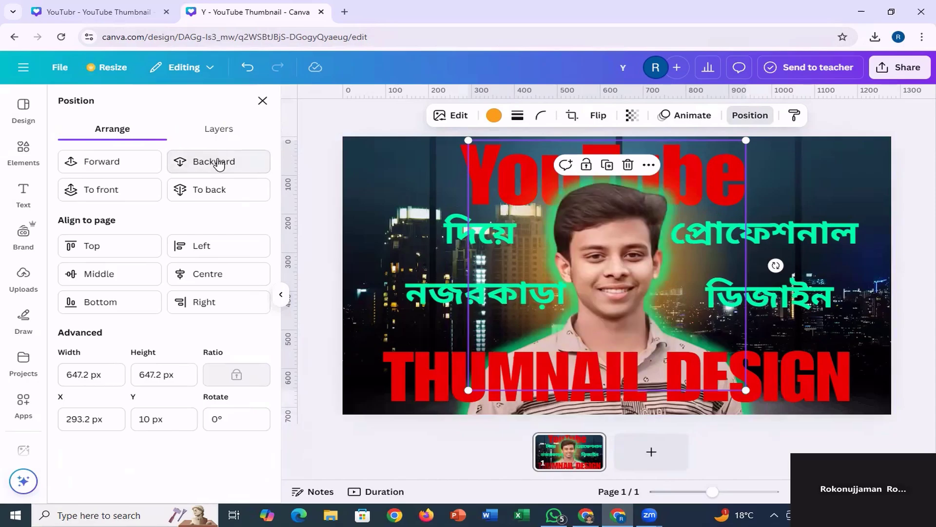
pyautogui.moveTo(684, 268)
pyautogui.mouseDown()
pyautogui.moveTo(683, 285)
pyautogui.moveTo(687, 277)
pyautogui.mouseUp()
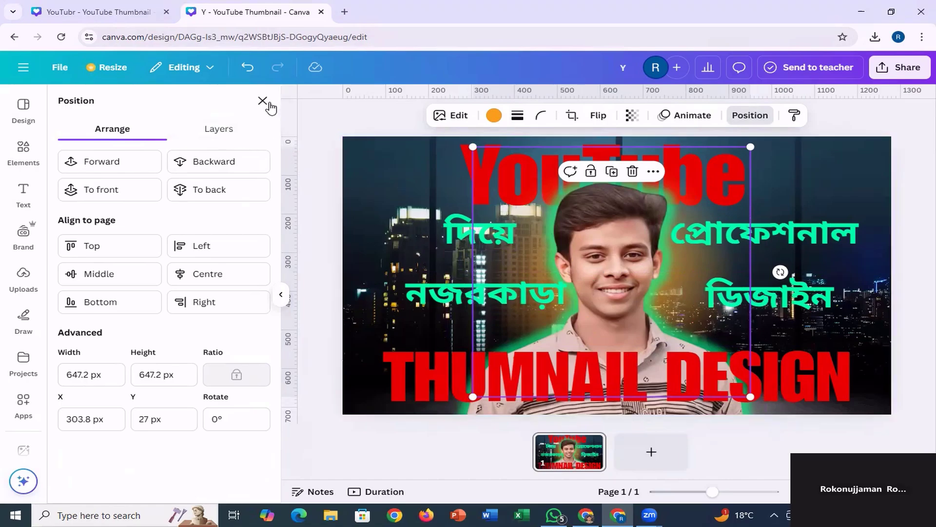
# Search the elements library's graphics for "canva" and add the round blue-purple Canva logo to the page.
pyautogui.click(25, 150)
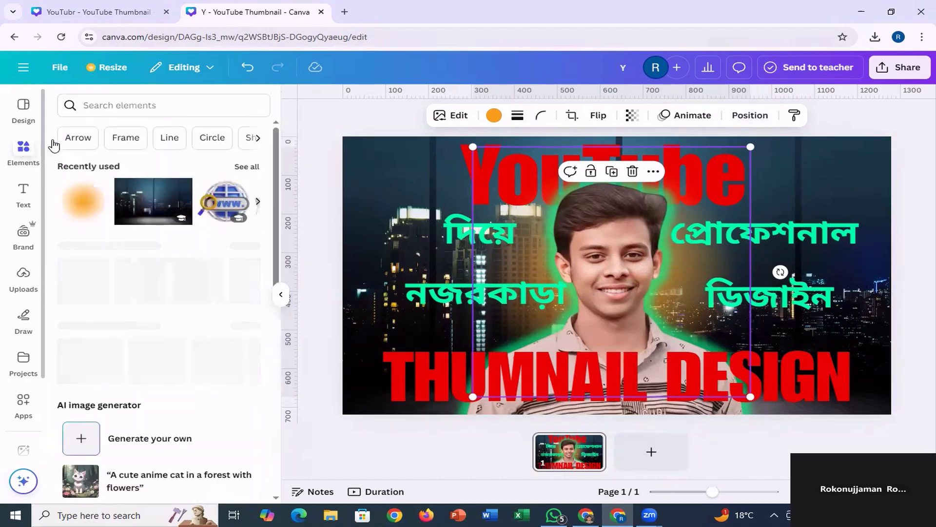
pyautogui.click(121, 101)
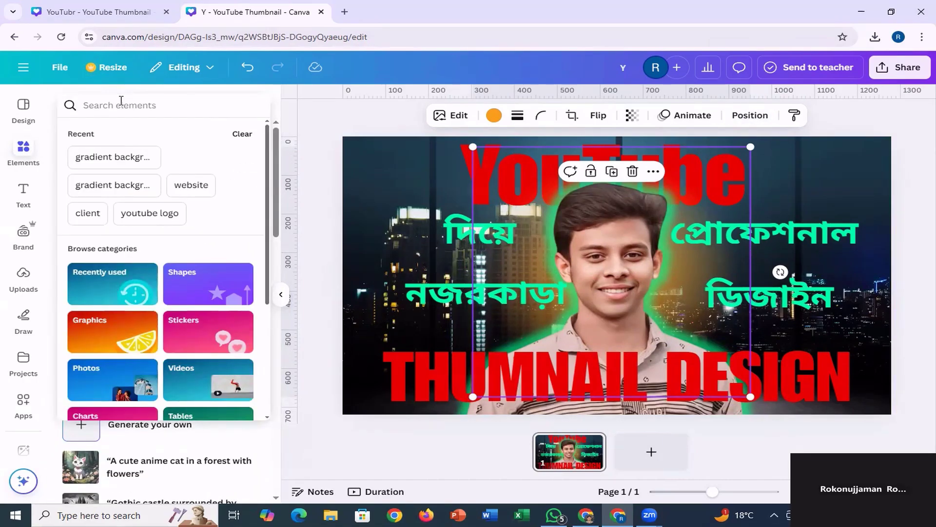
pyautogui.write('c')
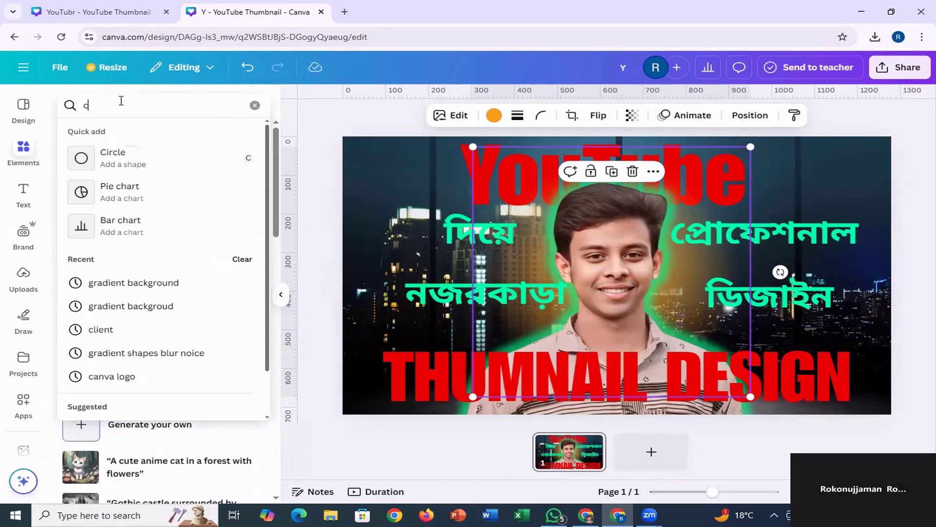
pyautogui.write('anva')
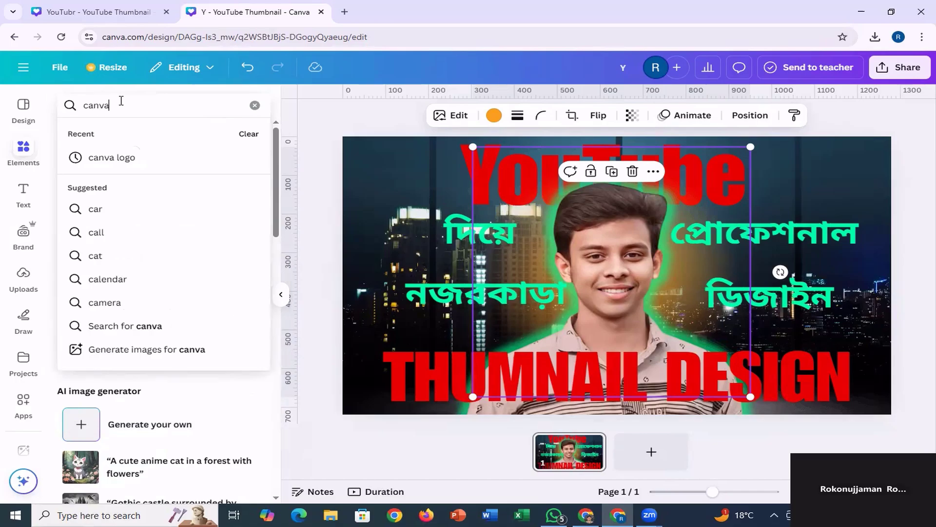
pyautogui.press('Return')
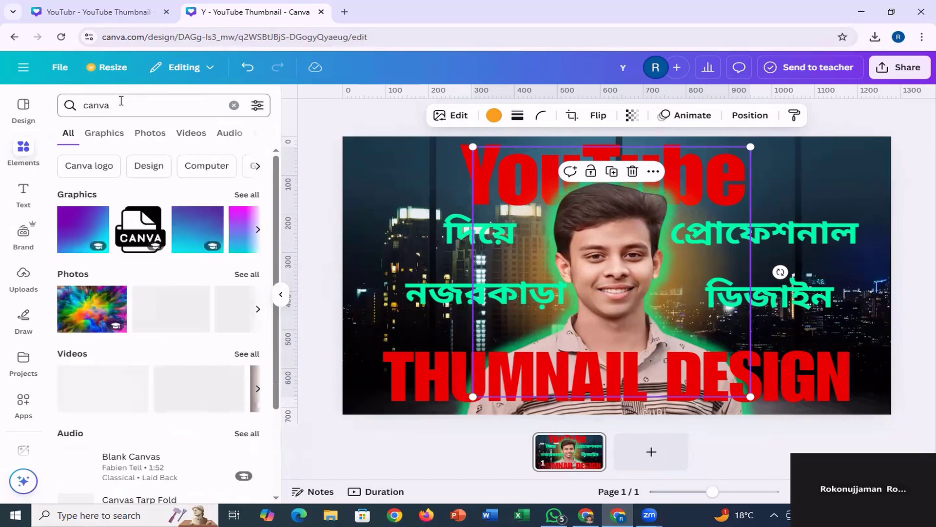
pyautogui.click(103, 132)
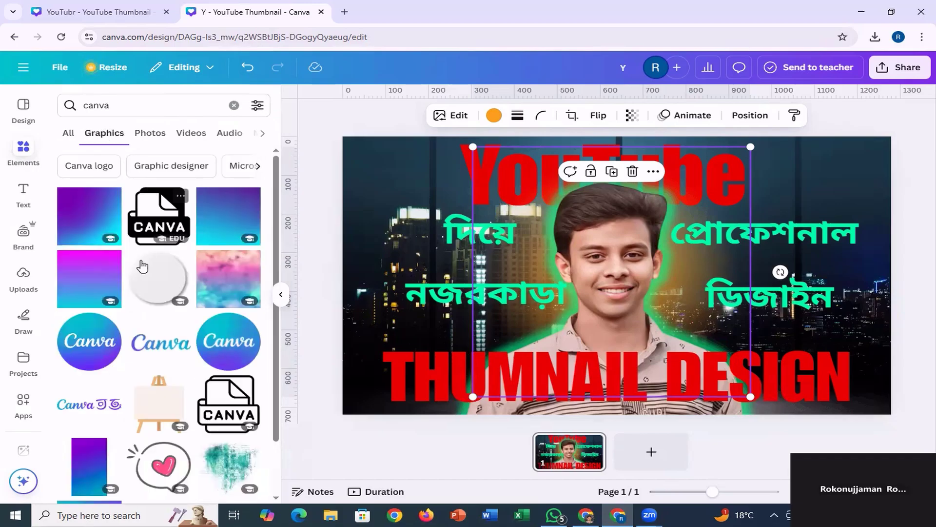
pyautogui.click(86, 340)
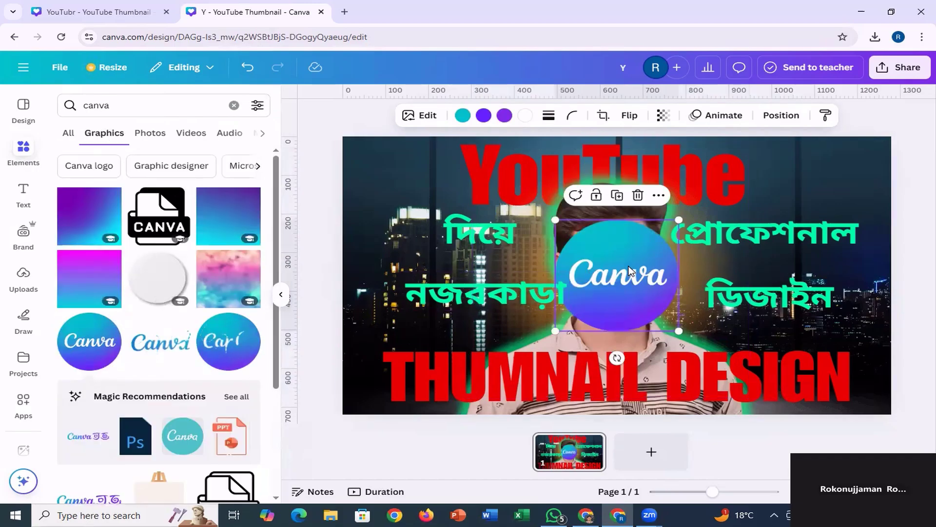
# Shrink the Canva logo to about 200 px wide and place it in the page's upper-left corner beside the YouTube title.
pyautogui.moveTo(628, 271); pyautogui.dragTo(401, 198)
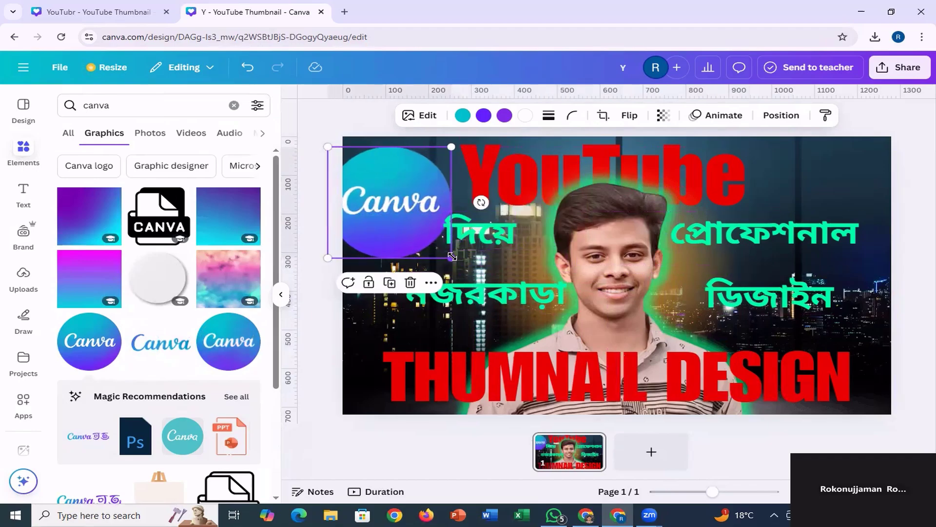
pyautogui.moveTo(451, 257); pyautogui.dragTo(419, 225)
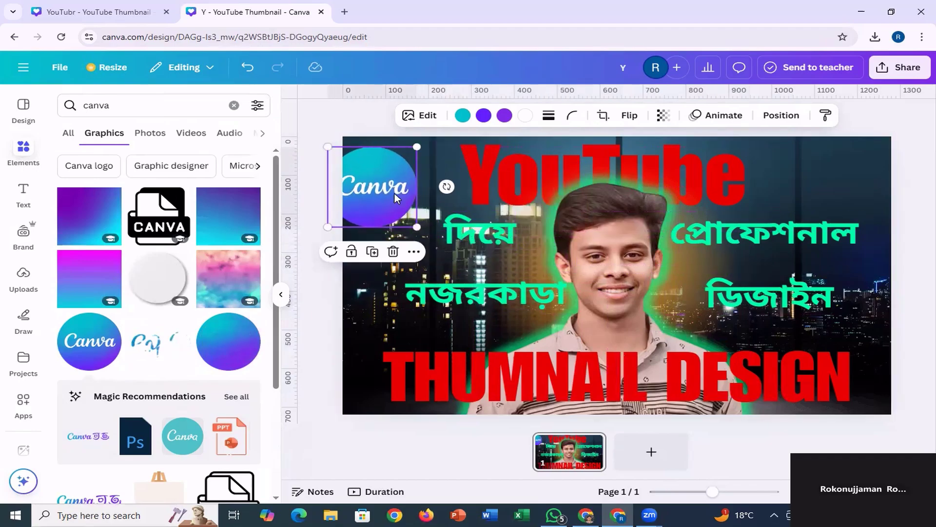
pyautogui.moveTo(394, 193); pyautogui.dragTo(414, 204)
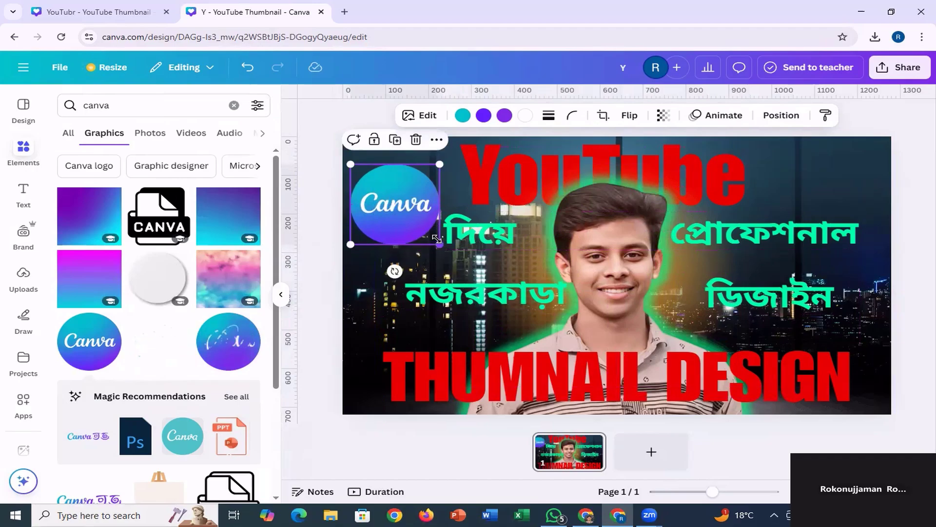
pyautogui.moveTo(438, 243); pyautogui.dragTo(408, 214)
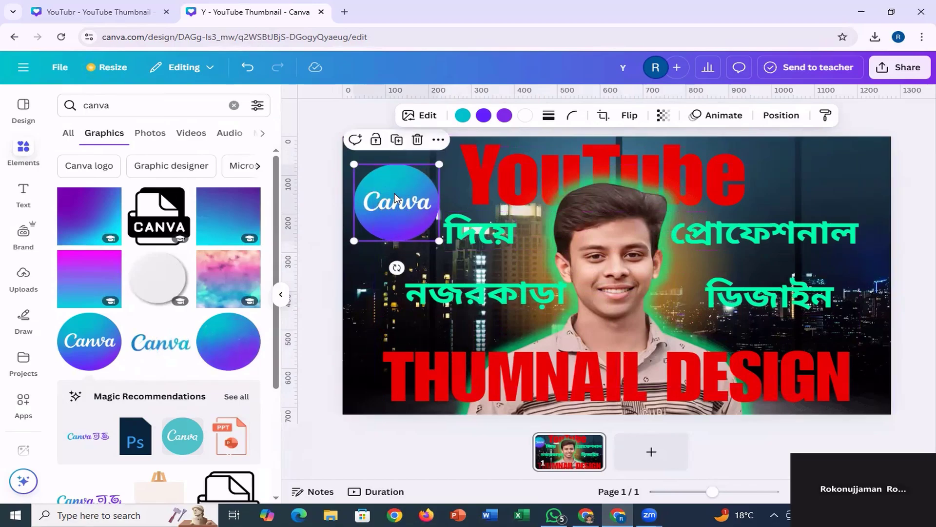
pyautogui.click(457, 195)
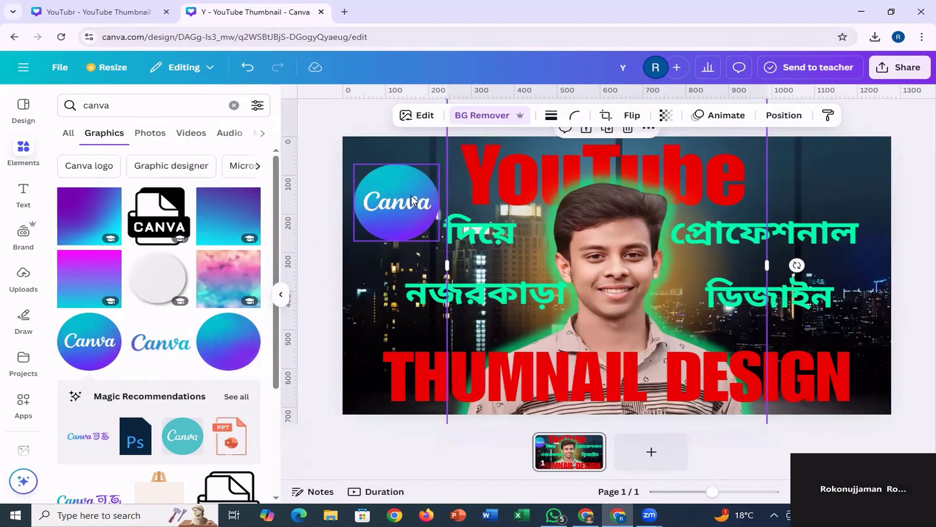
# Search the elements library's graphics for "shadow".
pyautogui.click(139, 104)
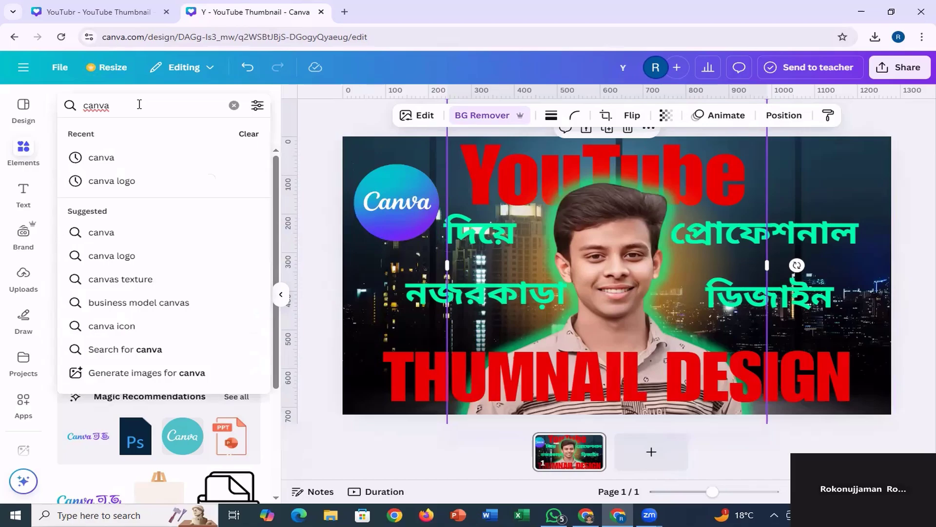
pyautogui.moveTo(139, 104); pyautogui.dragTo(63, 96)
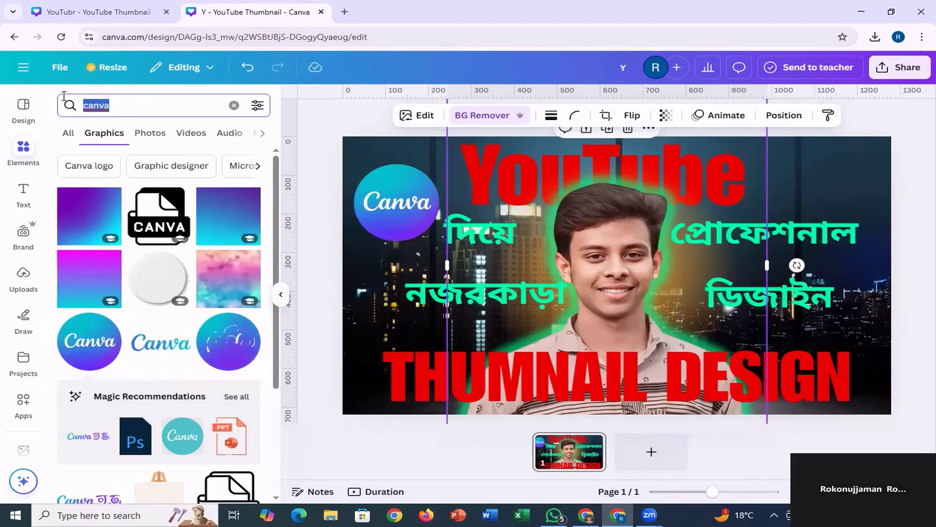
pyautogui.write('sha')
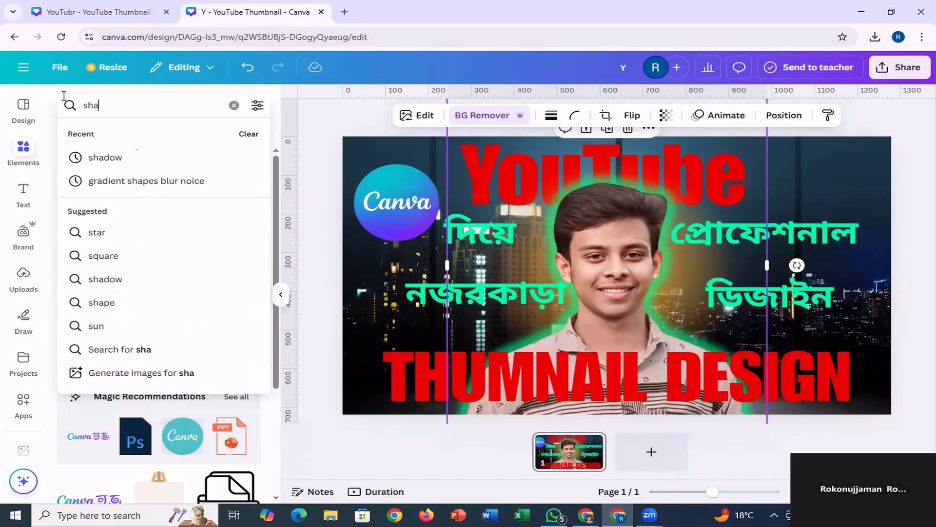
pyautogui.write('di')
pyautogui.press('BackSpace')
pyautogui.write('o')
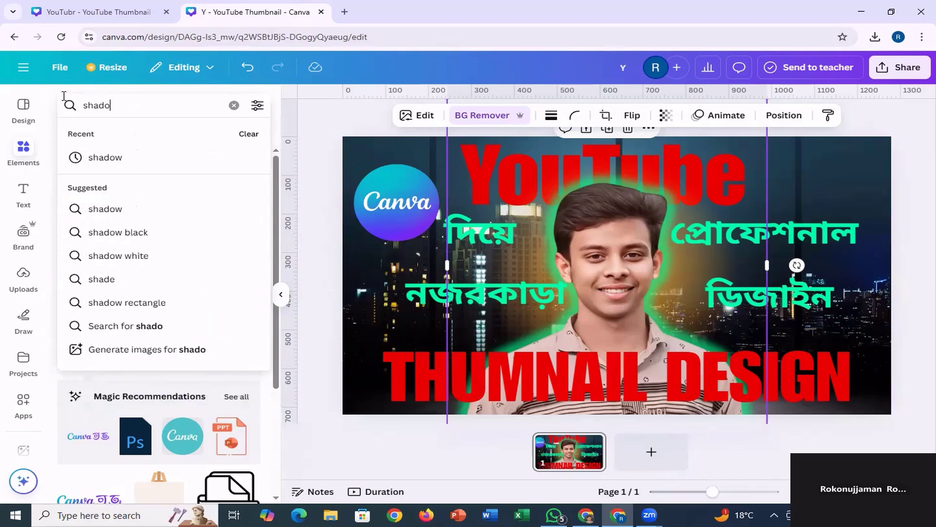
pyautogui.write('w')
pyautogui.press('Return')
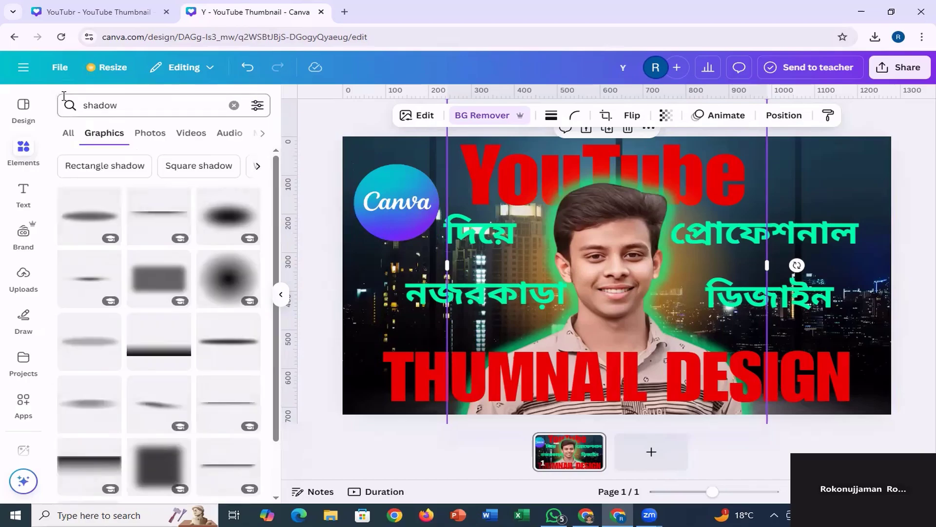
# Add the round soft-edged shadow graphic, enlarge it to about 307 px wide over the Canva logo, and send it backward behind the logo.
pyautogui.click(224, 283)
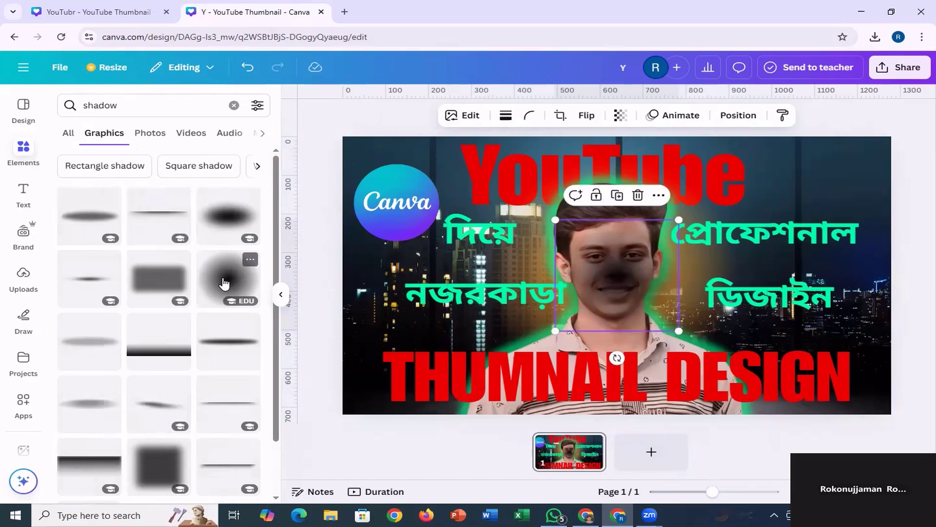
pyautogui.moveTo(616, 278); pyautogui.dragTo(393, 195)
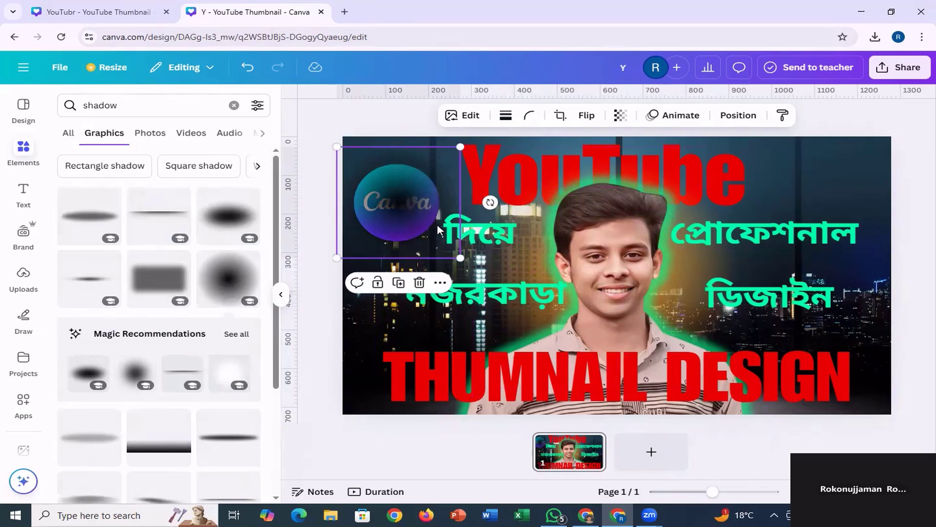
pyautogui.moveTo(458, 255); pyautogui.dragTo(468, 265)
pyautogui.moveTo(412, 206); pyautogui.dragTo(409, 203)
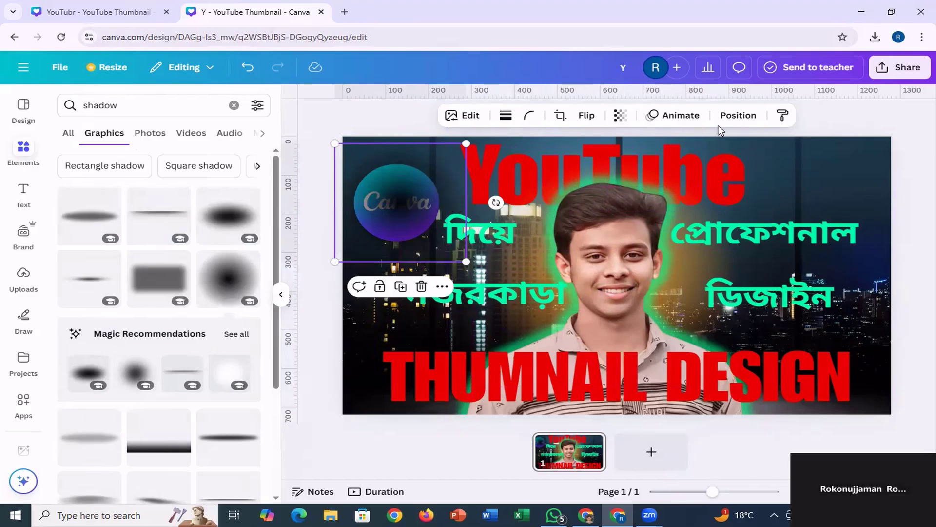
pyautogui.click(744, 116)
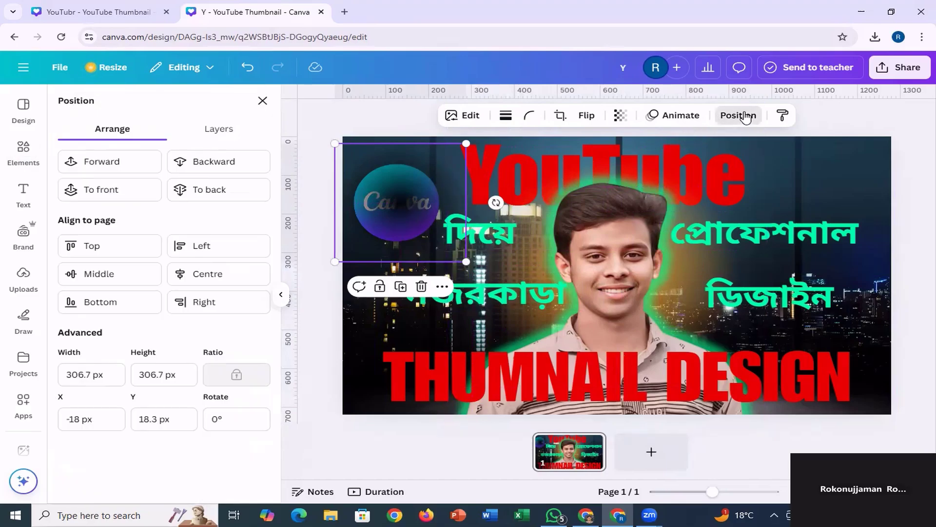
pyautogui.click(213, 166)
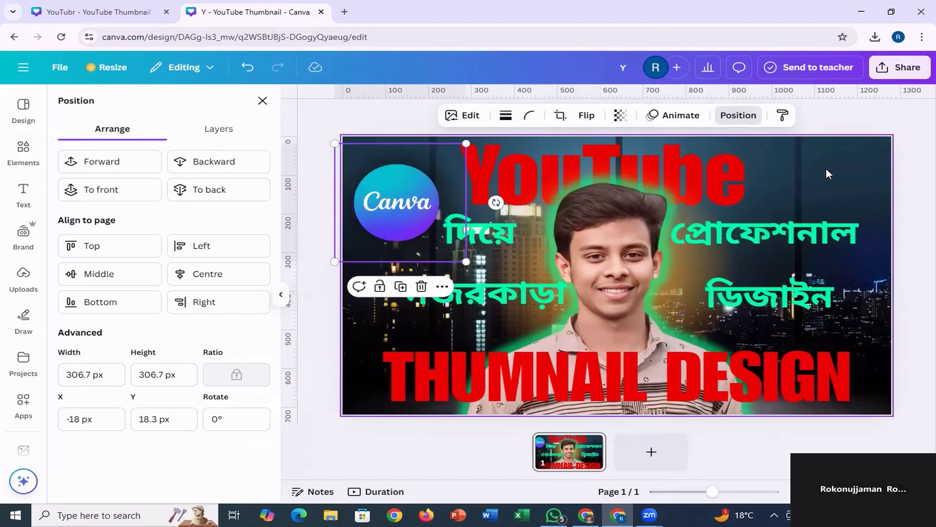
# Search the elements library's graphics for "youtube" and browse the icons for a suitable play-button or subscribe graphic.
pyautogui.click(23, 152)
pyautogui.click(138, 105)
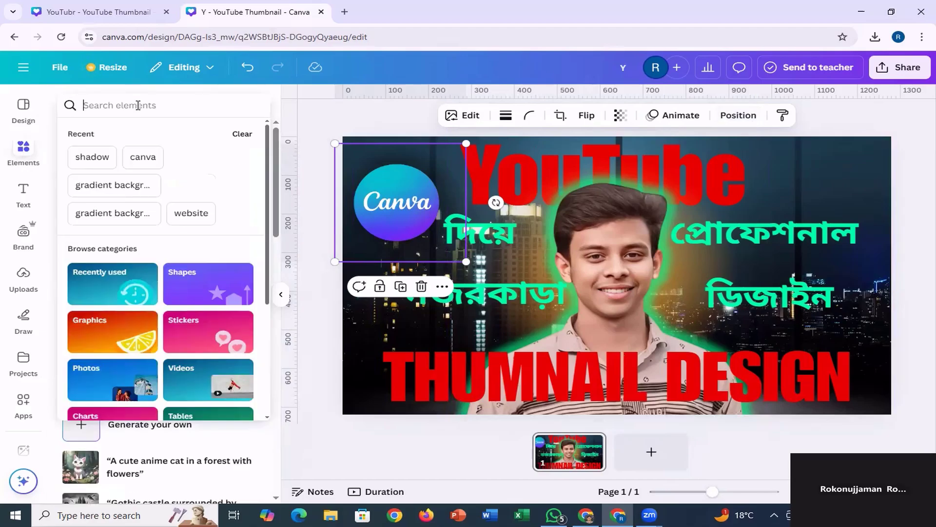
pyautogui.write('y')
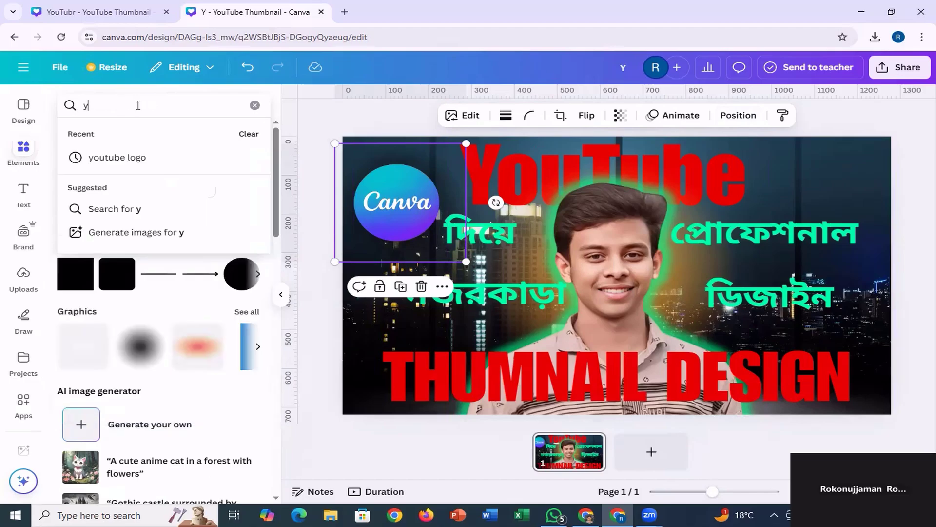
pyautogui.write('outube')
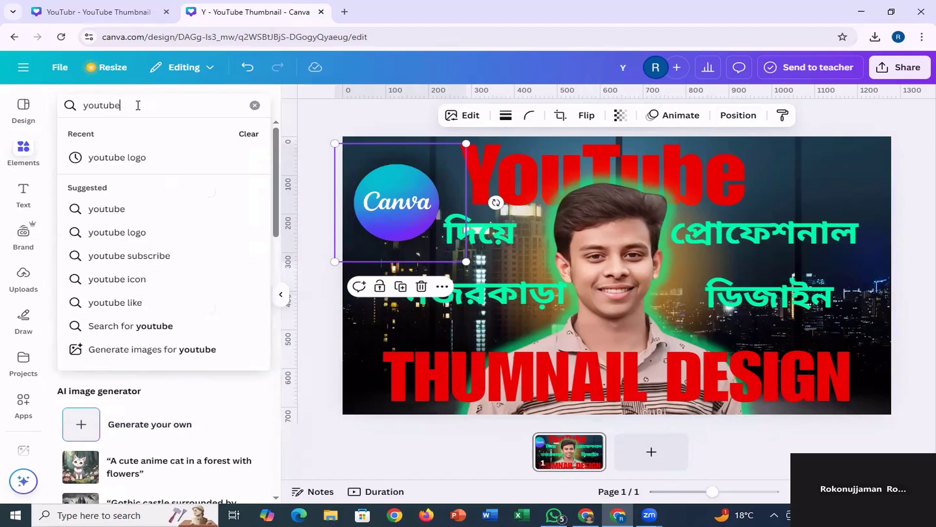
pyautogui.press('Return')
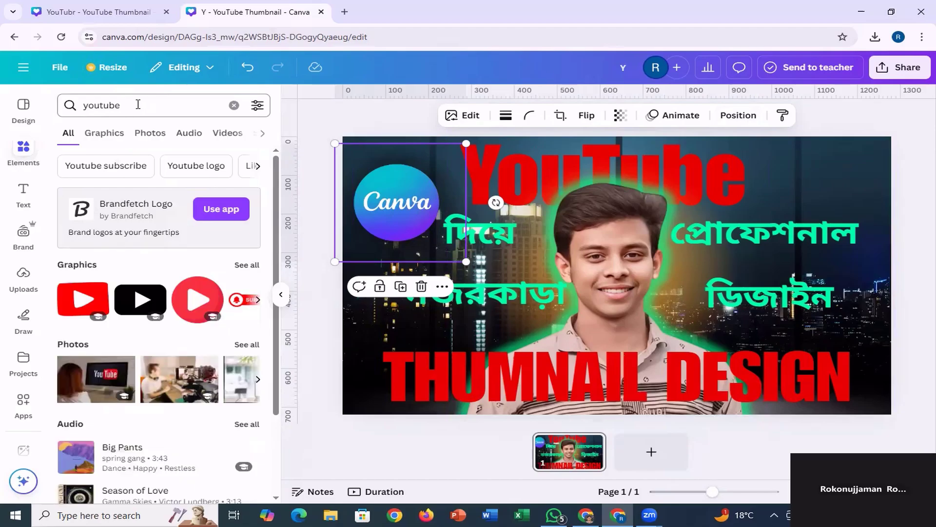
pyautogui.click(105, 133)
pyautogui.scroll(-6, 203, 310)
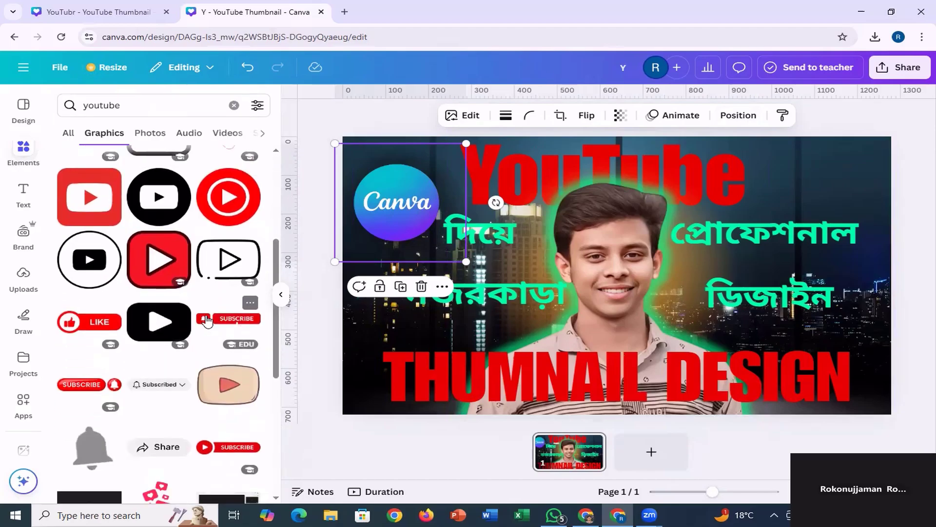
pyautogui.scroll(2, 208, 320)
pyautogui.scroll(-3, 207, 320)
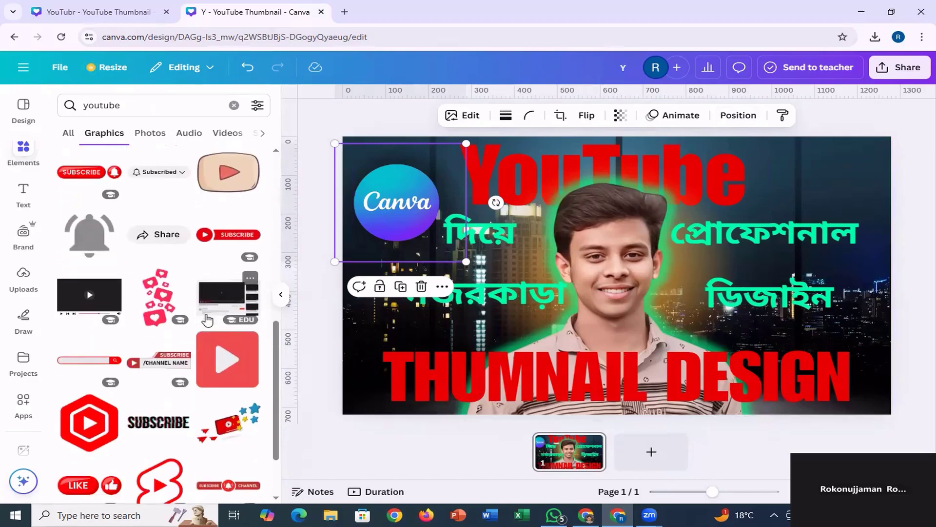
pyautogui.scroll(4, 208, 320)
pyautogui.scroll(3, 206, 319)
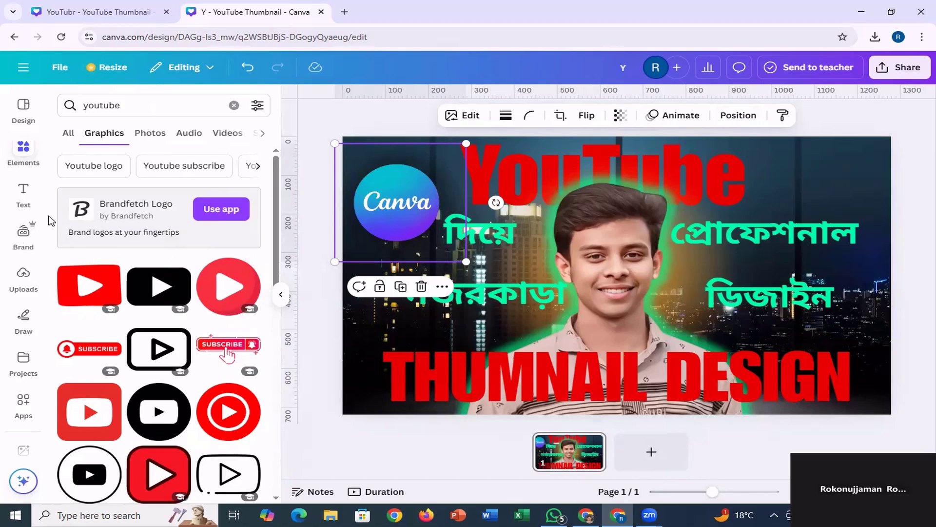
# Add a square shape and shrink it into a rectangle of about 90 × 50 px in the page's upper-right corner.
pyautogui.click(23, 148)
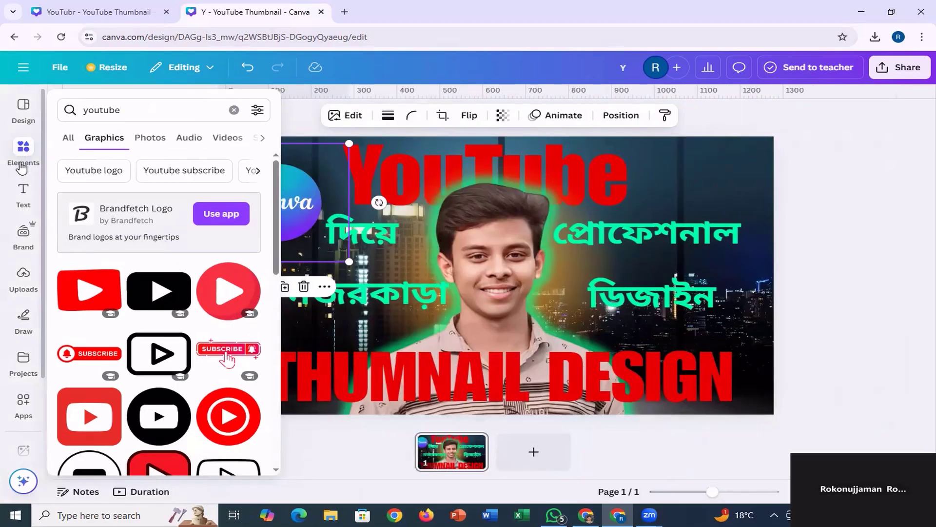
pyautogui.click(234, 110)
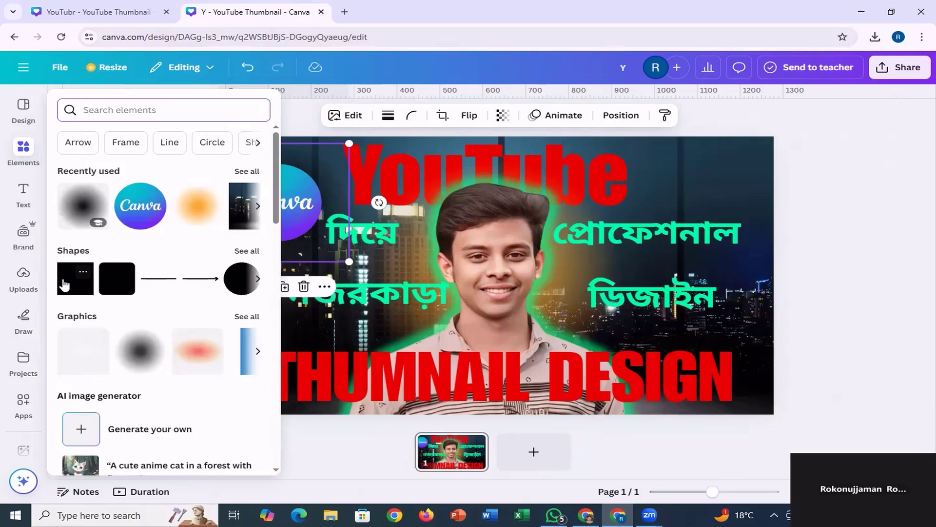
pyautogui.click(64, 283)
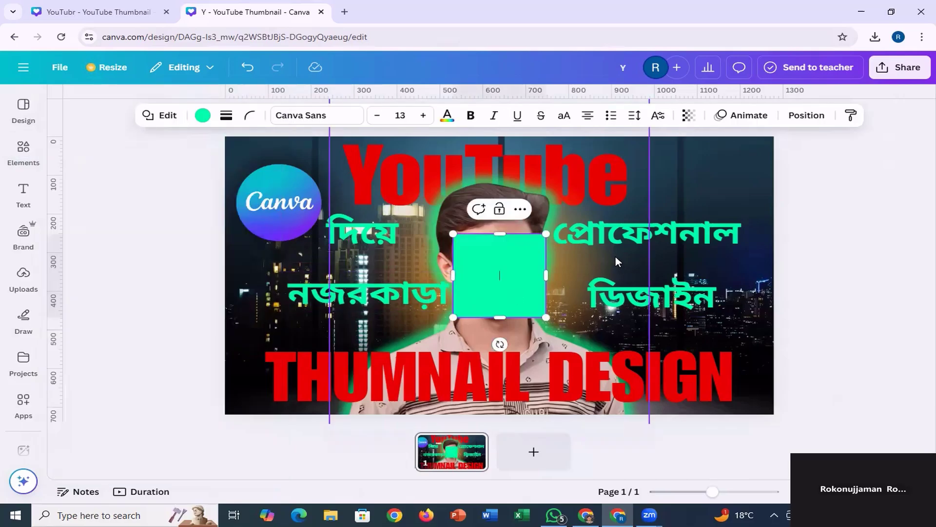
pyautogui.moveTo(491, 269); pyautogui.dragTo(688, 197)
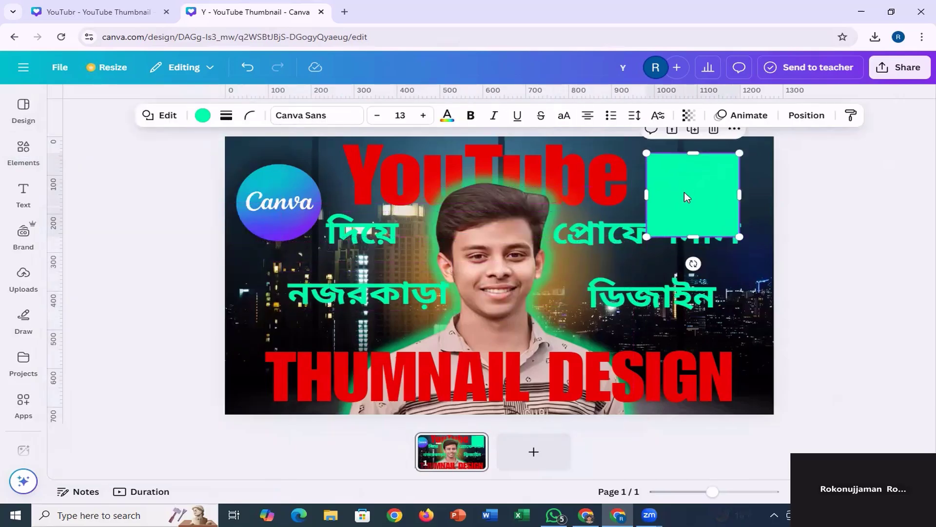
pyautogui.moveTo(647, 236); pyautogui.dragTo(701, 173)
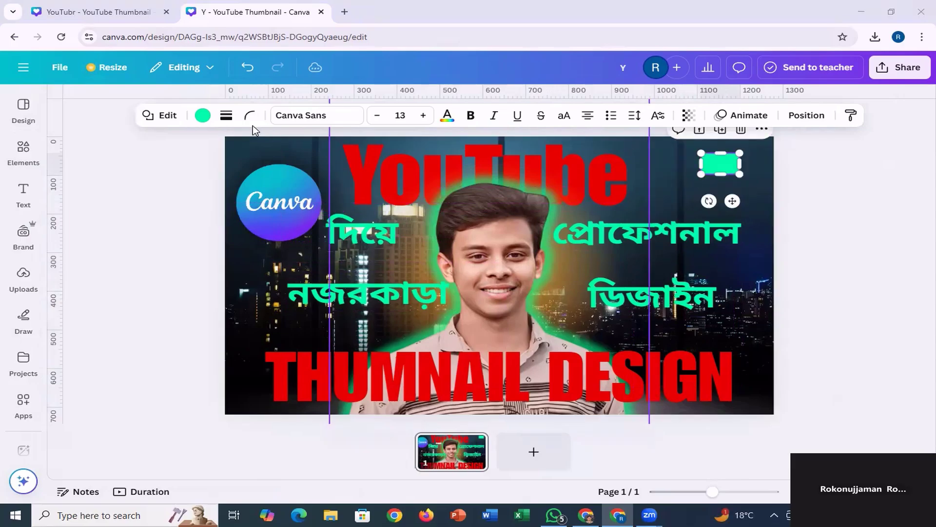
pyautogui.click(697, 164)
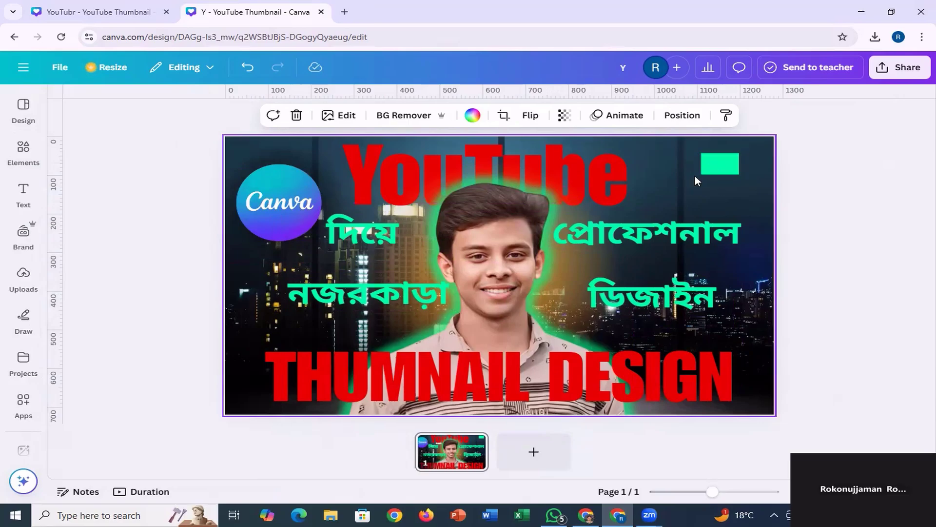
# Set the corner rounding of the small green rectangle to 14.
pyautogui.click(715, 164)
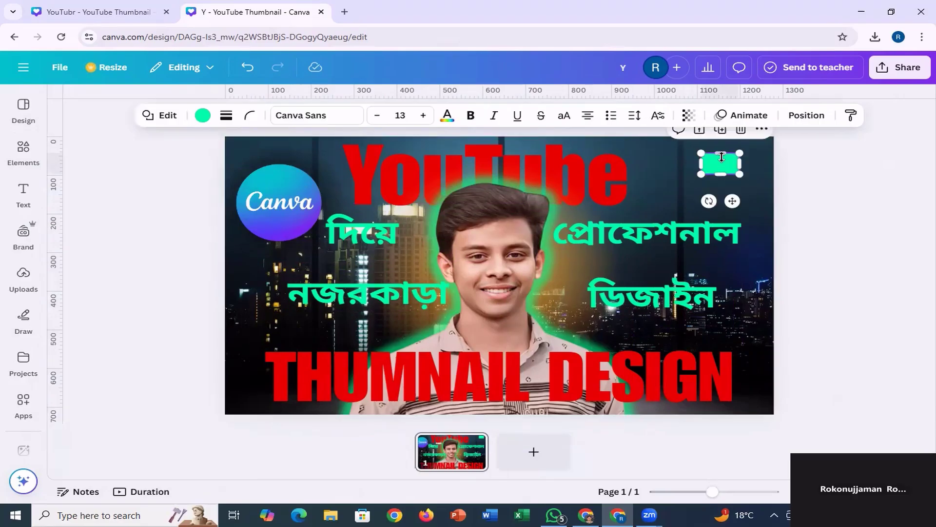
pyautogui.click(250, 118)
pyautogui.moveTo(183, 166); pyautogui.dragTo(198, 168)
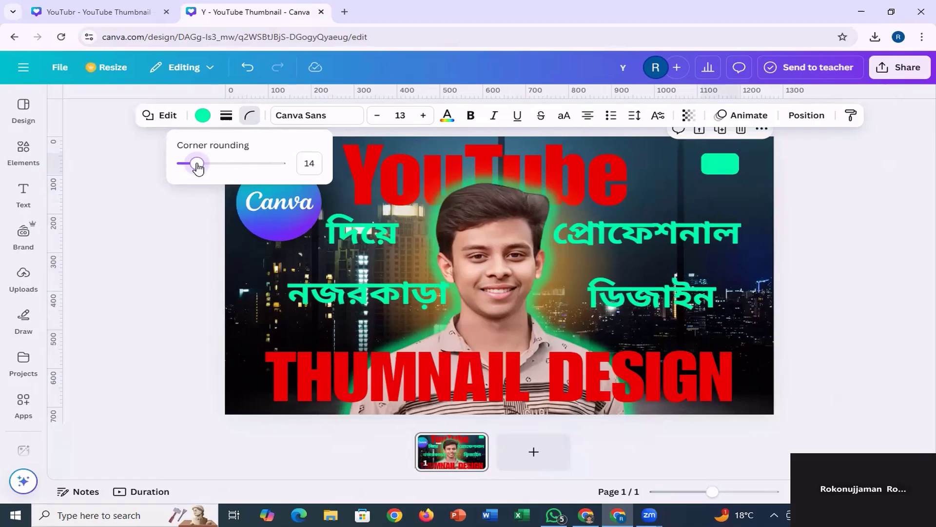
pyautogui.click(665, 181)
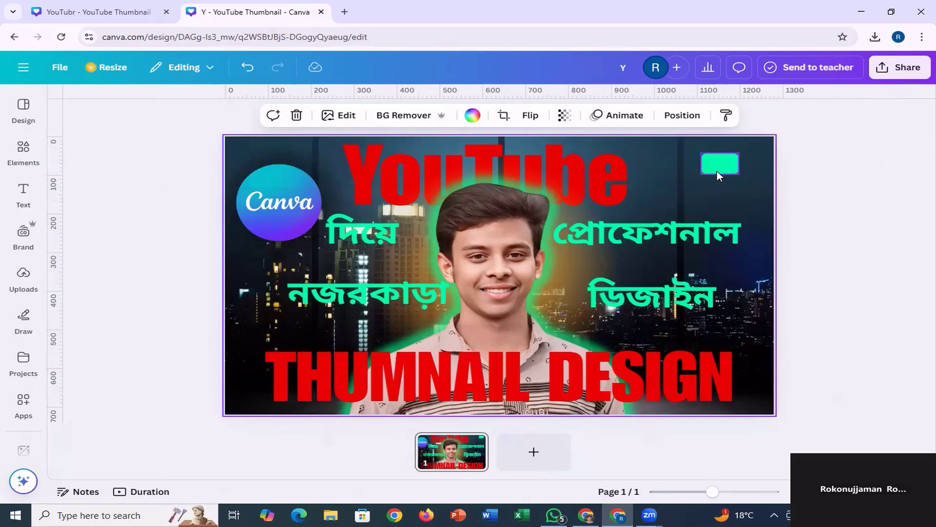
# Add an upright triangle from the full shapes collection and rotate it about 90° counterclockwise so it points left.
pyautogui.click(23, 149)
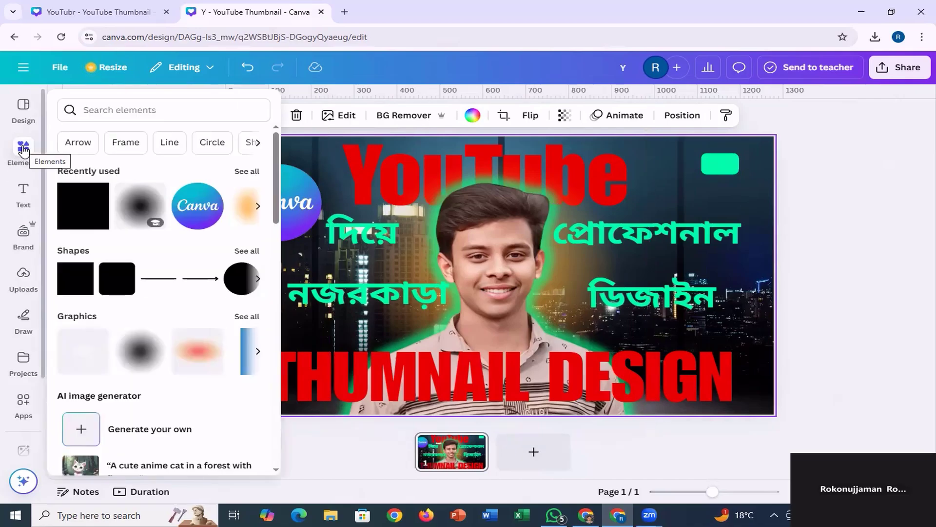
pyautogui.click(249, 251)
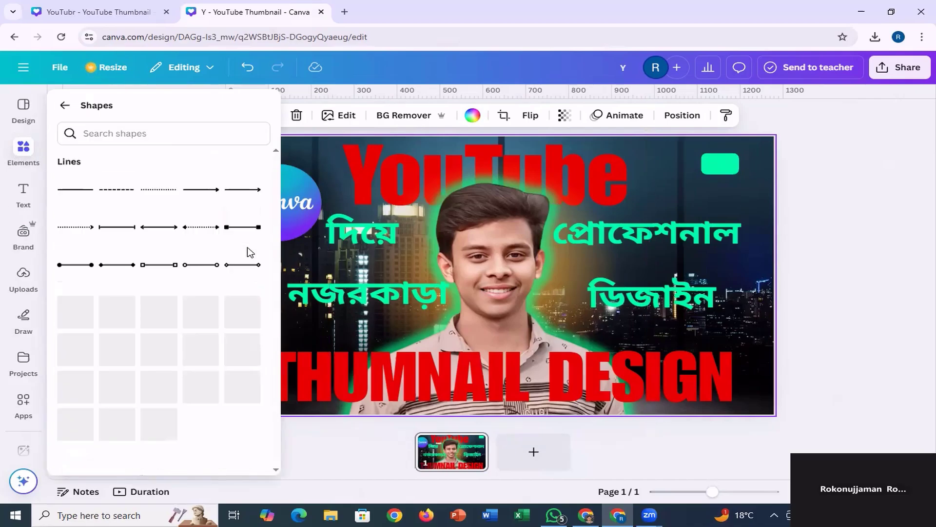
pyautogui.click(195, 335)
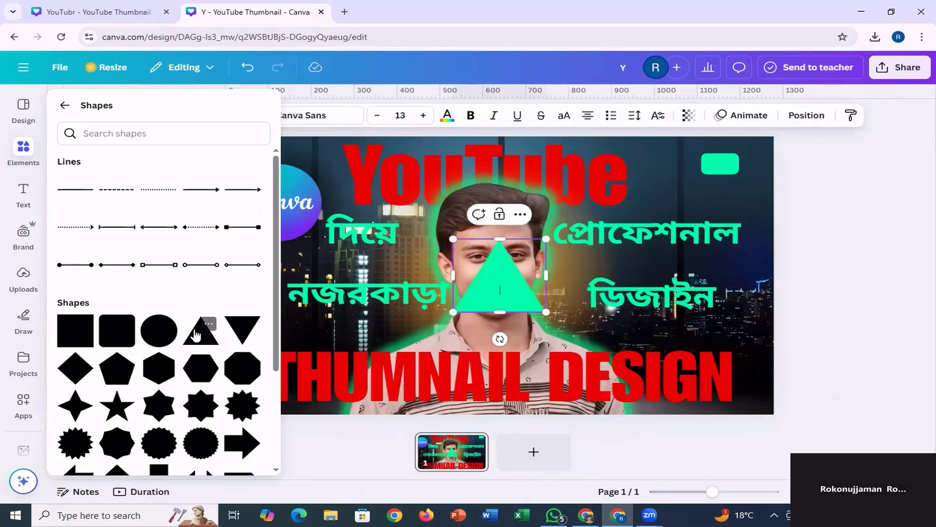
pyautogui.click(499, 288)
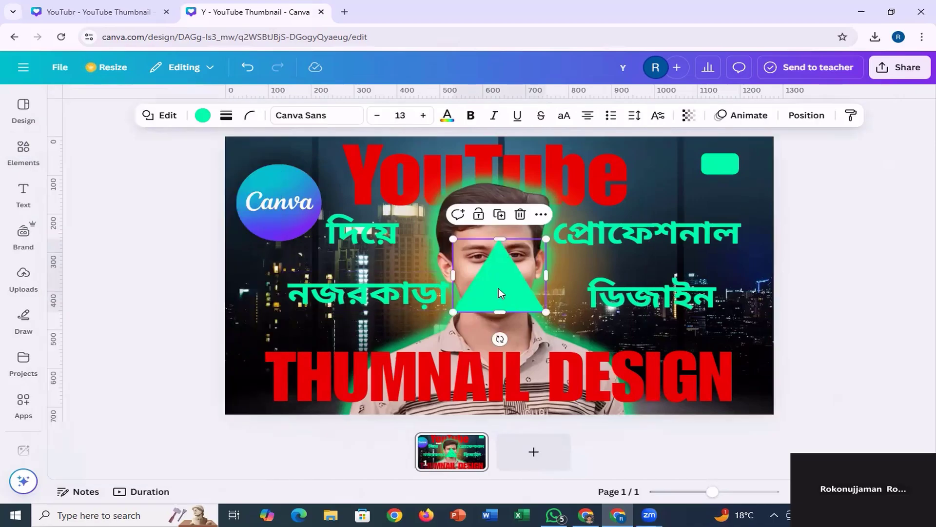
pyautogui.moveTo(500, 339); pyautogui.dragTo(552, 272)
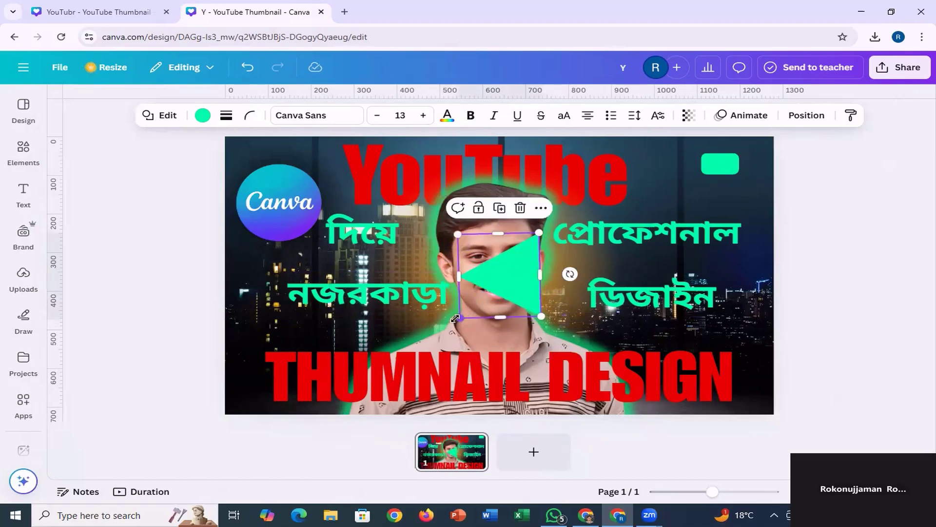
# Shrink the left-pointing triangle to about 40 px and place it just below the rounded rectangle in the page's upper-right corner.
pyautogui.moveTo(460, 317); pyautogui.dragTo(519, 286)
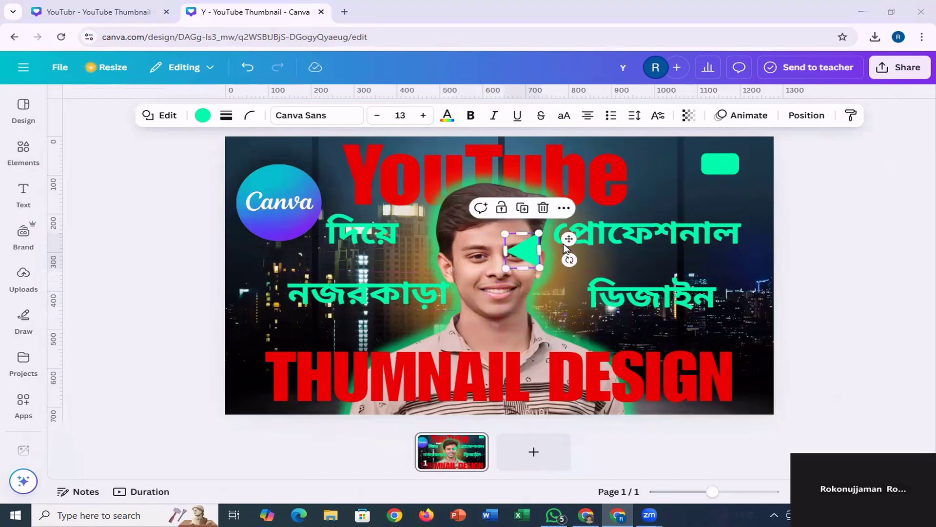
pyautogui.moveTo(569, 239); pyautogui.dragTo(765, 180)
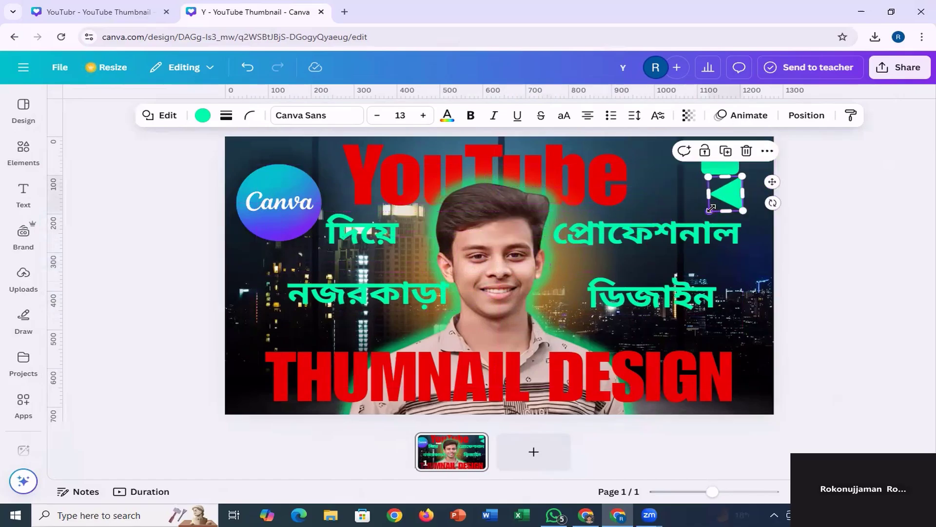
pyautogui.moveTo(711, 209); pyautogui.dragTo(726, 193)
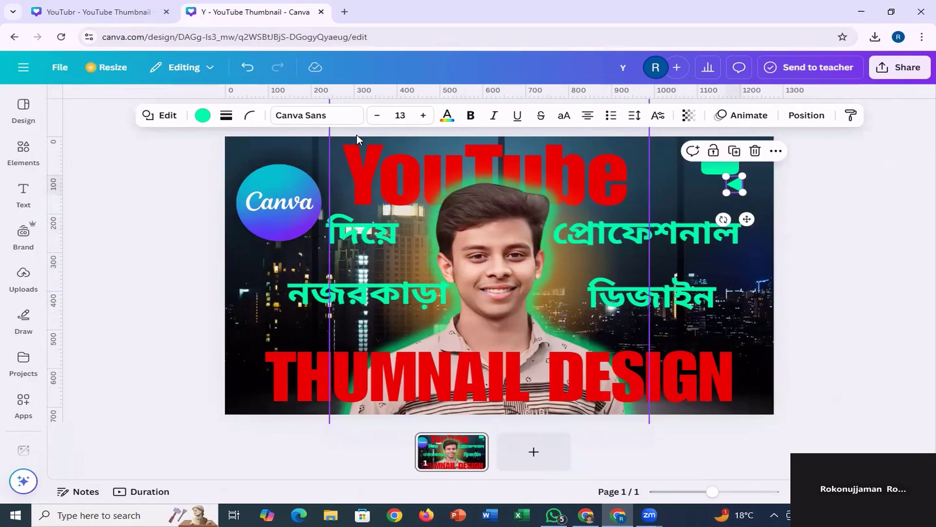
# Set the corner rounding of the small triangle to 7.
pyautogui.click(250, 116)
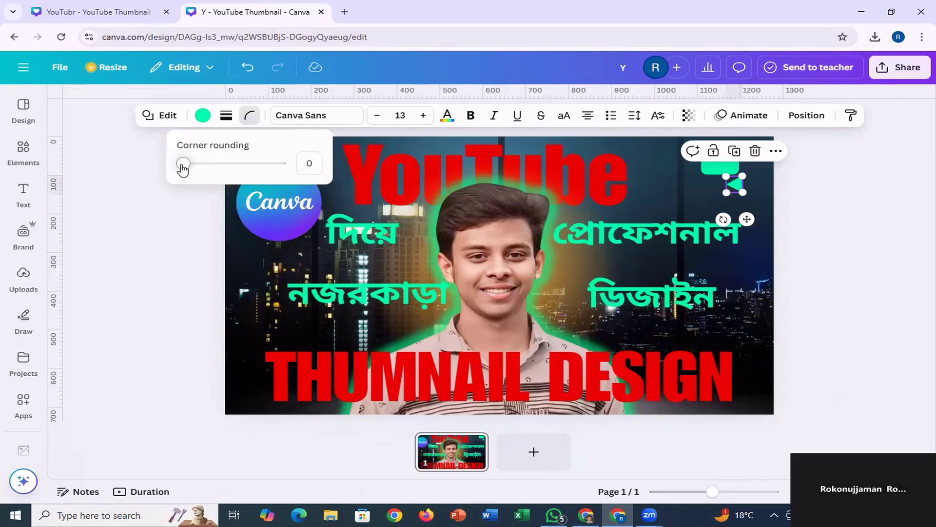
pyautogui.moveTo(183, 169); pyautogui.dragTo(190, 170)
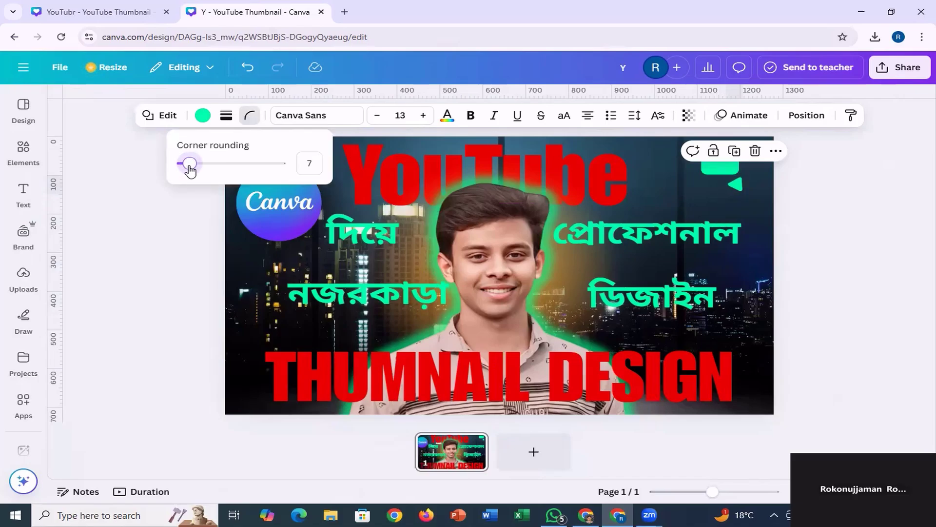
pyautogui.click(657, 194)
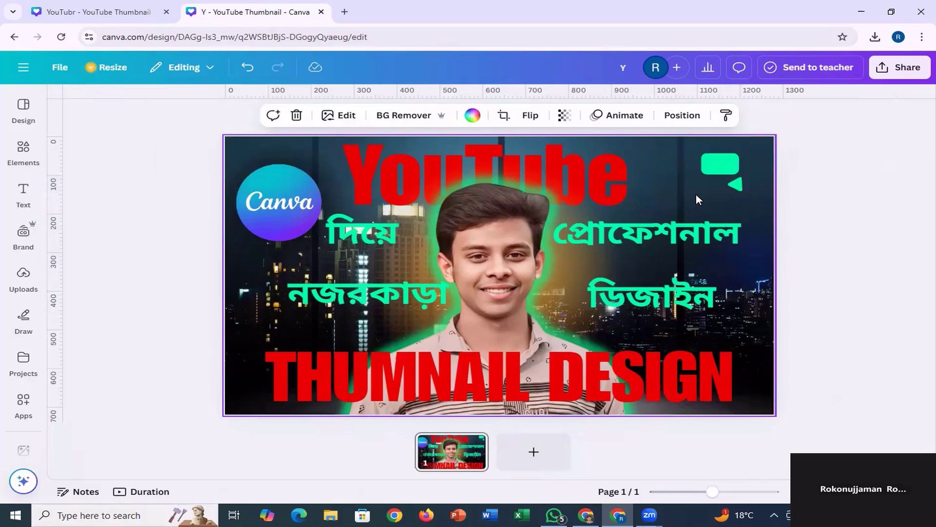
# Nudge the small triangle about 20 px left and slightly down beneath the rounded rectangle.
pyautogui.click(735, 185)
pyautogui.moveTo(746, 217)
pyautogui.mouseDown()
pyautogui.moveTo(729, 200)
pyautogui.moveTo(736, 222)
pyautogui.mouseUp()
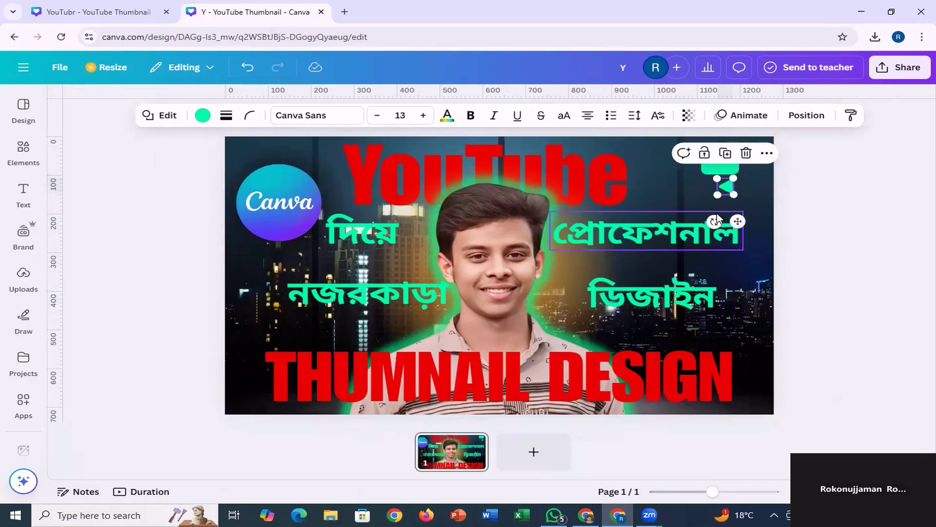
pyautogui.click(680, 179)
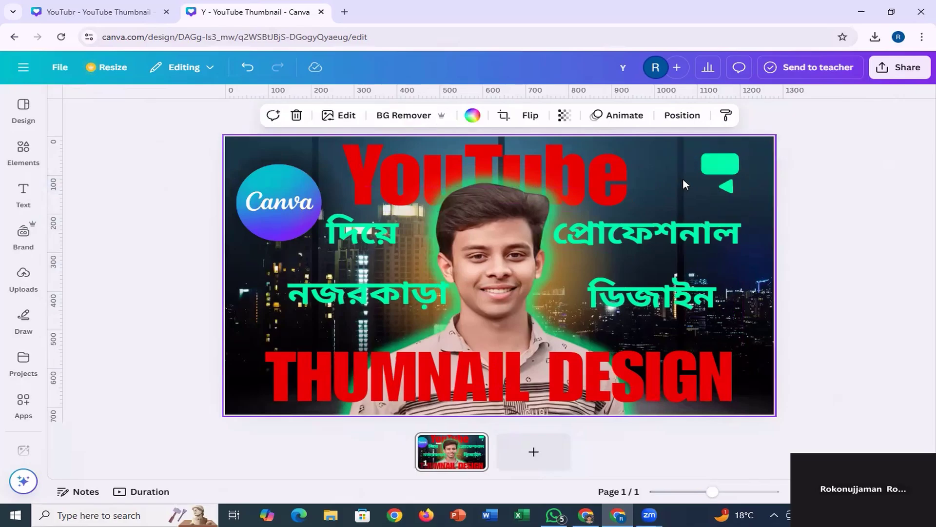
# Recolour the rounded rectangle in the page's upper-right corner with the document's red.
pyautogui.click(724, 168)
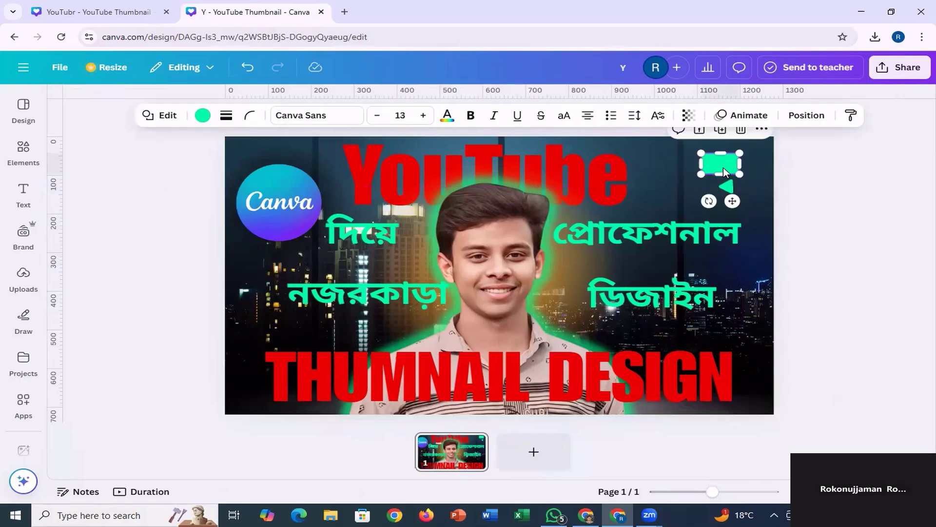
pyautogui.click(202, 115)
pyautogui.click(106, 267)
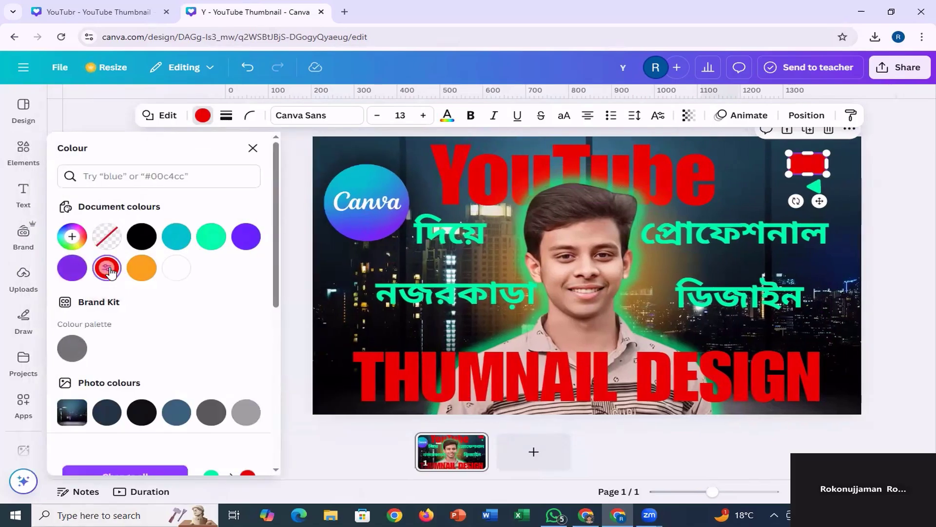
pyautogui.click(751, 184)
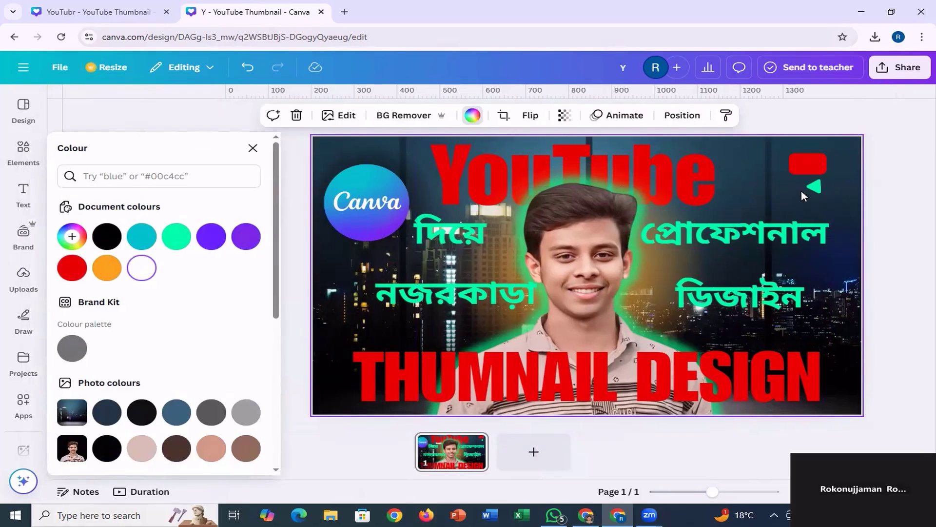
# Recolour the small left-pointing triangle white and centre it on the red rounded rectangle.
pyautogui.click(814, 185)
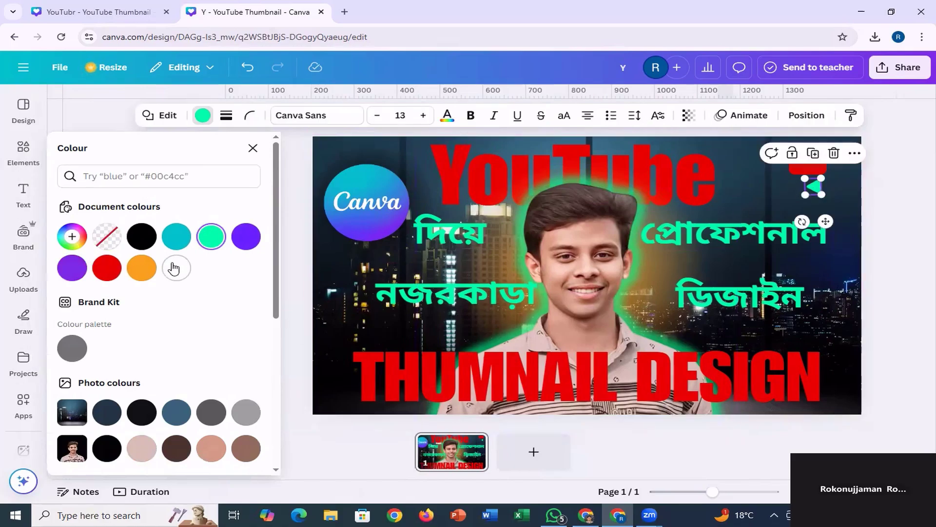
pyautogui.moveTo(819, 229); pyautogui.dragTo(816, 197)
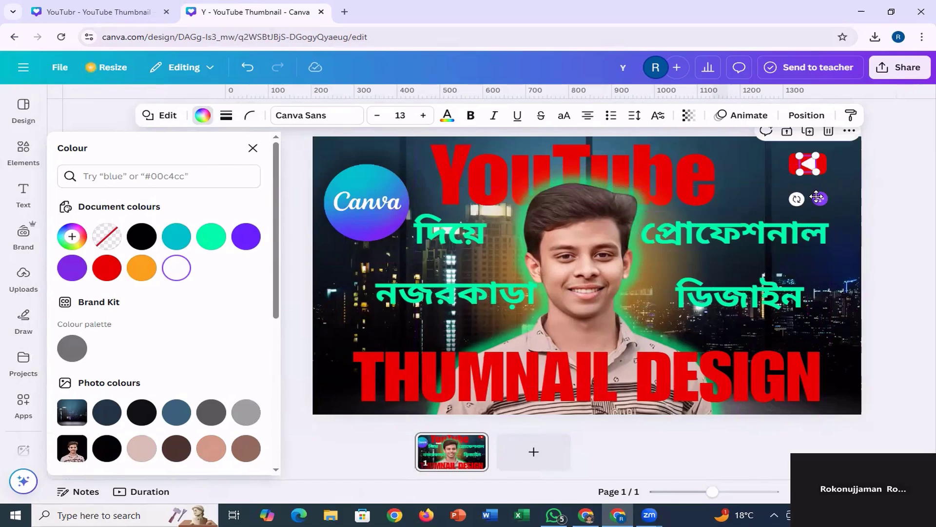
pyautogui.click(766, 180)
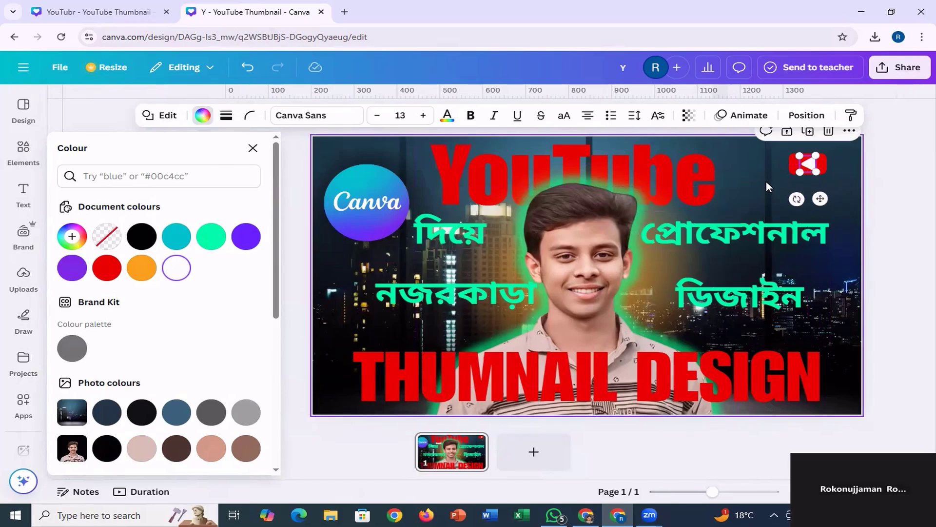
pyautogui.click(812, 168)
pyautogui.moveTo(811, 165); pyautogui.dragTo(810, 164)
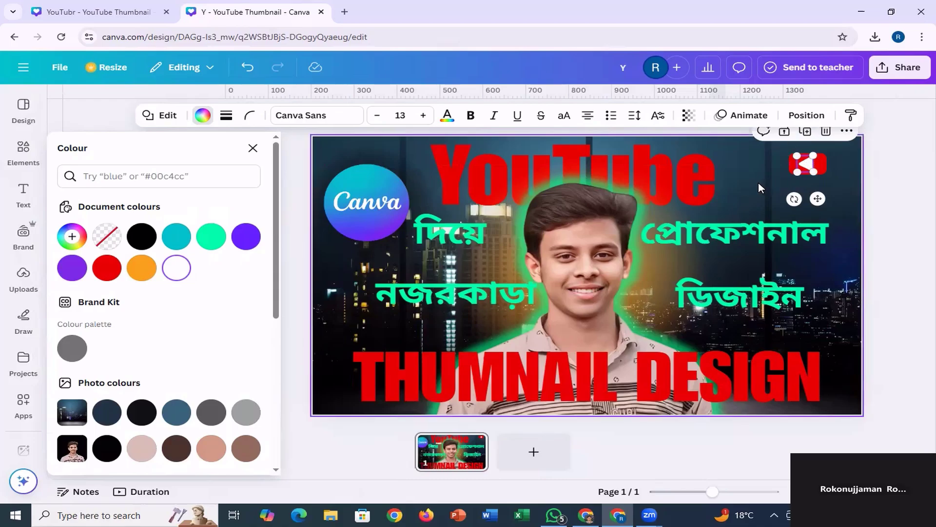
pyautogui.click(832, 183)
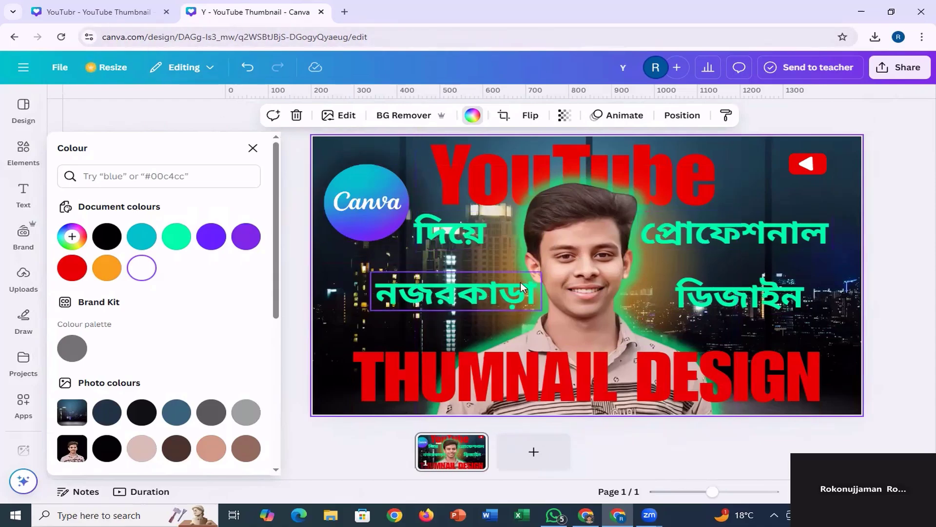
# Switch to the YouTubr reference design, reposition the speckled gradient around its Canva logo and set that gradient's transparency to 61.
pyautogui.click(105, 11)
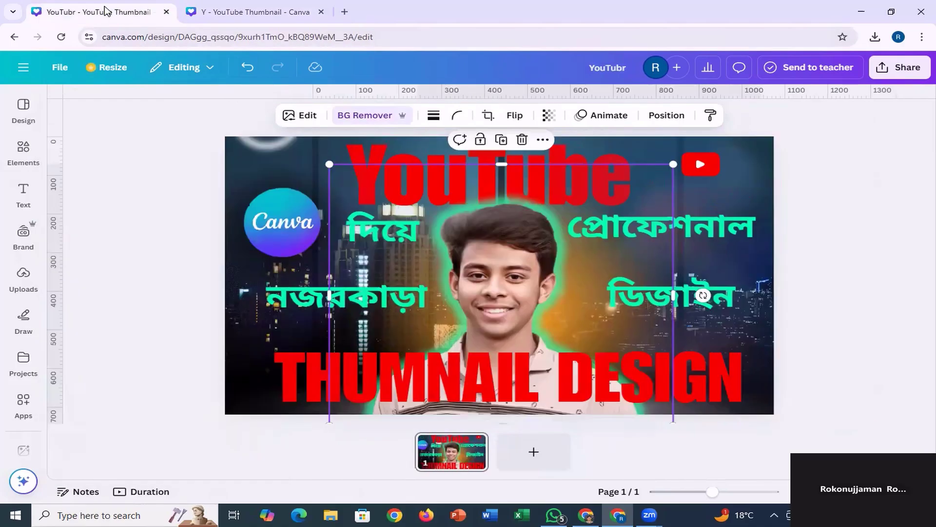
pyautogui.click(241, 277)
pyautogui.moveTo(250, 308); pyautogui.dragTo(293, 271)
pyautogui.click(550, 116)
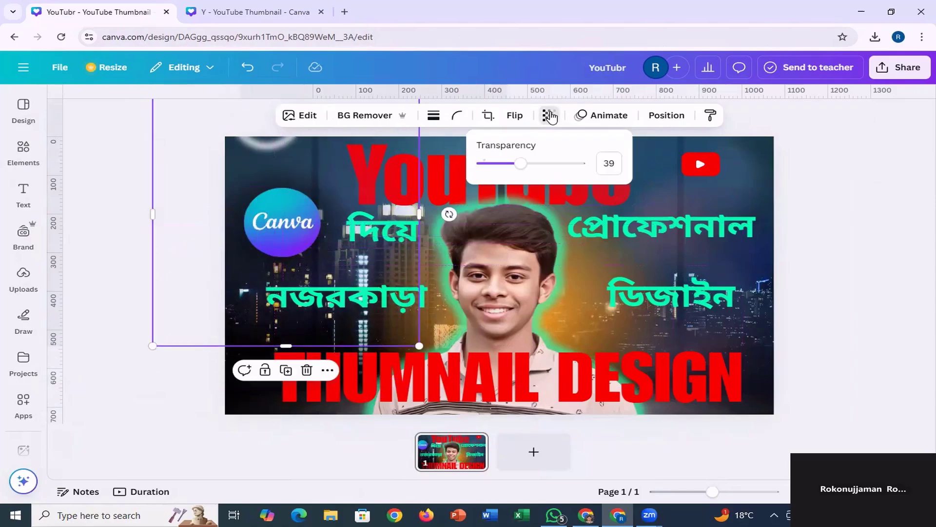
pyautogui.moveTo(513, 163); pyautogui.dragTo(592, 167)
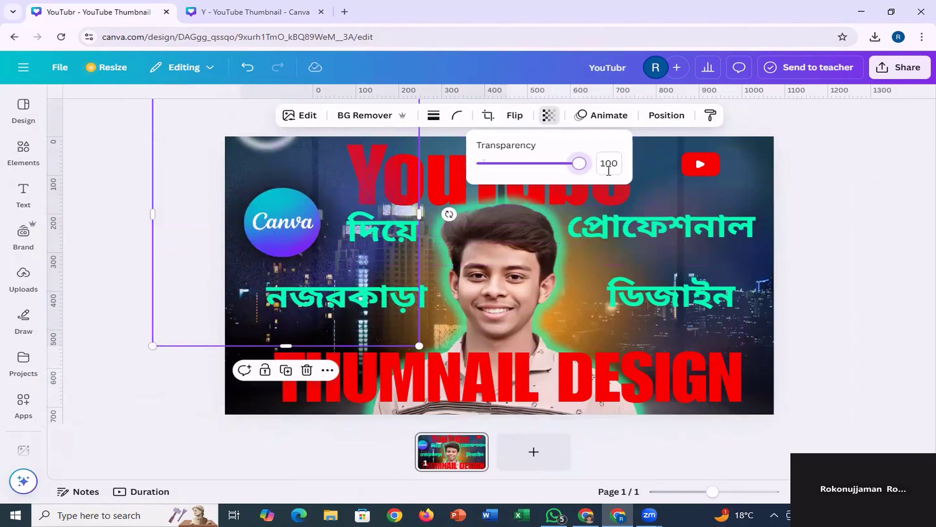
pyautogui.moveTo(271, 307)
pyautogui.mouseDown()
pyautogui.moveTo(259, 320)
pyautogui.moveTo(259, 312)
pyautogui.mouseUp()
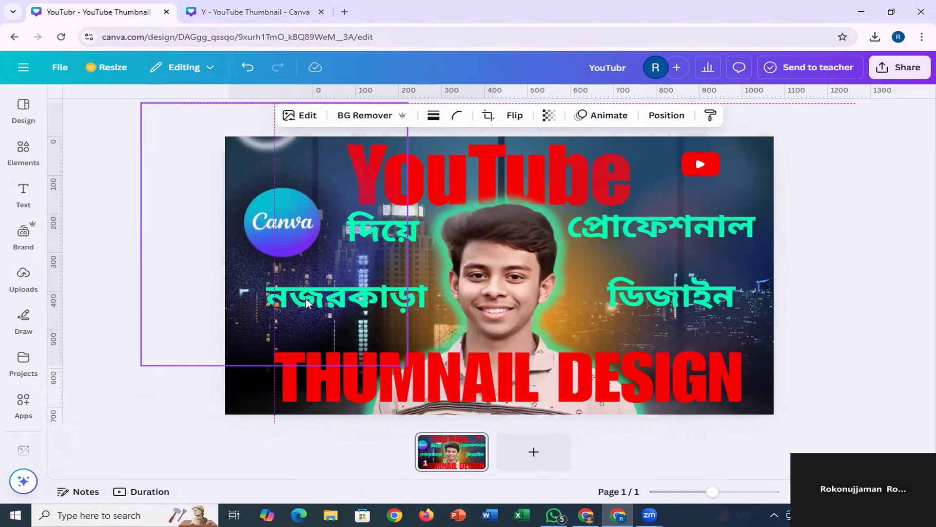
pyautogui.click(549, 116)
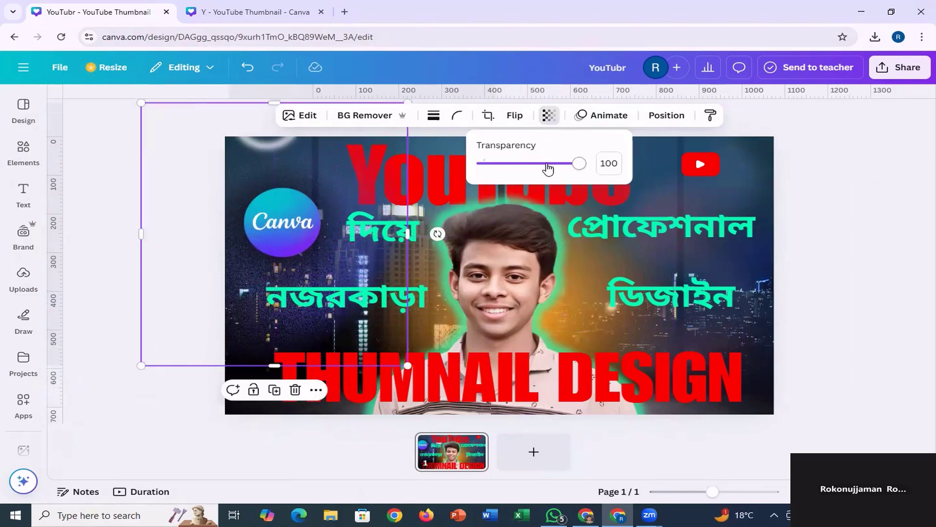
pyautogui.moveTo(548, 169); pyautogui.dragTo(544, 171)
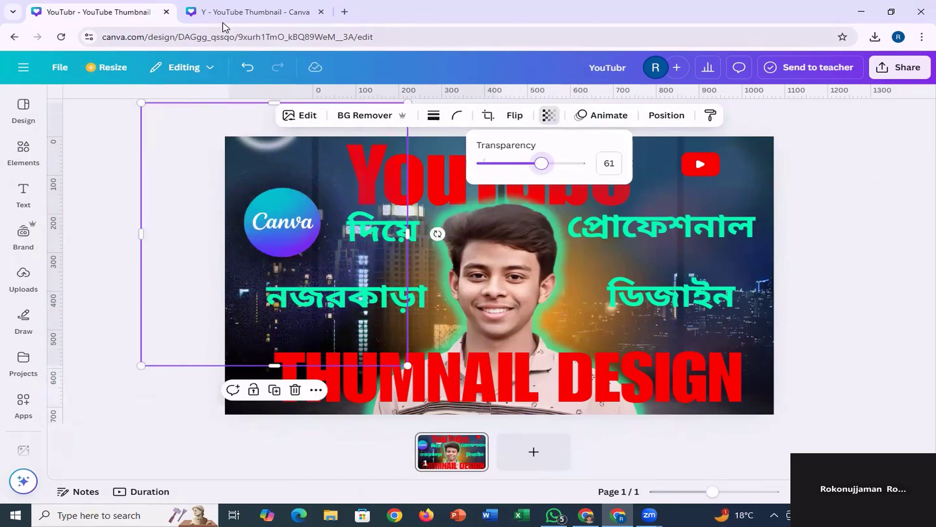
# Return to the Y thumbnail design and search the elements for "gradient shapes blur noice", limiting the results to graphics.
pyautogui.click(253, 10)
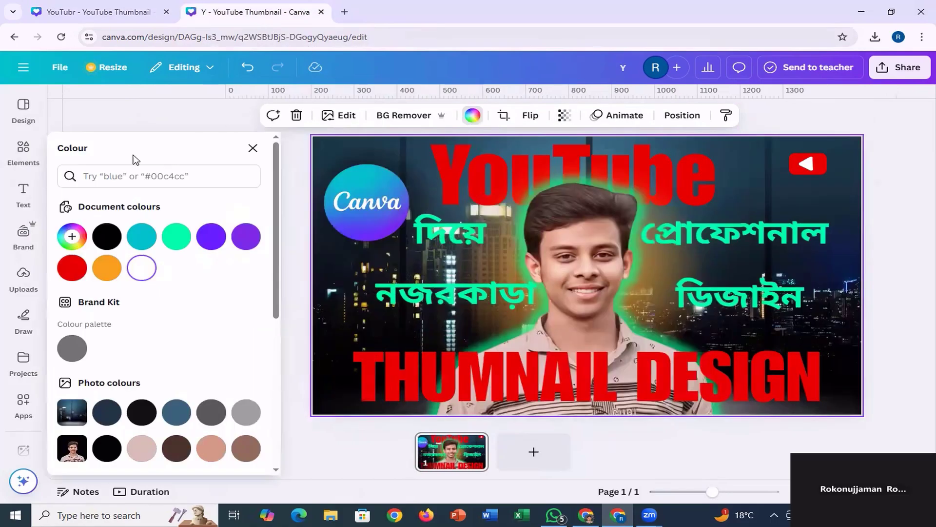
pyautogui.click(22, 149)
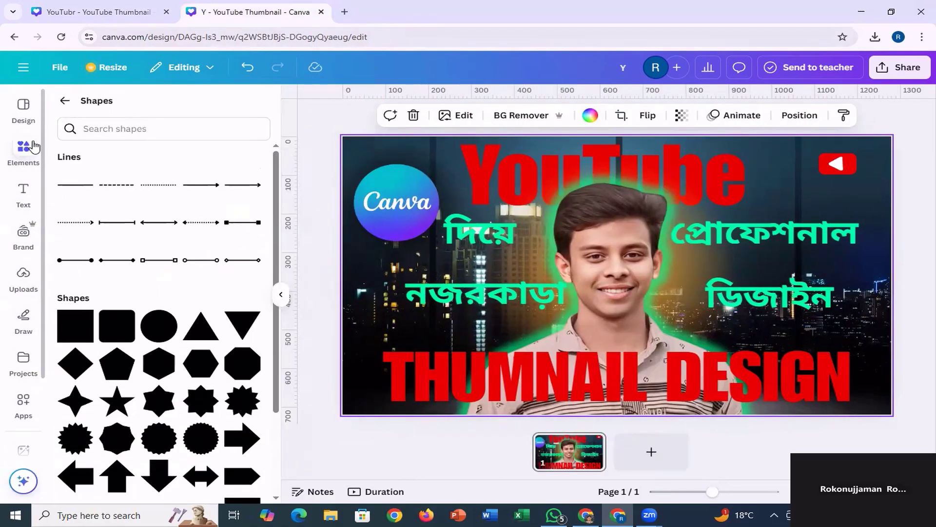
pyautogui.click(34, 146)
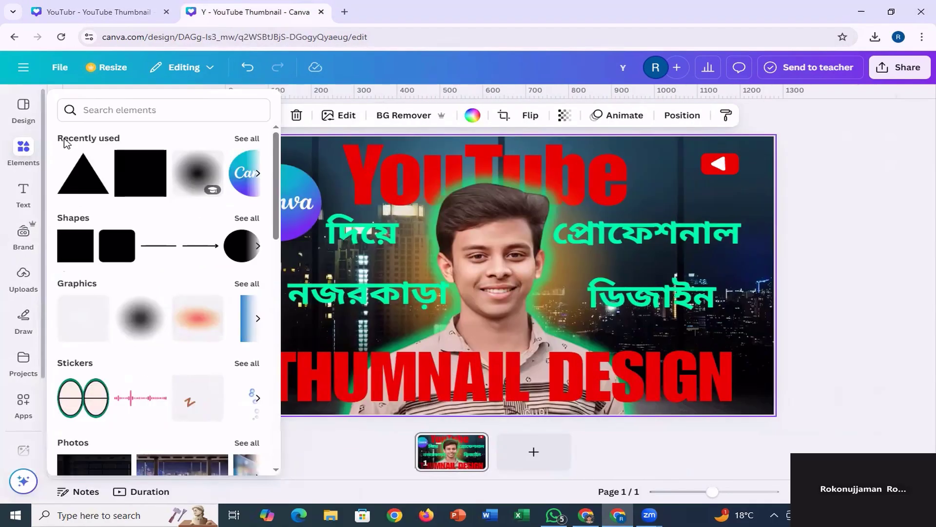
pyautogui.click(144, 108)
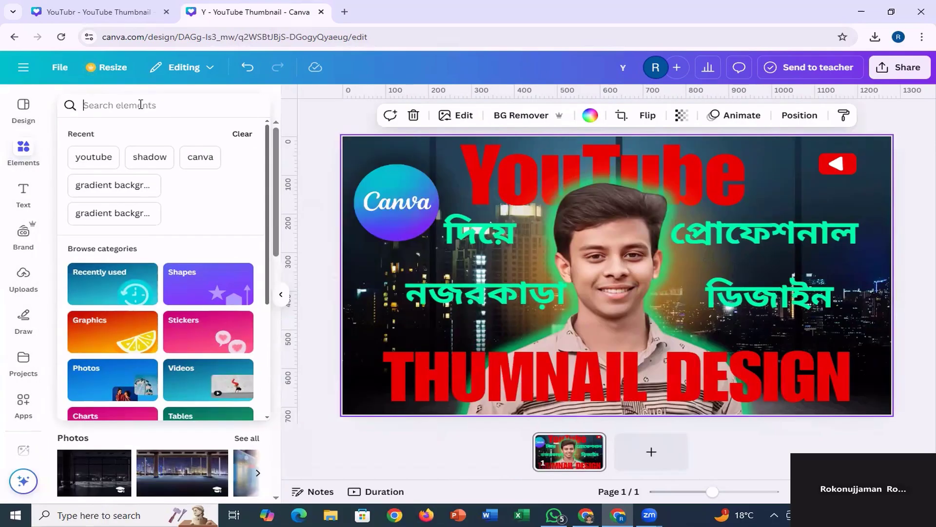
pyautogui.write('gradien')
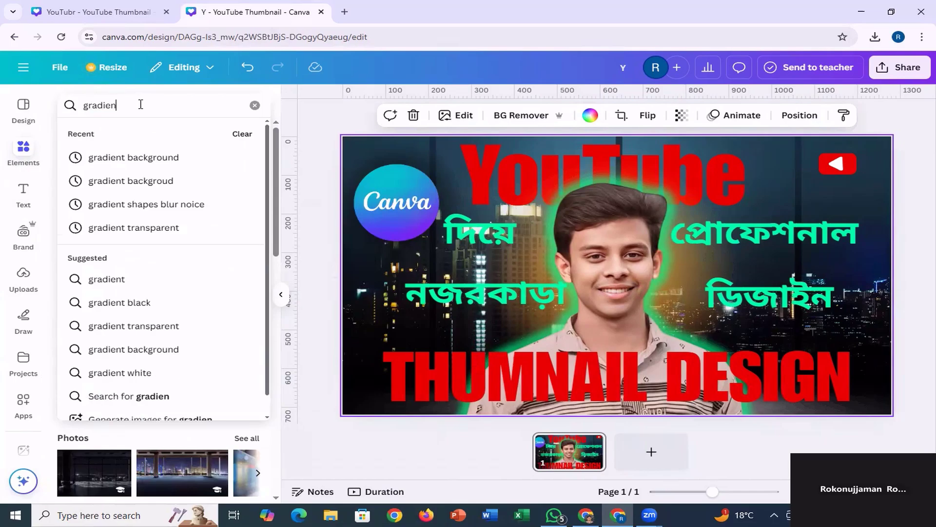
pyautogui.write('t sh')
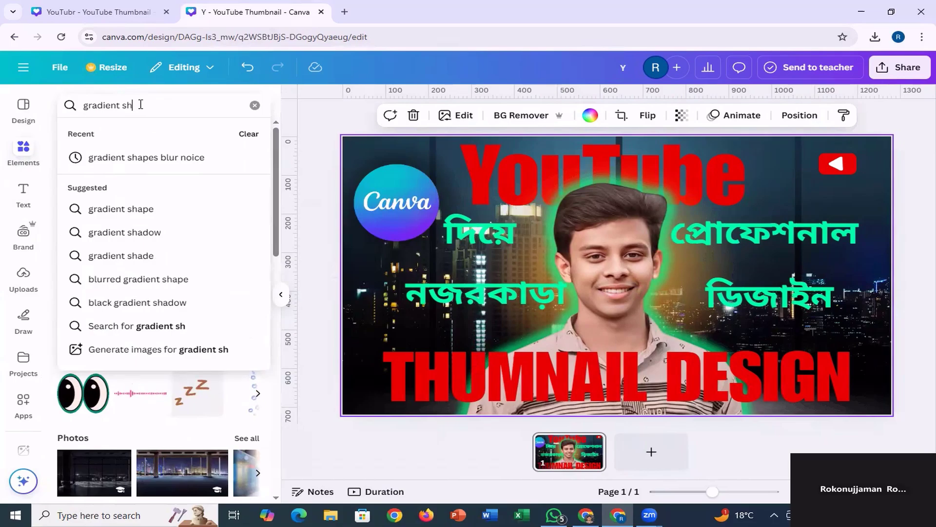
pyautogui.write('apes')
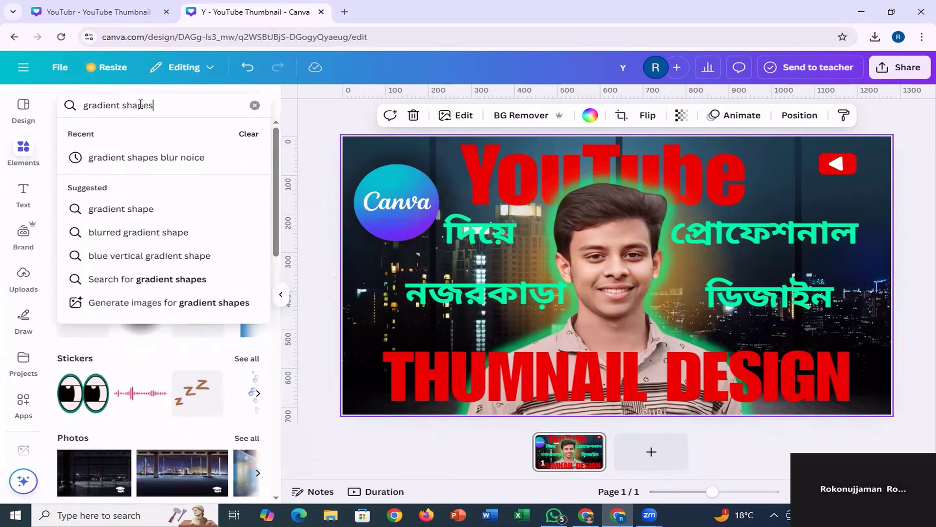
pyautogui.write(' bl')
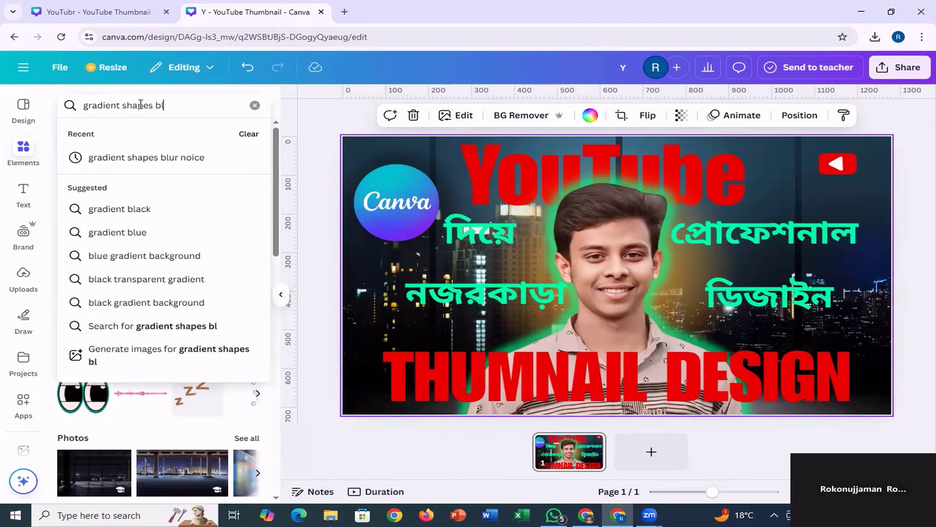
pyautogui.write('ur n')
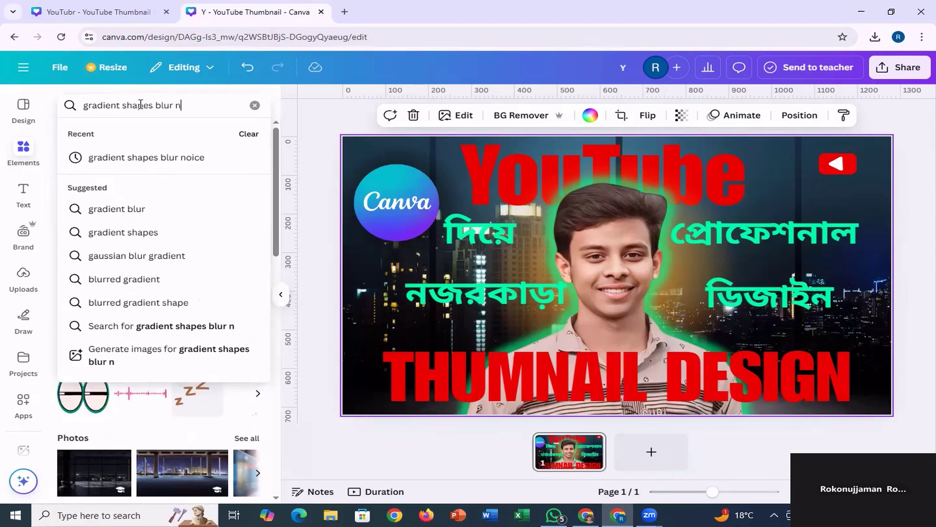
pyautogui.write('oice')
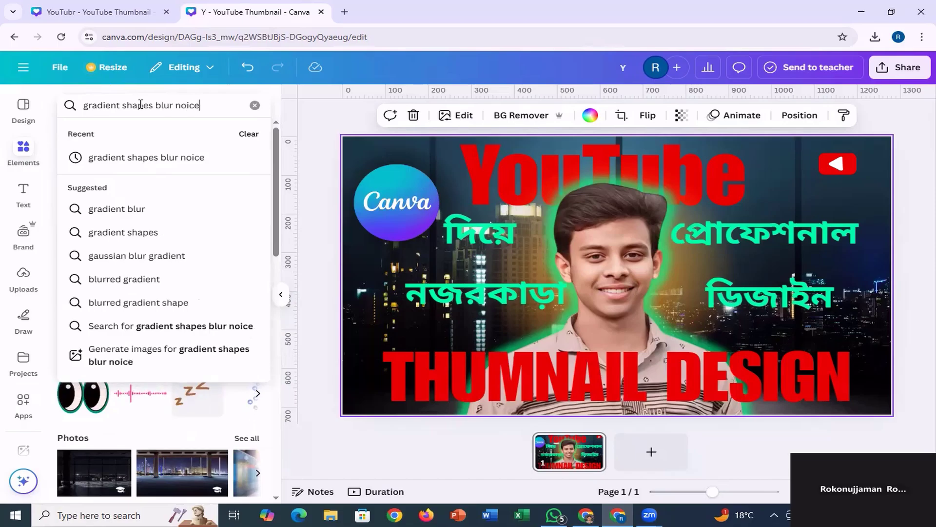
pyautogui.press('Return')
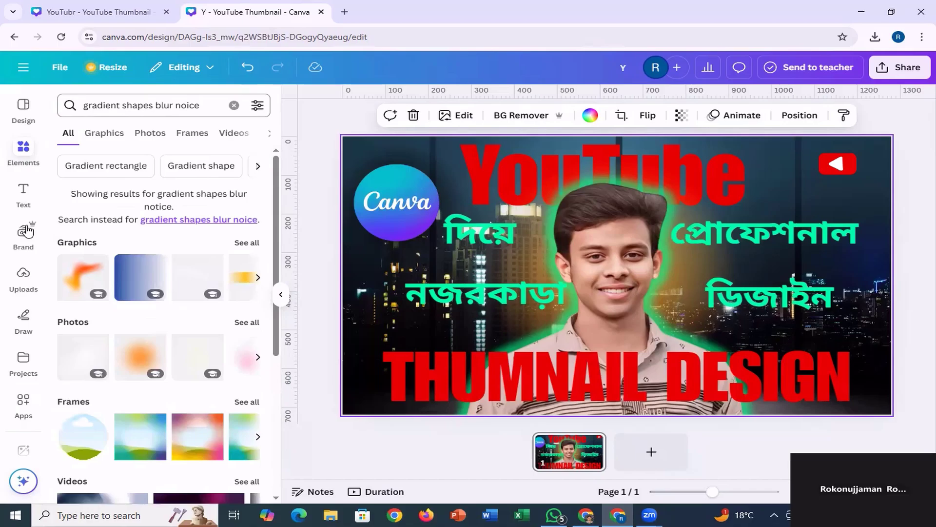
pyautogui.click(102, 140)
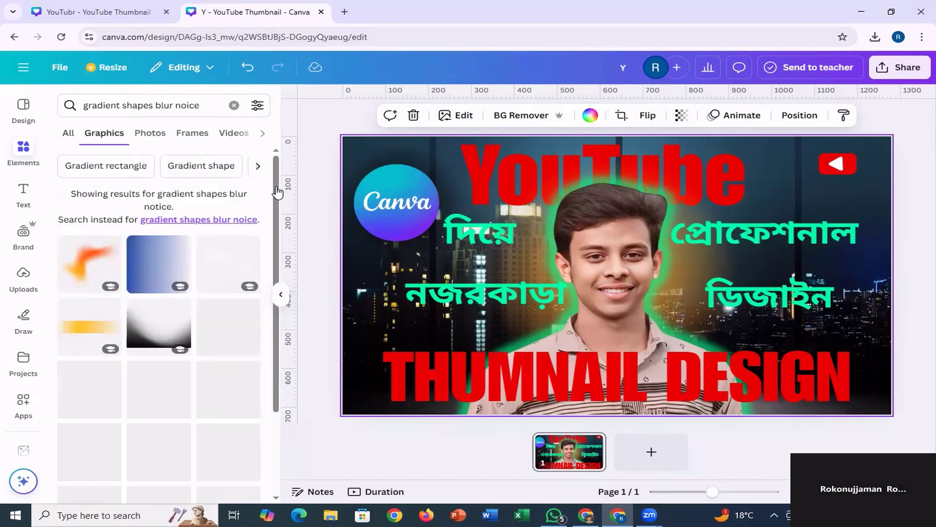
# Add the speckled blue-violet gradient around the Canva logo at about X -154, Y -17 px and send it one layer backward.
pyautogui.scroll(-4, 195, 302)
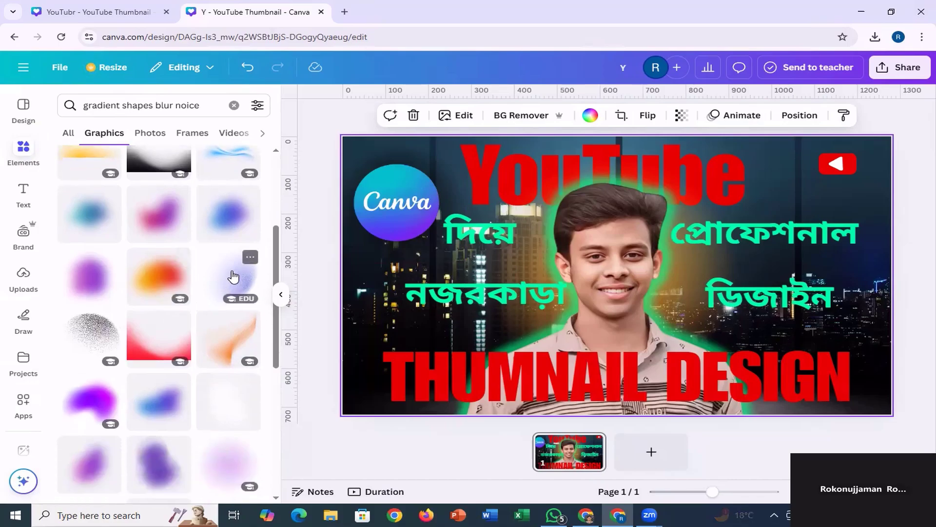
pyautogui.click(235, 279)
pyautogui.moveTo(640, 285); pyautogui.dragTo(379, 257)
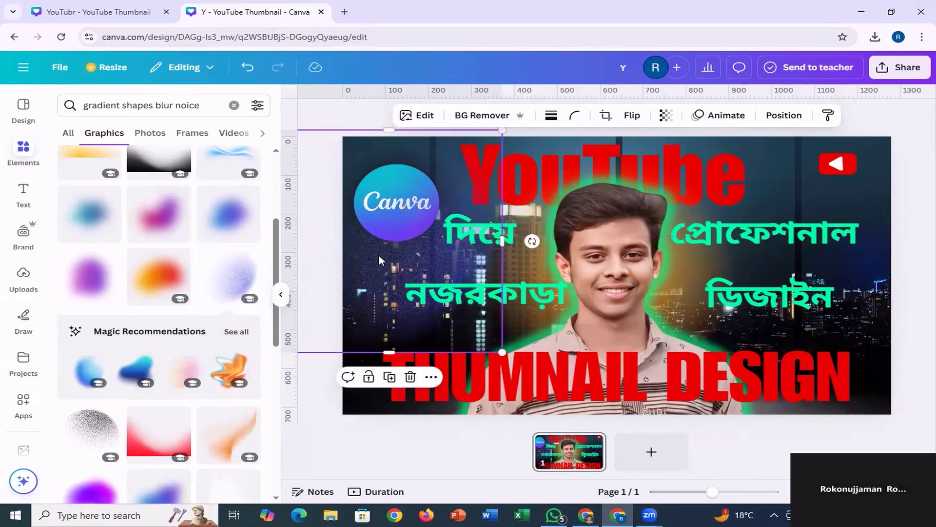
pyautogui.click(781, 115)
pyautogui.click(224, 163)
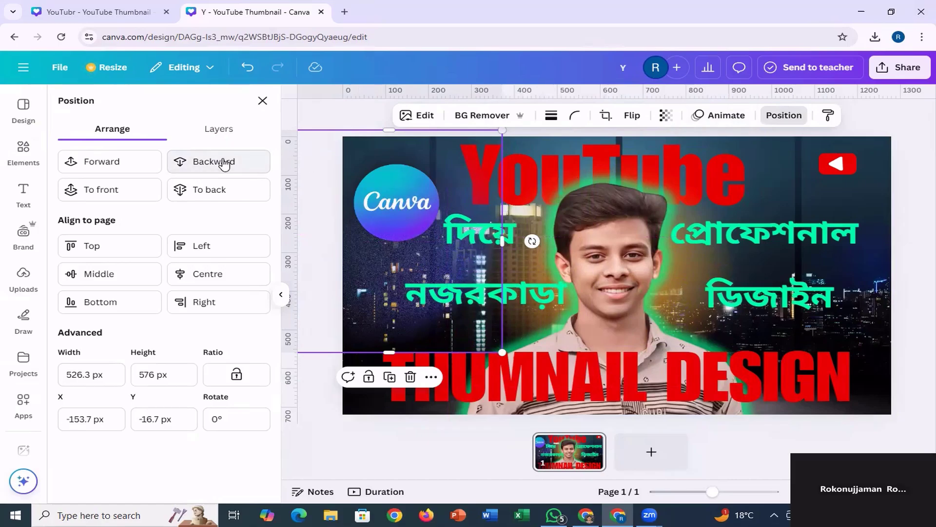
# Set the speckled gradient's transparency to 44 and enlarge it proportionally to about 571 × 625 px.
pyautogui.click(665, 115)
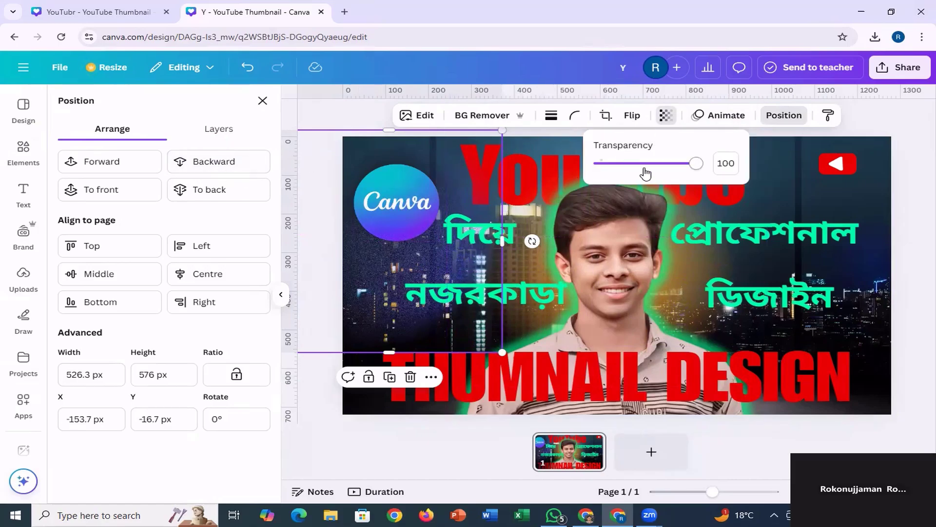
pyautogui.moveTo(652, 170); pyautogui.dragTo(644, 168)
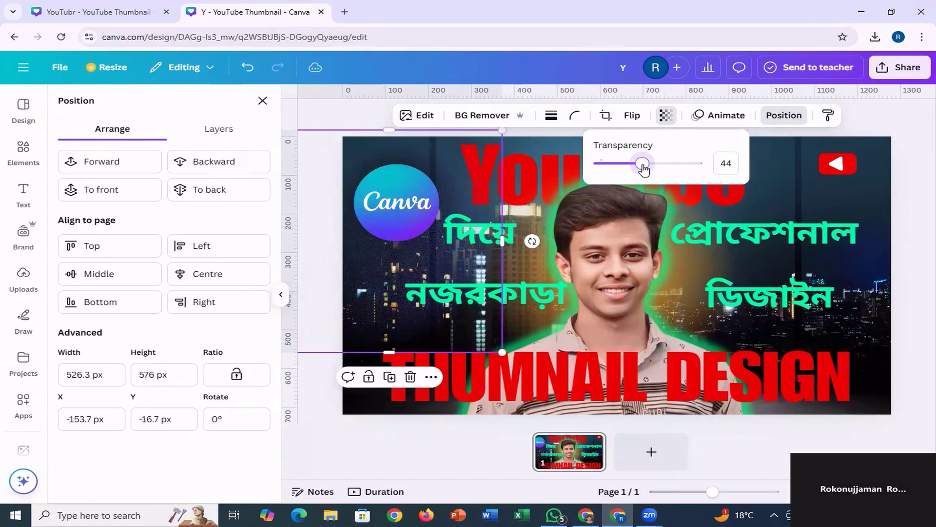
pyautogui.moveTo(502, 352); pyautogui.dragTo(522, 372)
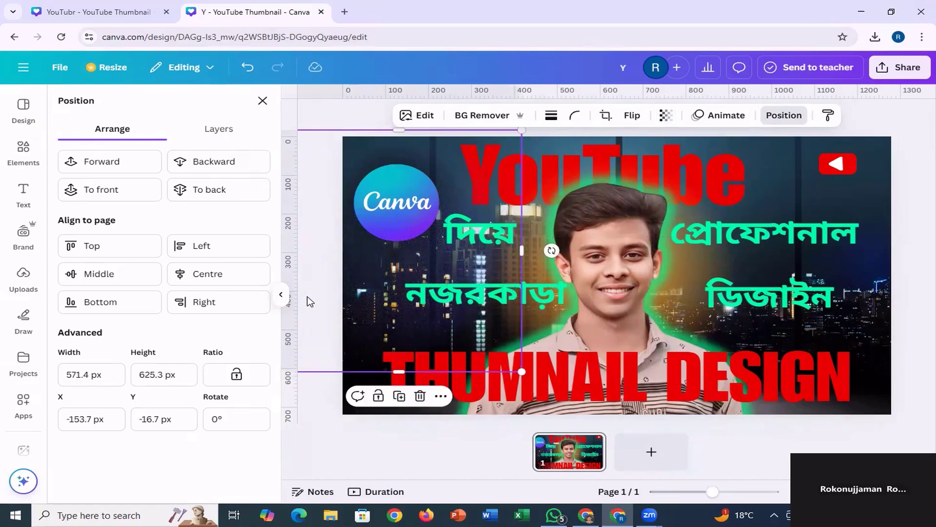
pyautogui.click(263, 101)
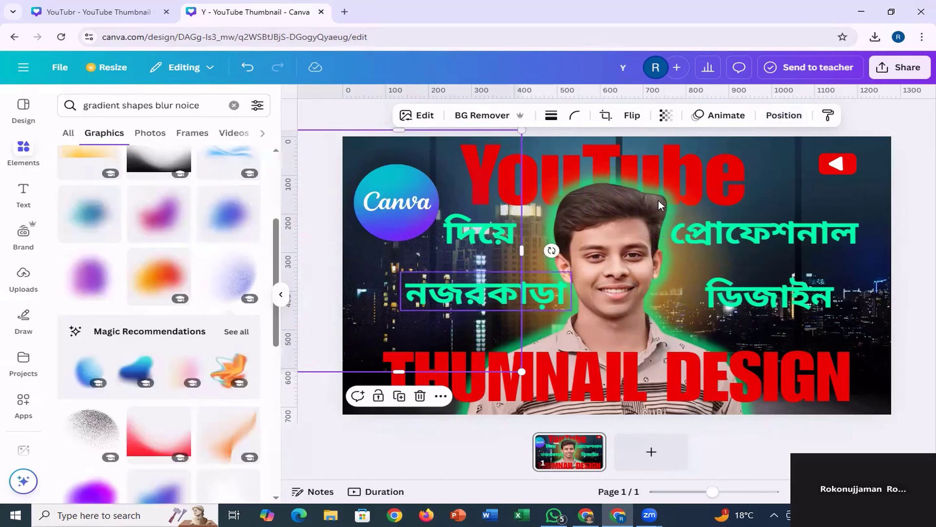
pyautogui.click(915, 205)
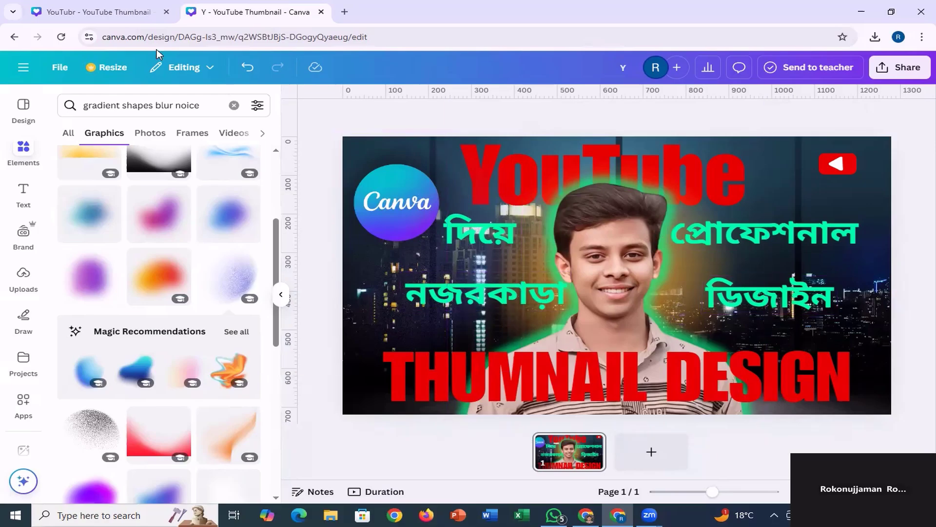
# Check the YouTubr reference design, return to the Y thumbnail, flip the portrait horizontally and shift it slightly left.
pyautogui.click(82, 17)
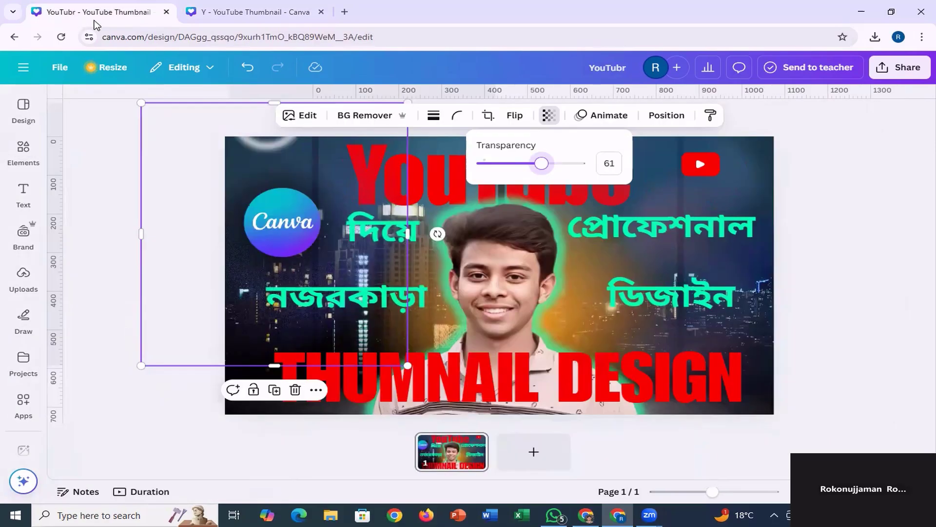
pyautogui.click(239, 12)
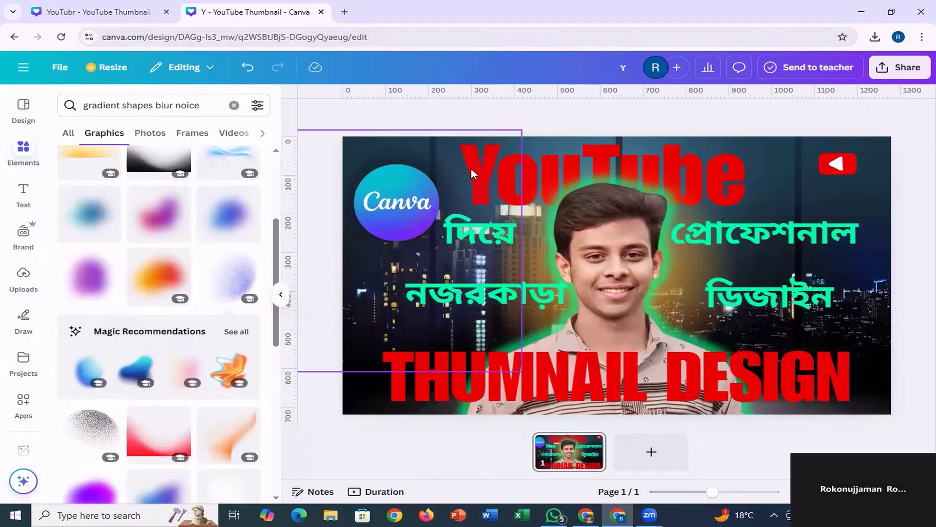
pyautogui.click(612, 258)
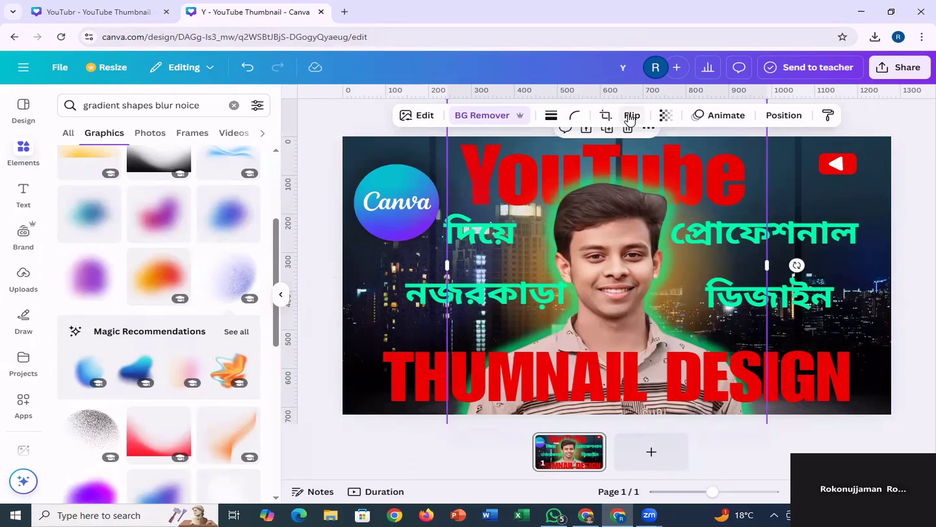
pyautogui.click(633, 115)
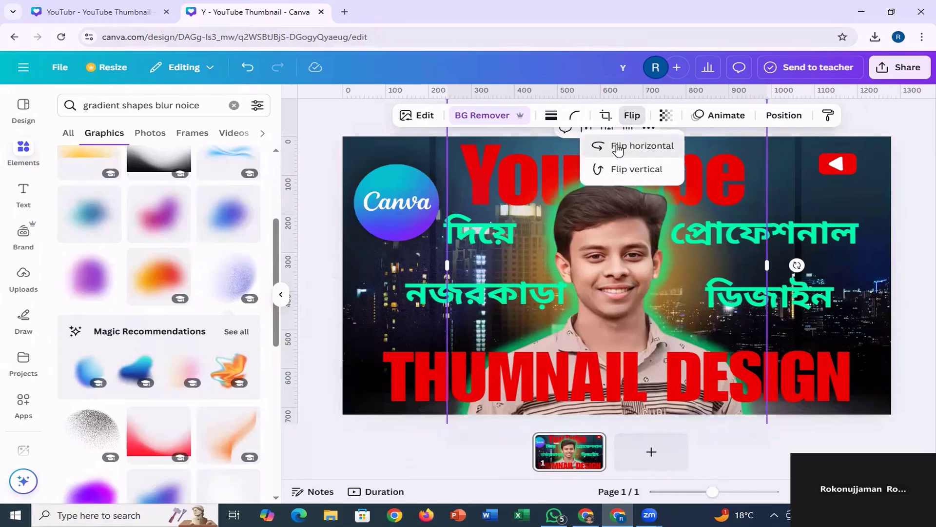
pyautogui.click(616, 145)
pyautogui.moveTo(632, 276)
pyautogui.mouseDown()
pyautogui.moveTo(617, 280)
pyautogui.moveTo(612, 260)
pyautogui.moveTo(624, 277)
pyautogui.mouseUp()
# Move the green "নজরকাড়া" text left so it sits clear of the portrait, and leave nothing selected.
pyautogui.click(527, 295)
pyautogui.moveTo(527, 295); pyautogui.dragTo(498, 293)
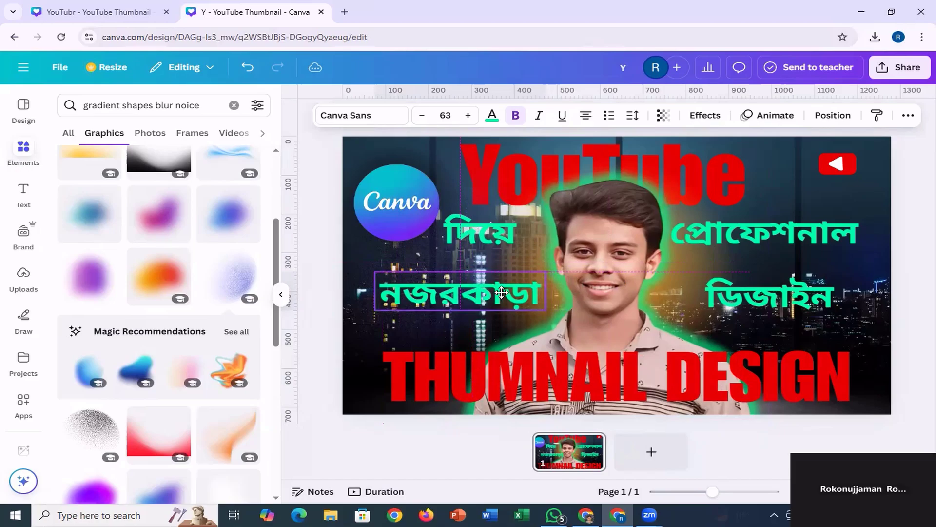
pyautogui.click(563, 290)
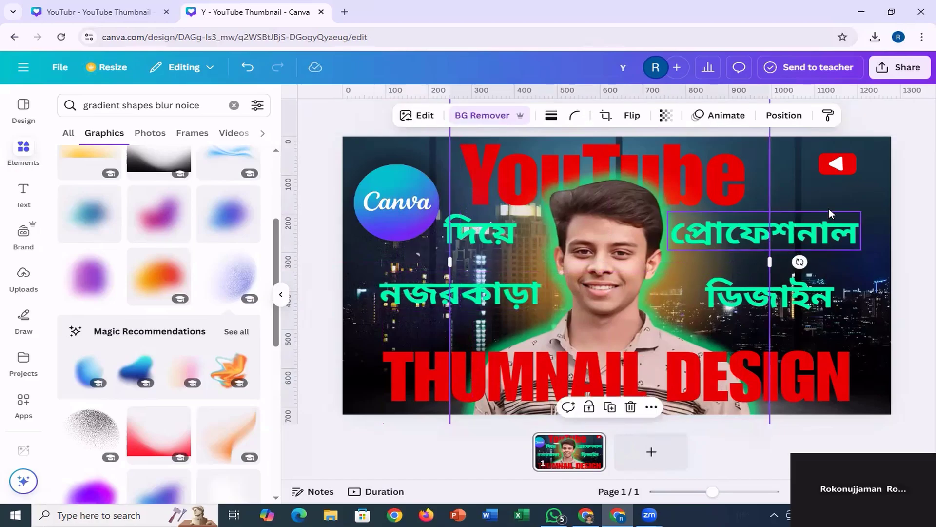
pyautogui.click(910, 202)
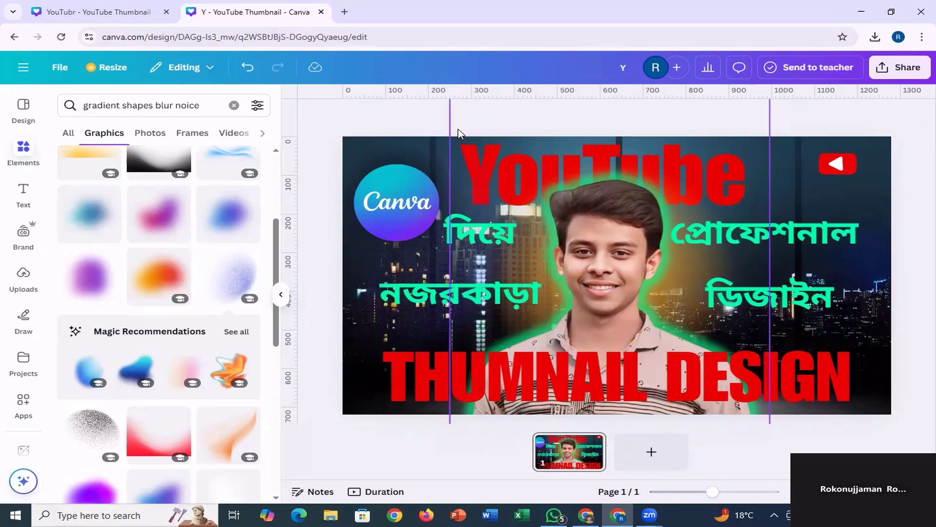
# View the YouTubr reference design with its gradient deselected for comparison, and return to the Y thumbnail design.
pyautogui.click(118, 12)
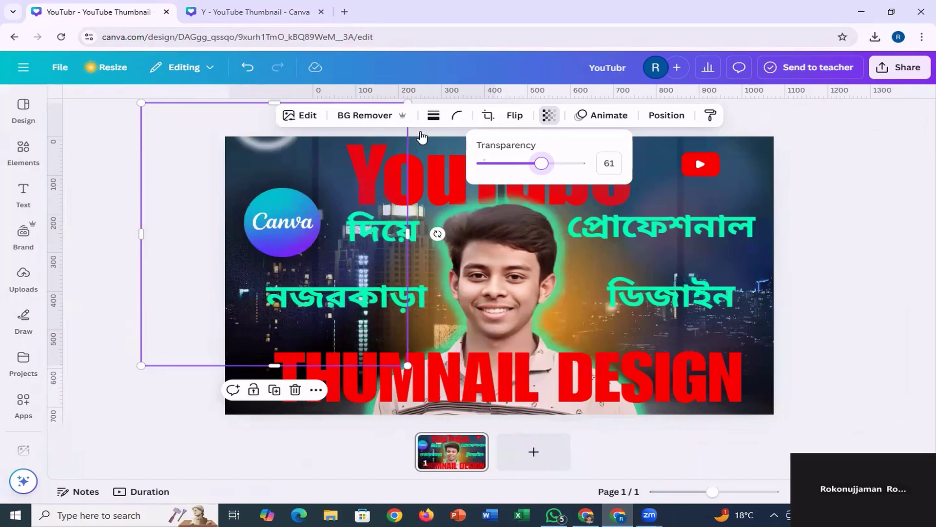
pyautogui.click(610, 223)
pyautogui.click(153, 168)
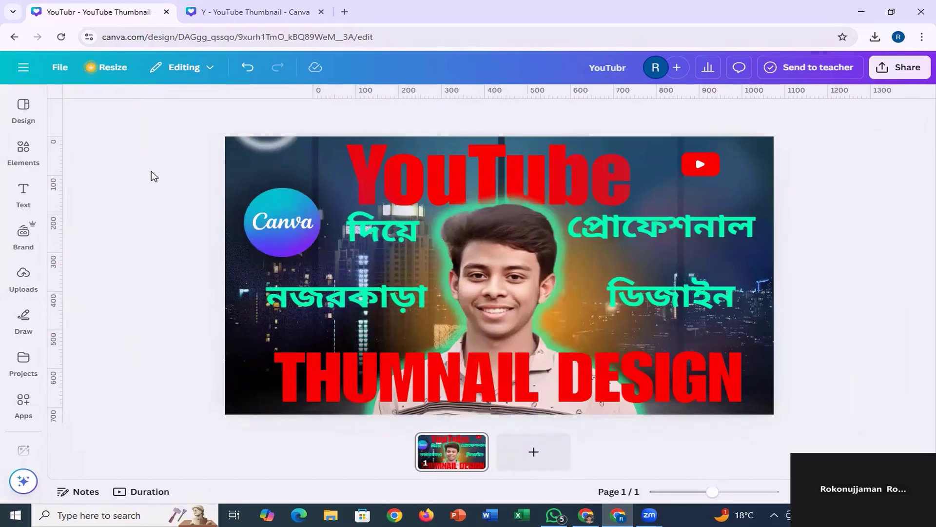
pyautogui.click(267, 7)
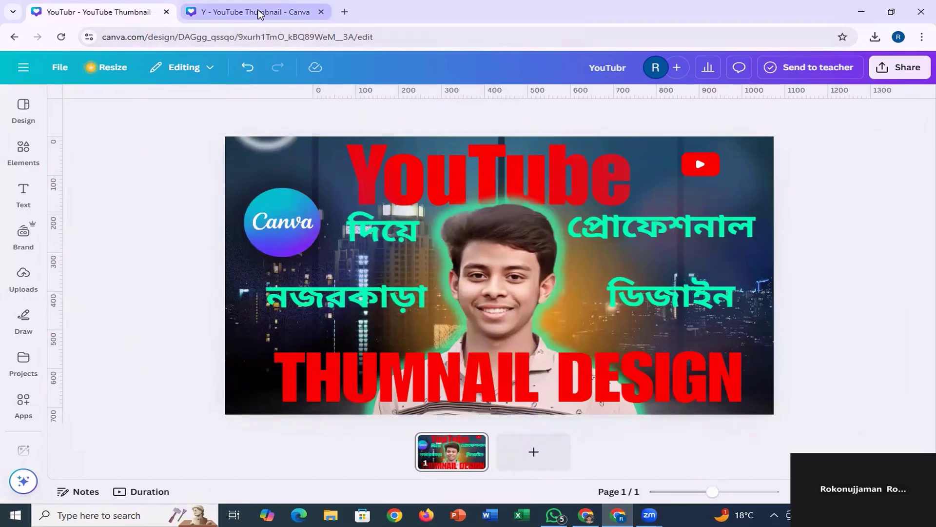